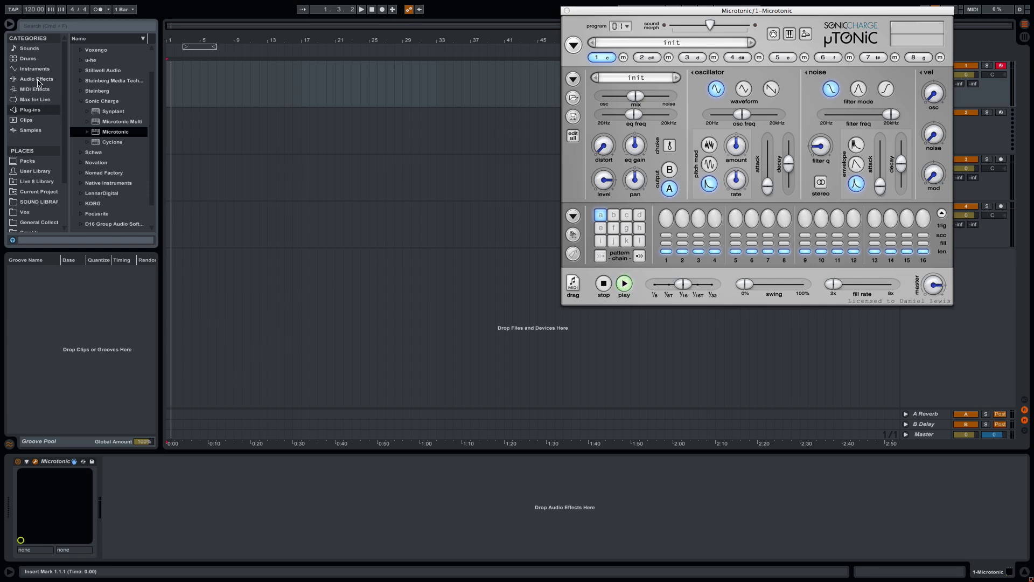
Add EQ Eight from the audio effects after Microtonic and expand its spectrum display.
left_click(38, 81)
double_click(100, 151)
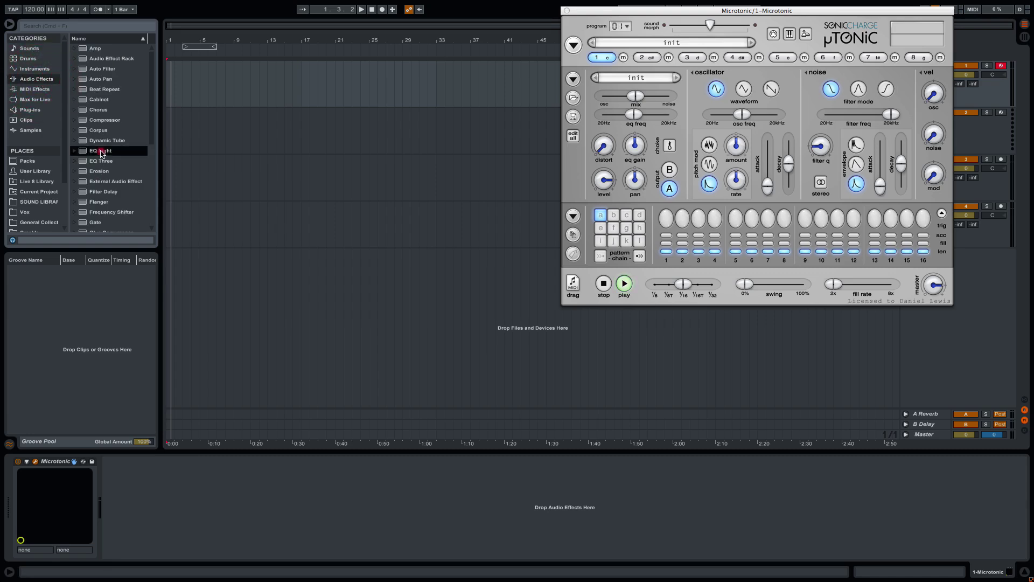
left_click(117, 462)
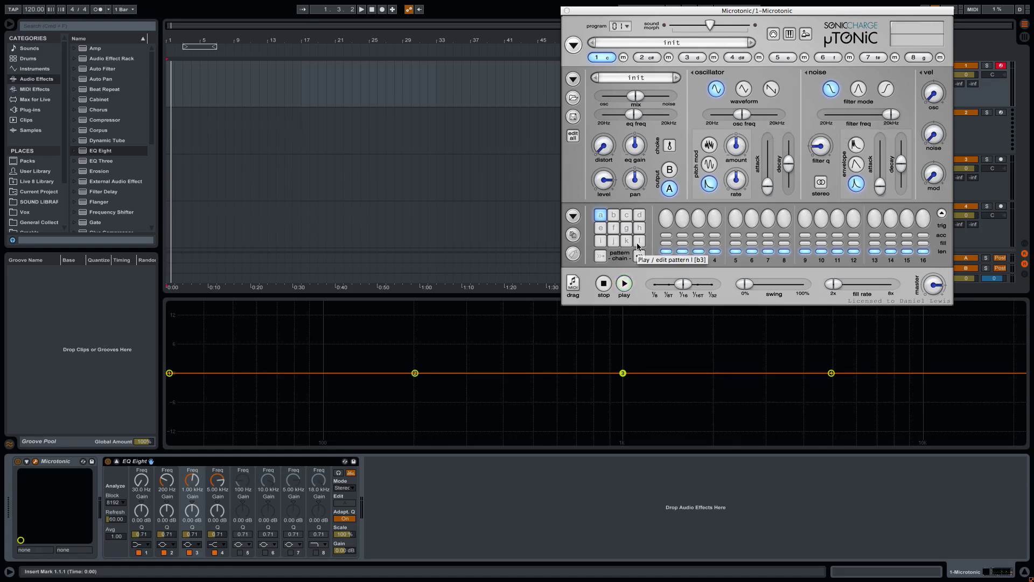
Program channel 1 triggers on steps 1, 5, 9 and 13 of pattern a and play the pattern briefly.
left_click(667, 218)
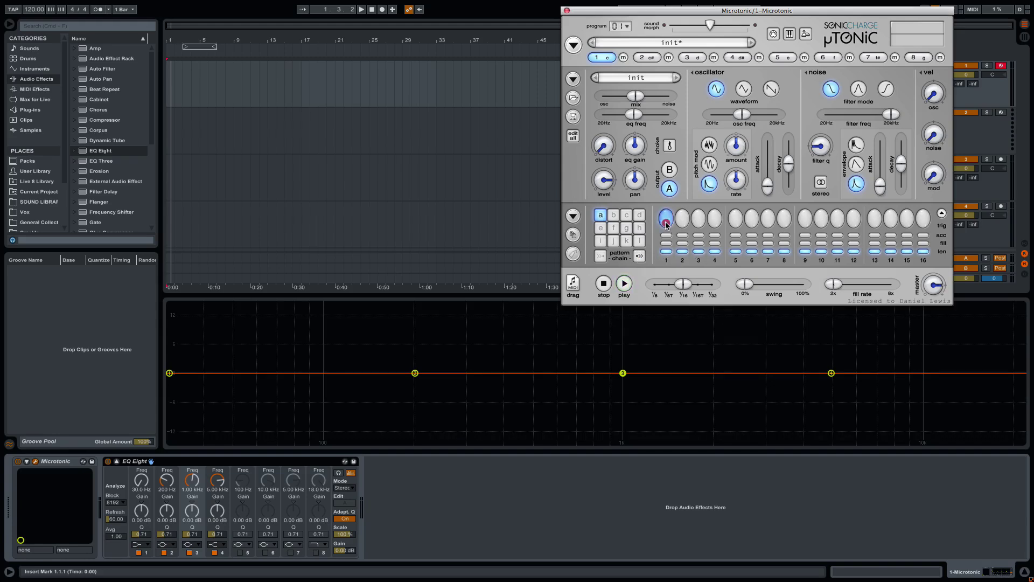
left_click(736, 218)
left_click(806, 218)
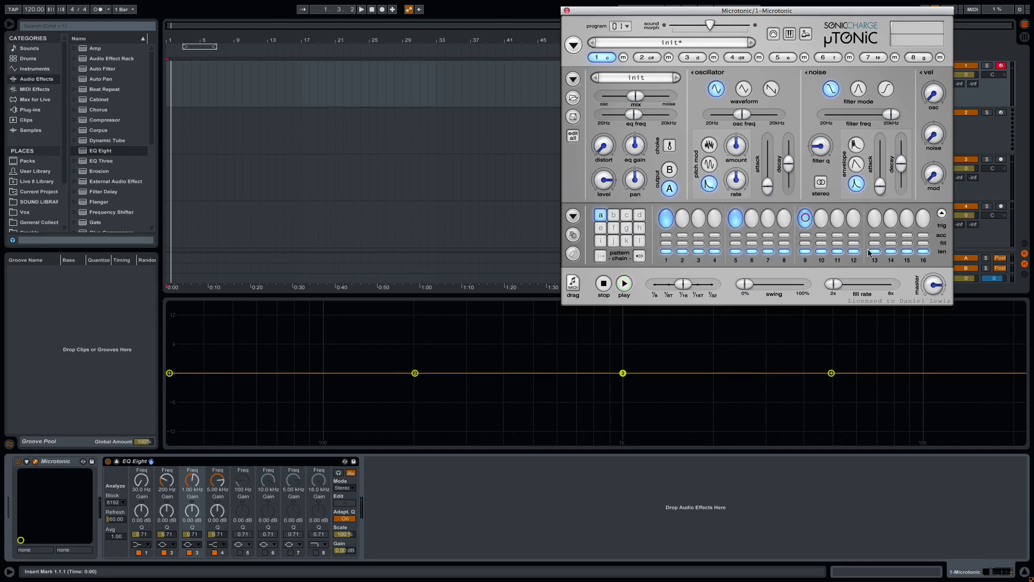
left_click(875, 219)
key("space")
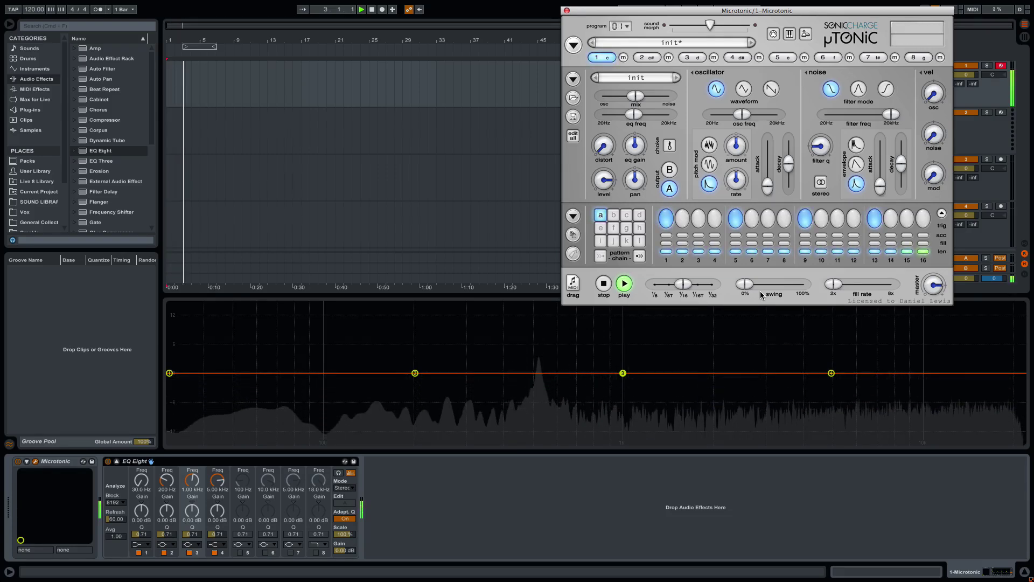
key("space")
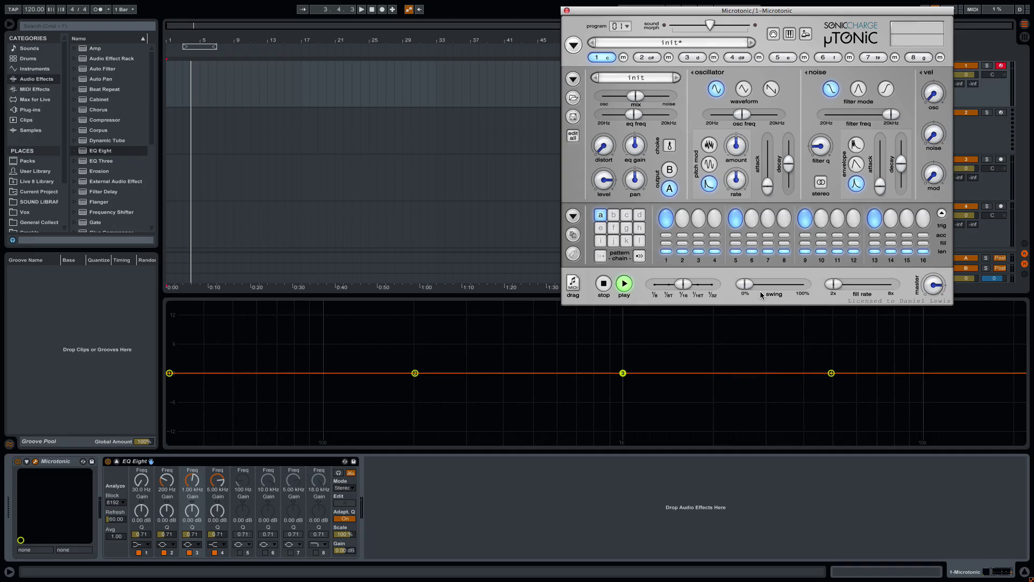
During playback, set channel 1's mix fully to oscillator and its oscillator frequency to 554.37 Hz (C#4).
mouse_move(637, 99)
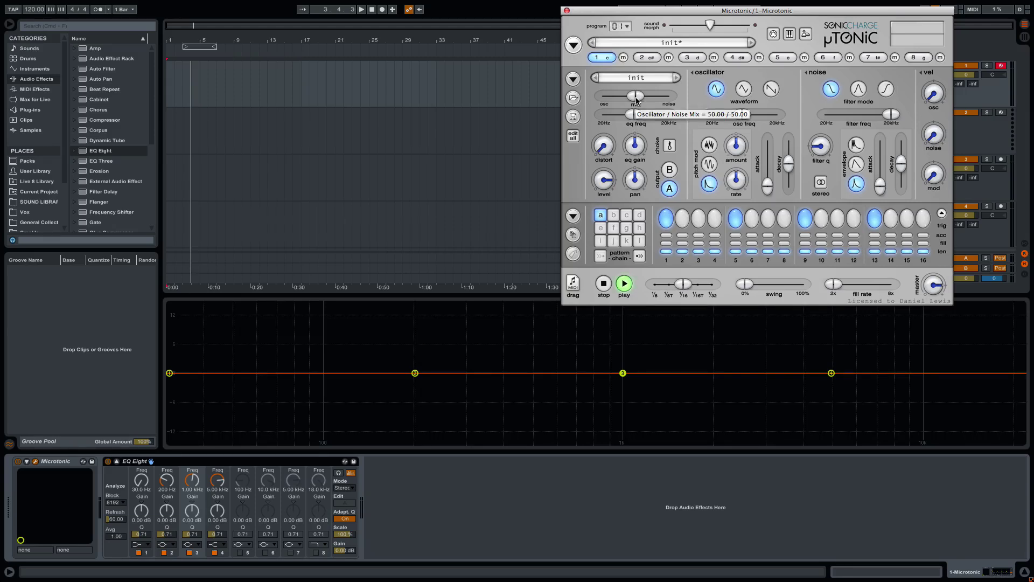
key("space")
left_click_drag(637, 99, 601, 100)
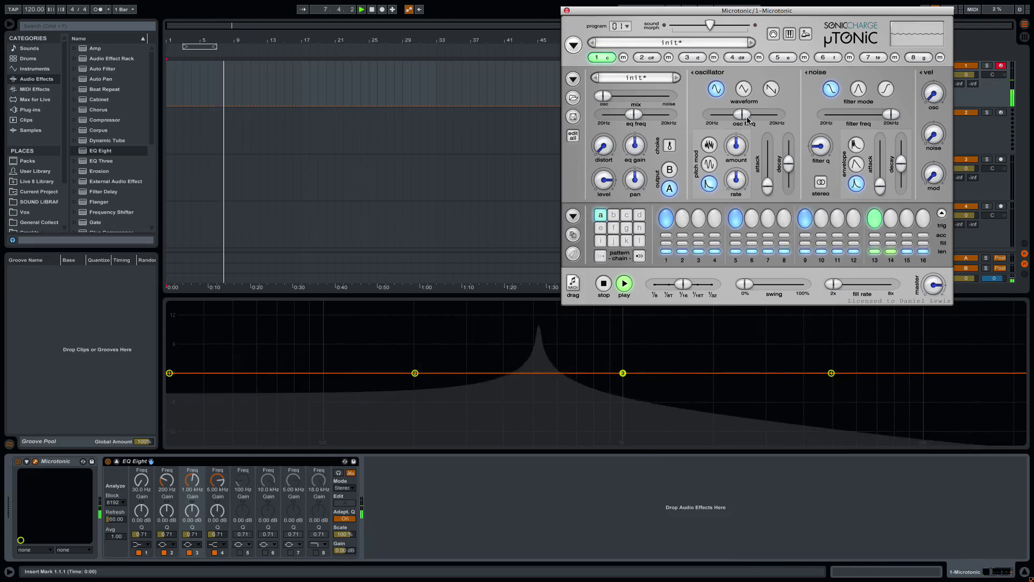
mouse_move(748, 119)
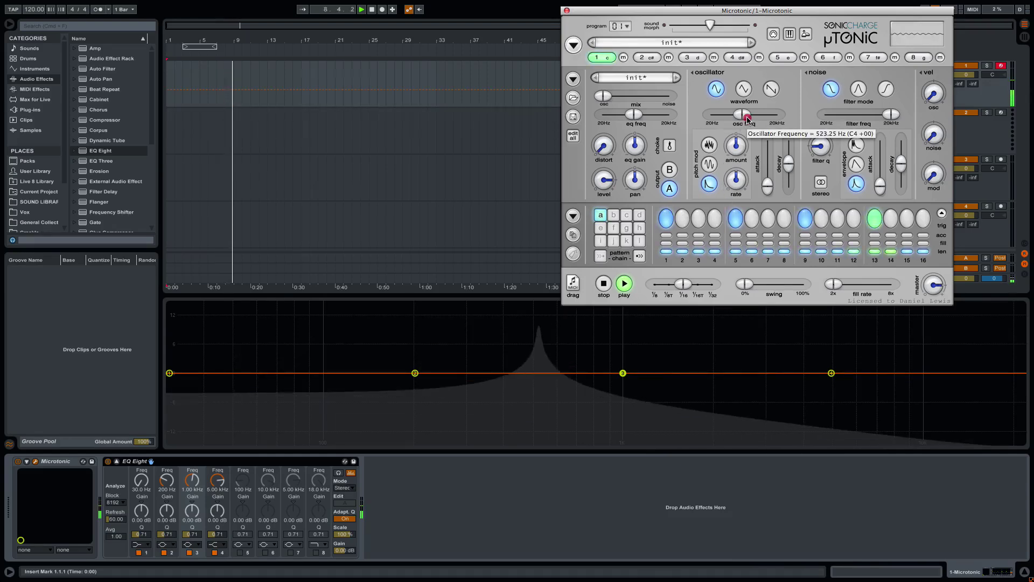
mouse_move(539, 339)
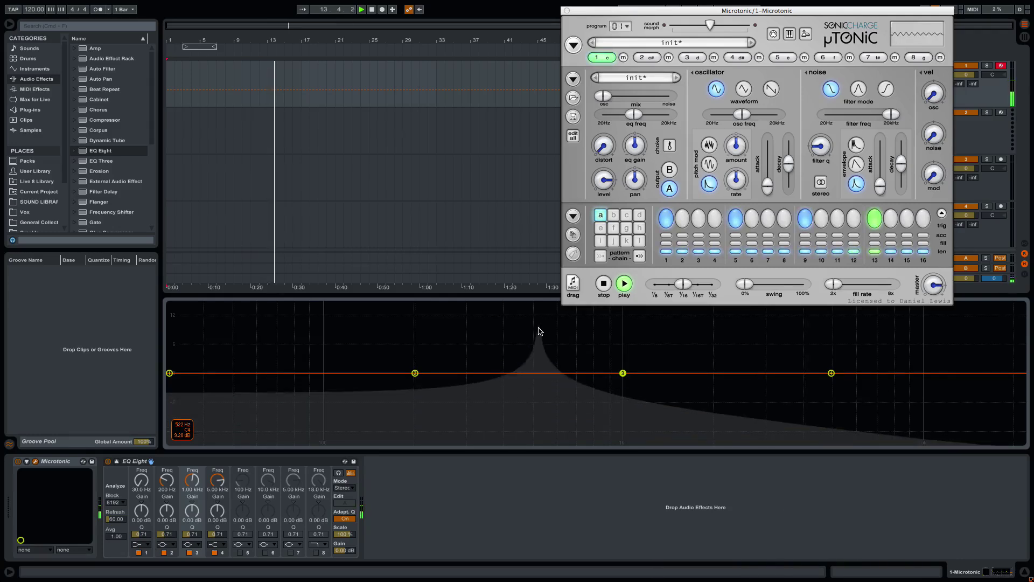
left_click(743, 115)
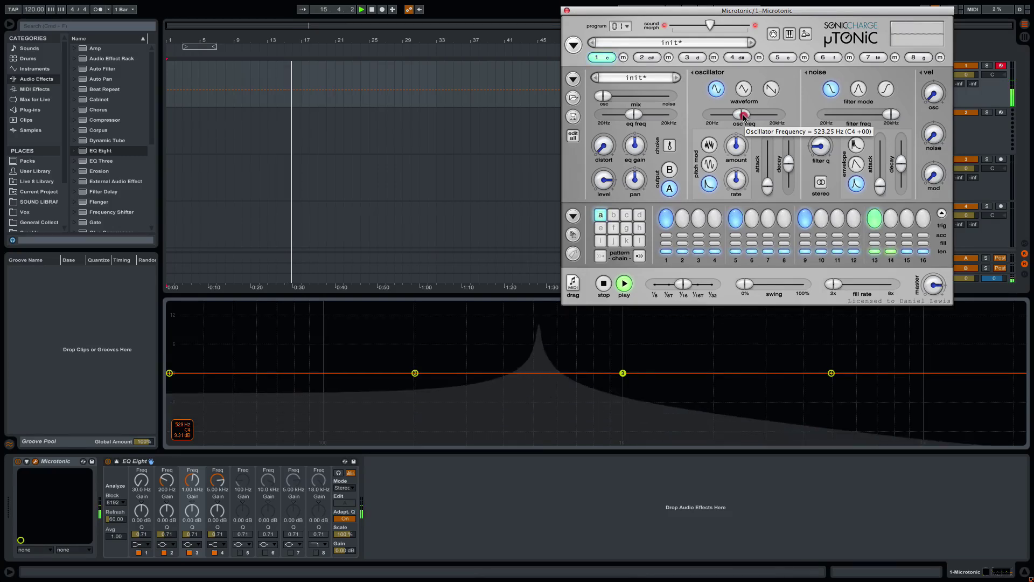
mouse_move(743, 115)
left_mouse_down()
mouse_move(727, 123)
mouse_move(746, 120)
left_mouse_up()
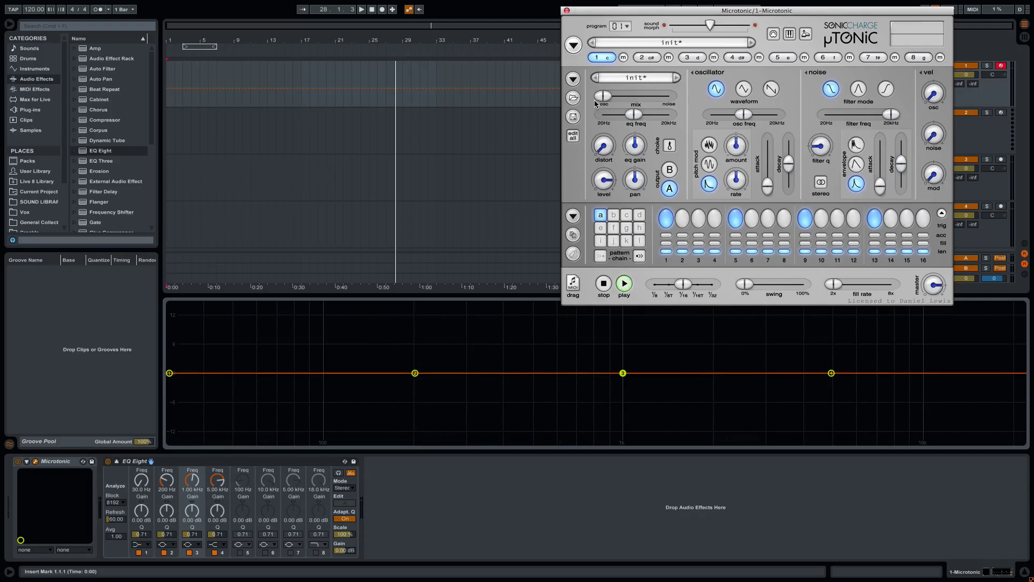
Set channel 1's mix fully to noise and play the pattern to check its spectrum.
left_click_drag(601, 98, 669, 96)
key("space")
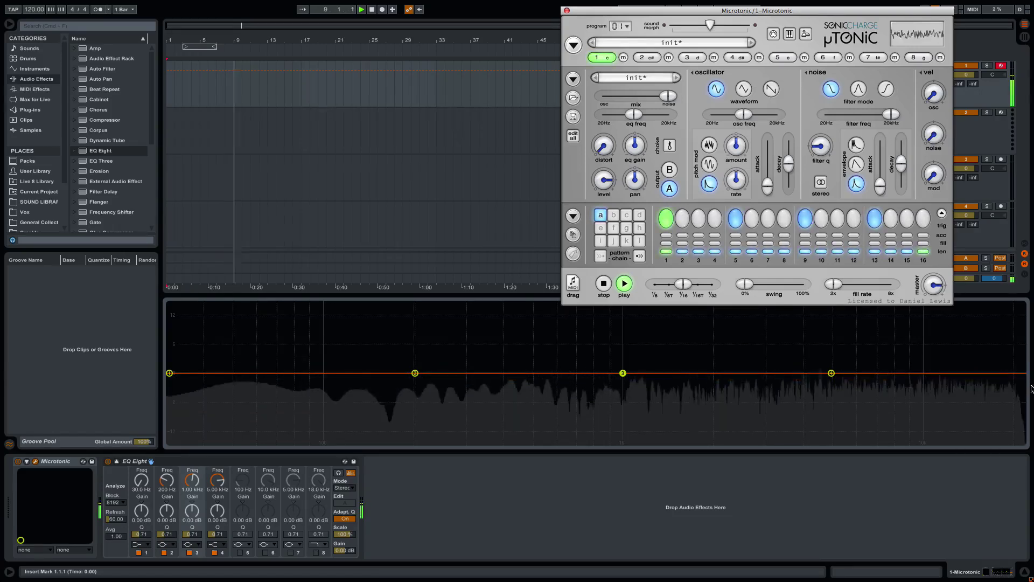
key("space")
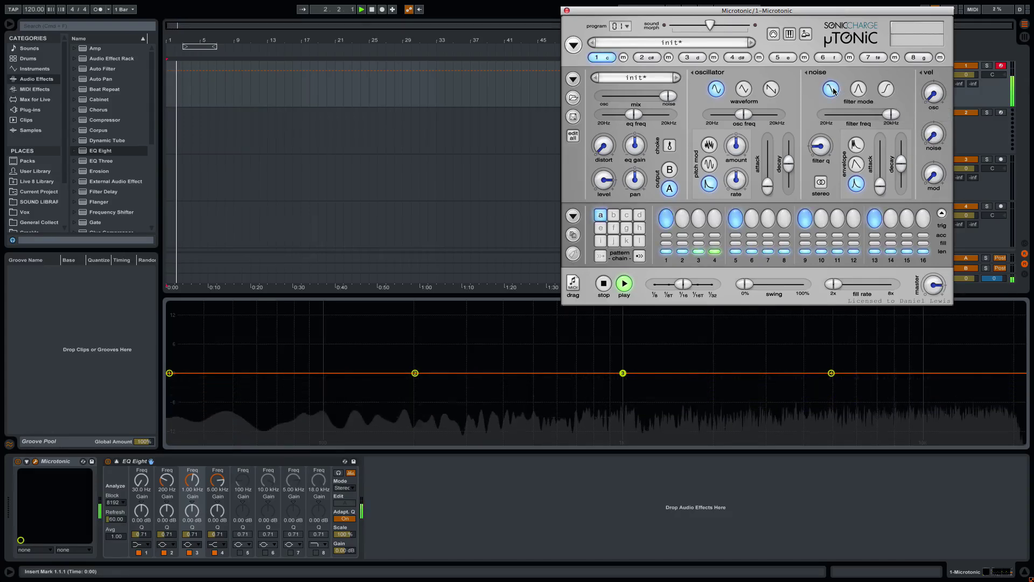
Lower the noise low-pass filter frequency to about 884 Hz and further towards 20 Hz during playback.
mouse_move(889, 116)
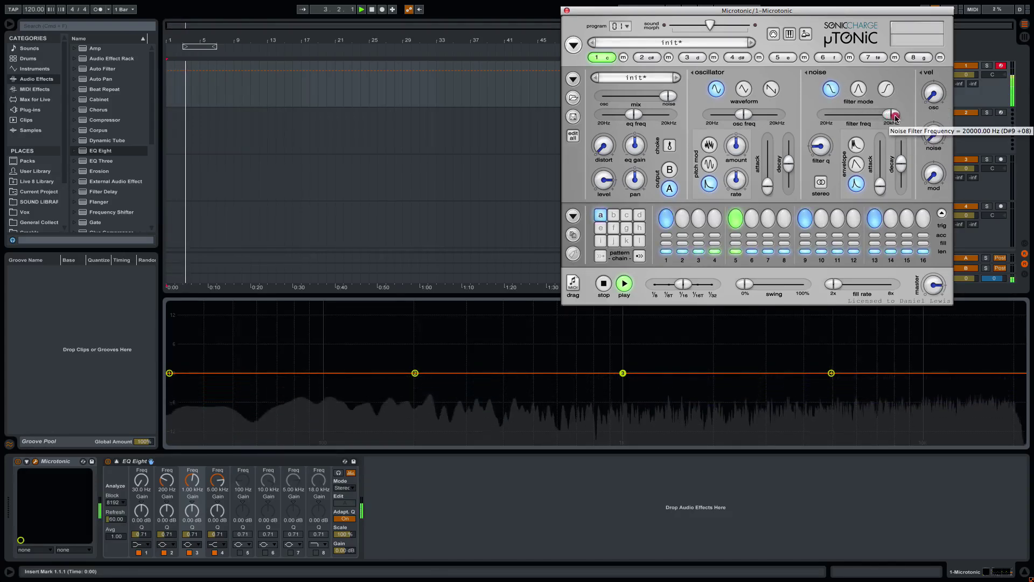
left_click_drag(890, 116, 862, 119)
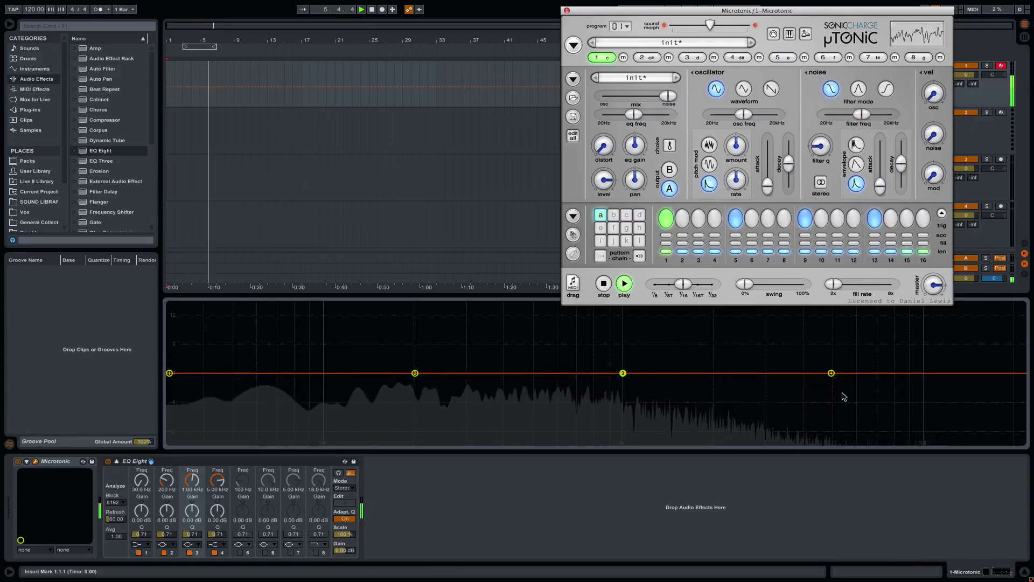
left_click(864, 116)
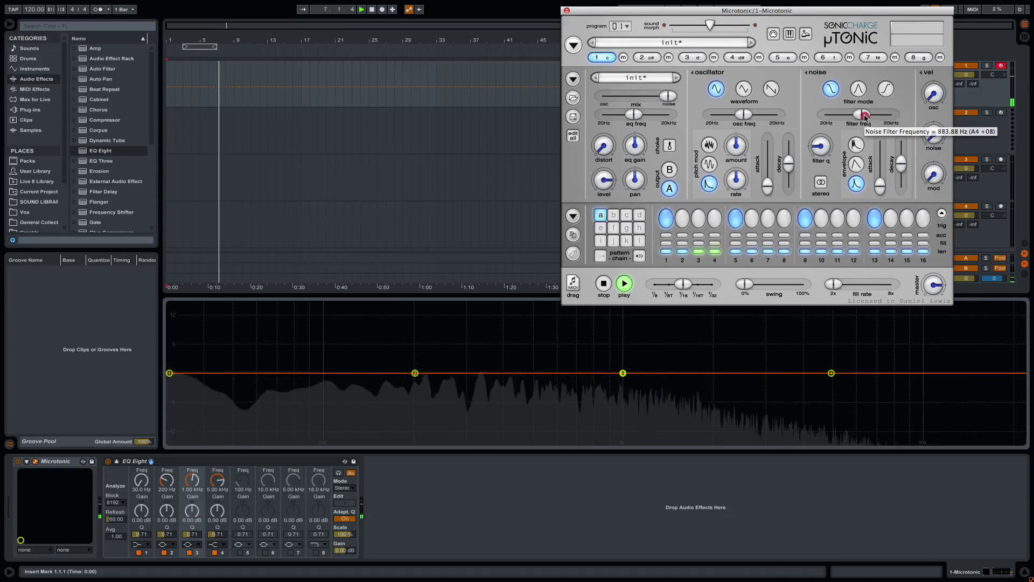
left_click_drag(864, 117, 836, 119)
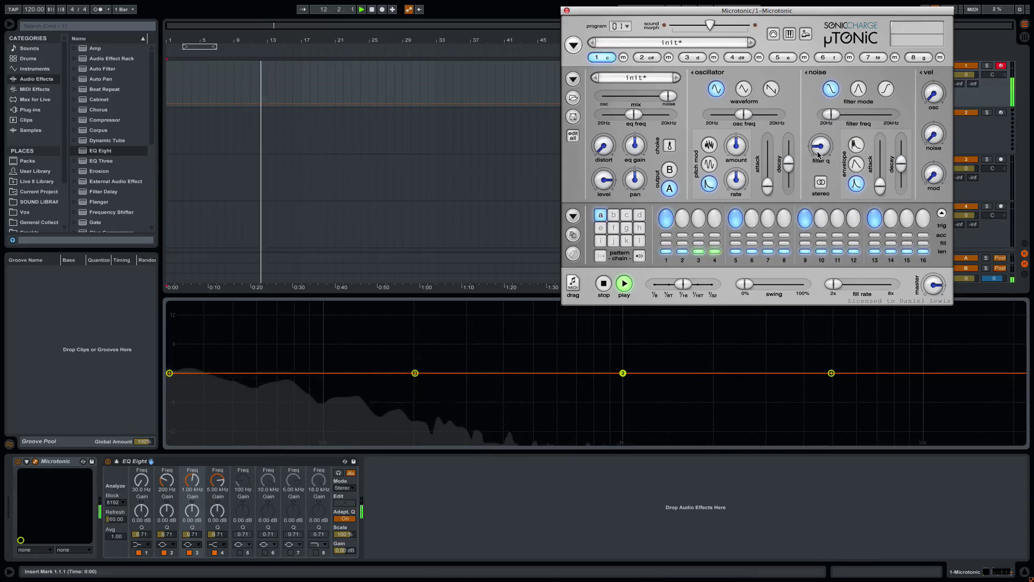
Raise the noise filter's Q and nudge its cutoff up slightly, and lengthen the noise decay a little.
left_click_drag(819, 155, 823, 114)
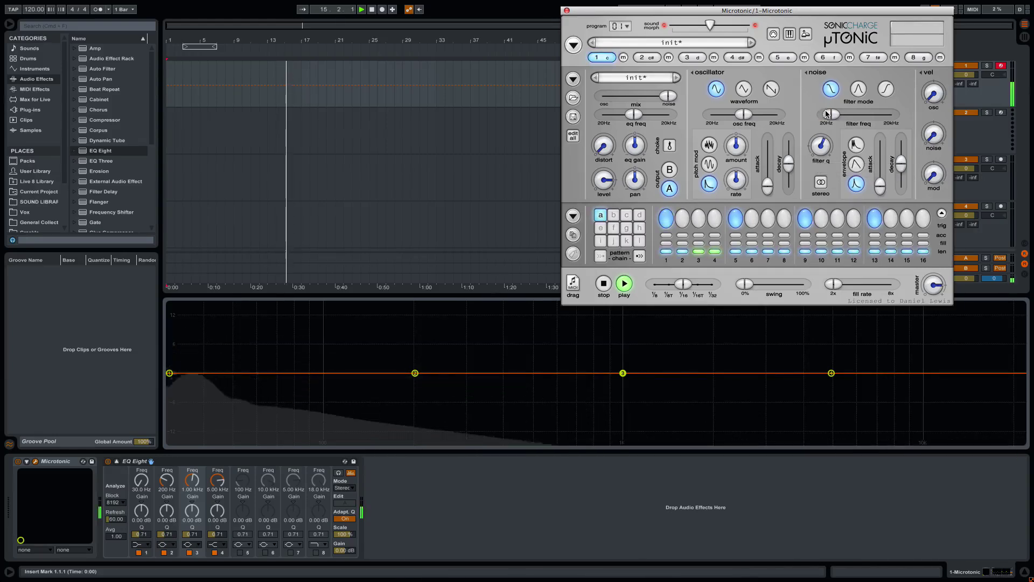
left_click_drag(827, 114, 835, 117)
left_click_drag(822, 153, 823, 143)
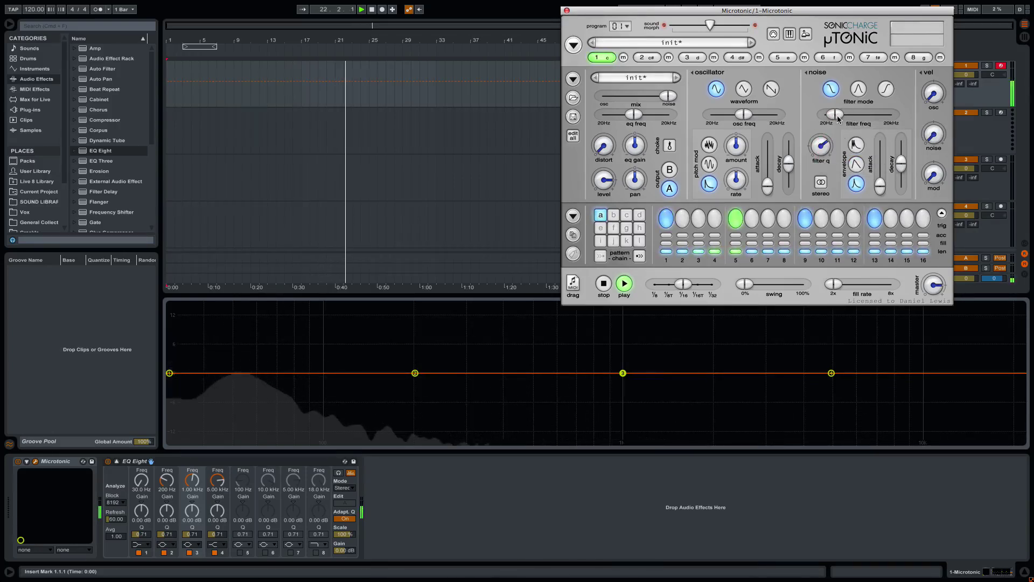
left_click_drag(903, 164, 901, 151)
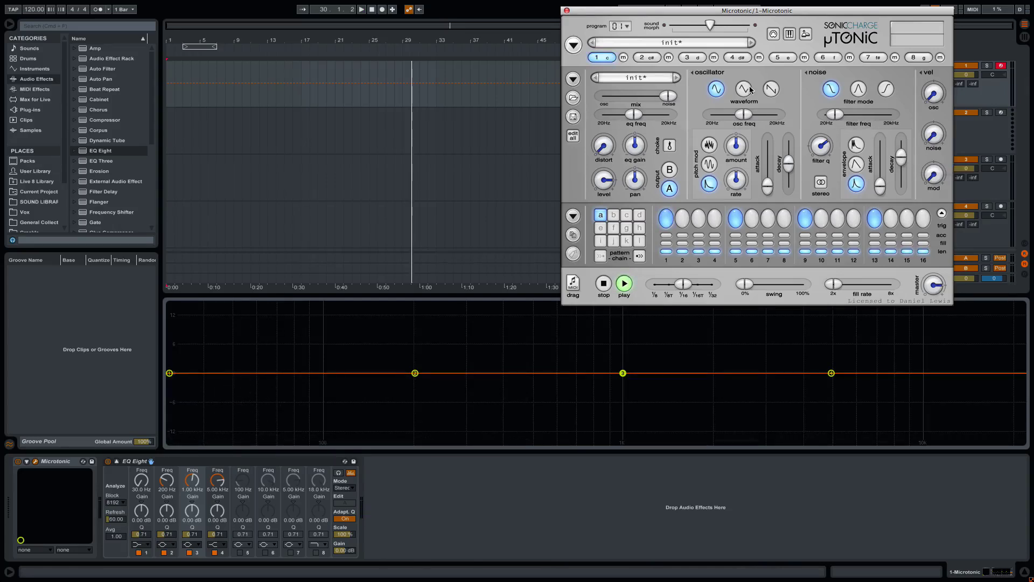
Reopen the noise filter to 20 kHz, switch it to band-pass and adjust its frequency and Q during playback.
left_click_drag(839, 113, 907, 115)
key("space")
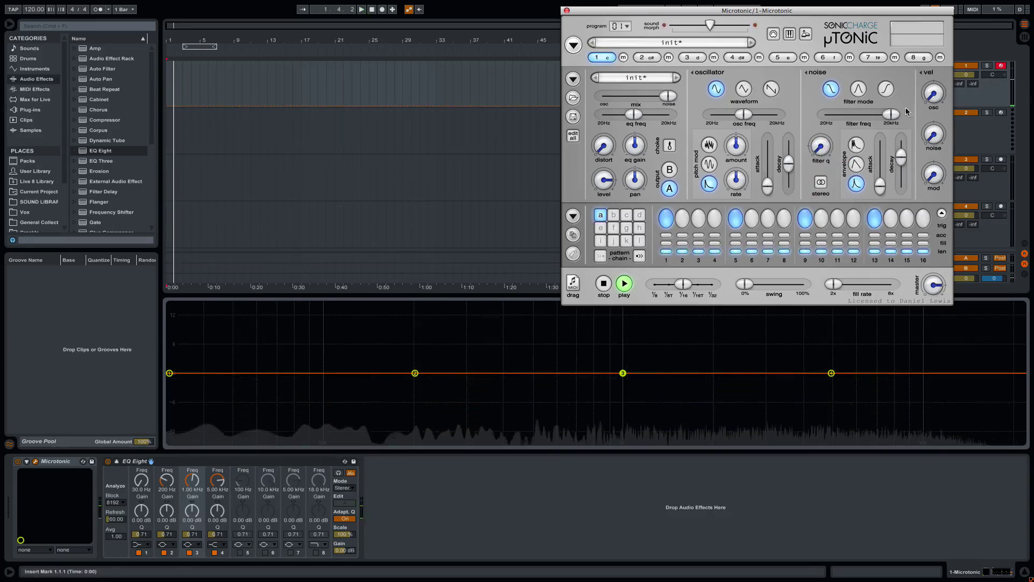
left_click(852, 112)
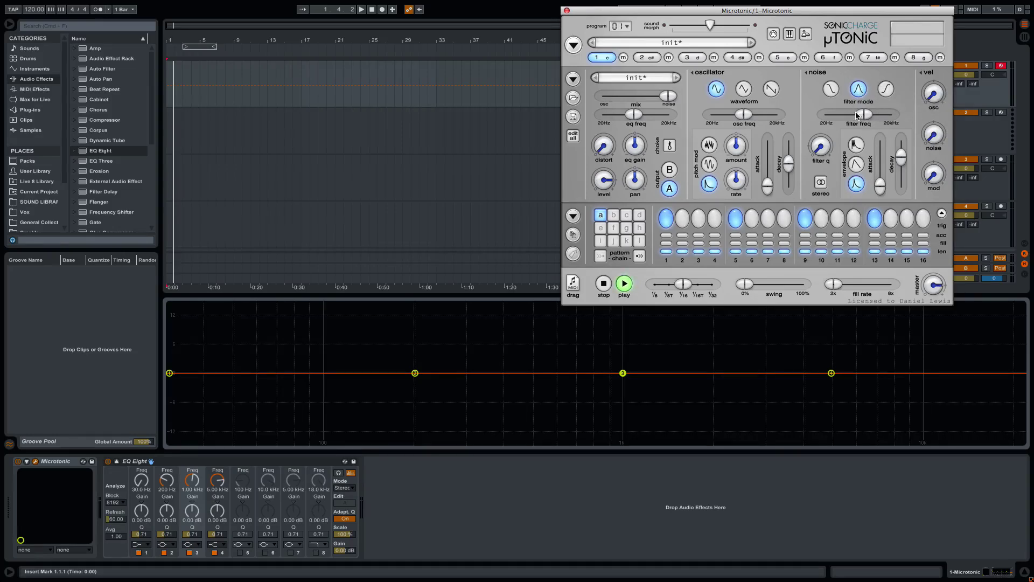
key("space")
mouse_move(864, 113)
left_mouse_down()
mouse_move(832, 119)
mouse_move(847, 115)
left_mouse_up()
left_click_drag(820, 146, 817, 173)
key("space")
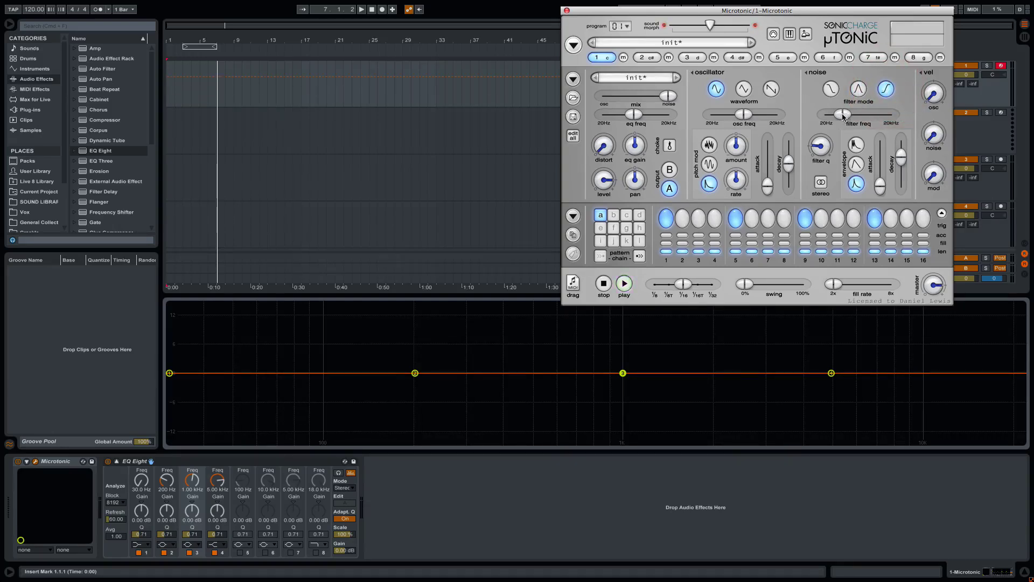
With the noise filter in high-pass mode, raise its frequency above mid-range and play the pattern to check the spectrum.
left_click_drag(844, 116, 873, 122)
key("space")
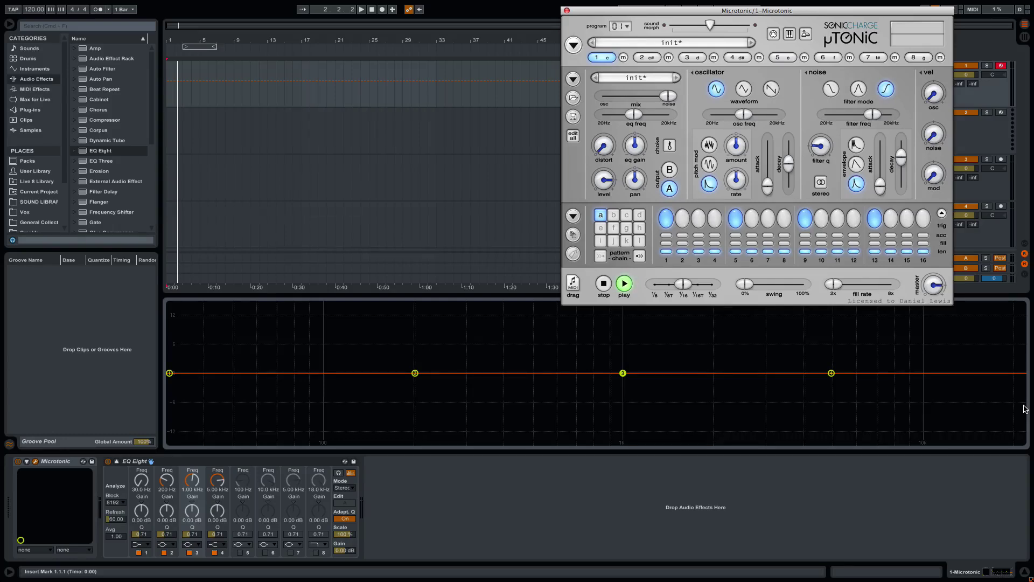
key("space")
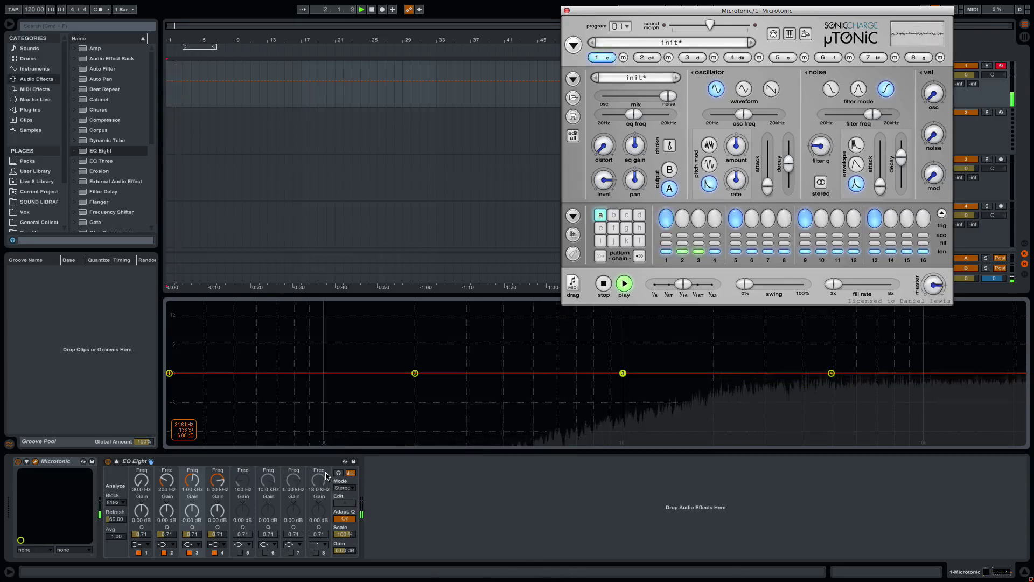
Enable band 8 of EQ Eight as an 18 kHz high cut.
left_click(316, 552)
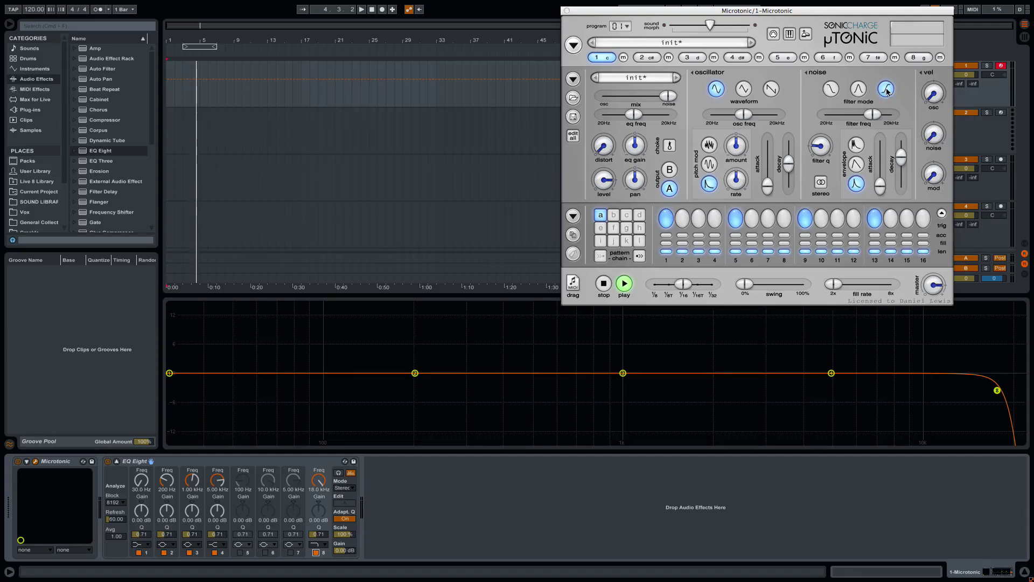
mouse_move(881, 117)
left_mouse_down()
mouse_move(860, 118)
mouse_move(882, 117)
left_mouse_up()
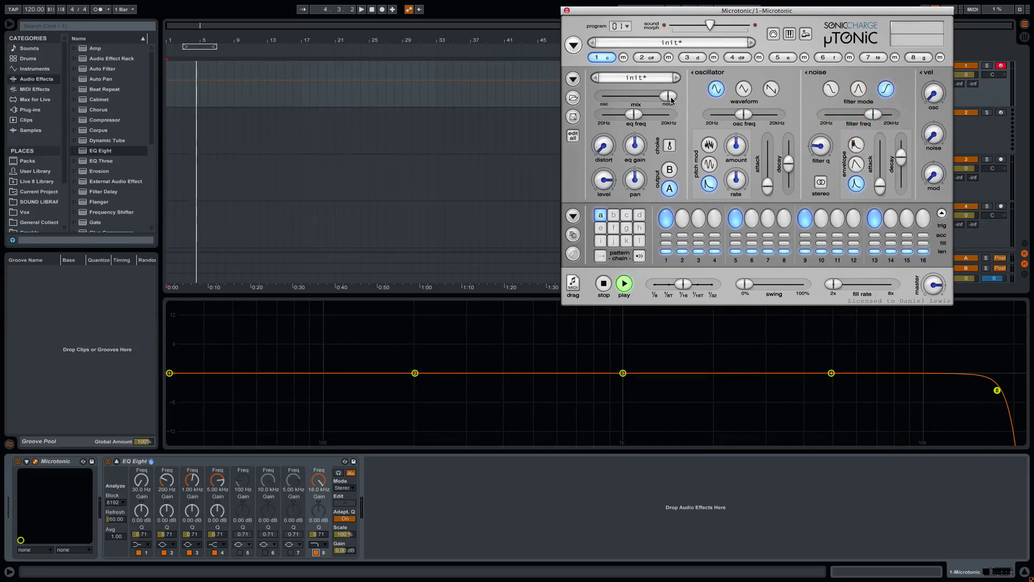
Set channel 1's mix fully to oscillator and audition the triangle and sawtooth waveforms.
left_click_drag(670, 98, 658, 98)
left_click_drag(589, 112, 589, 111)
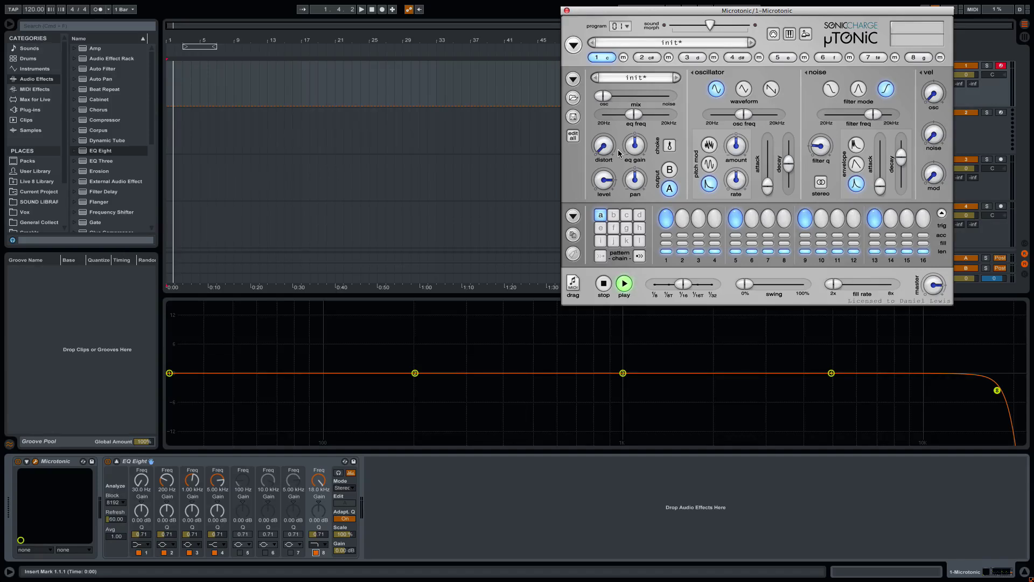
left_click(747, 91)
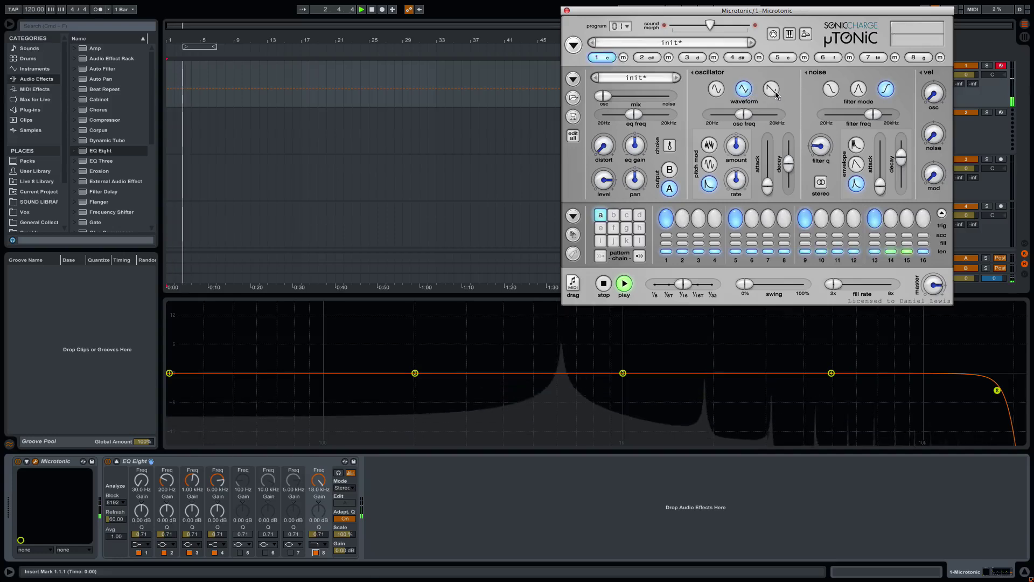
left_click(773, 92)
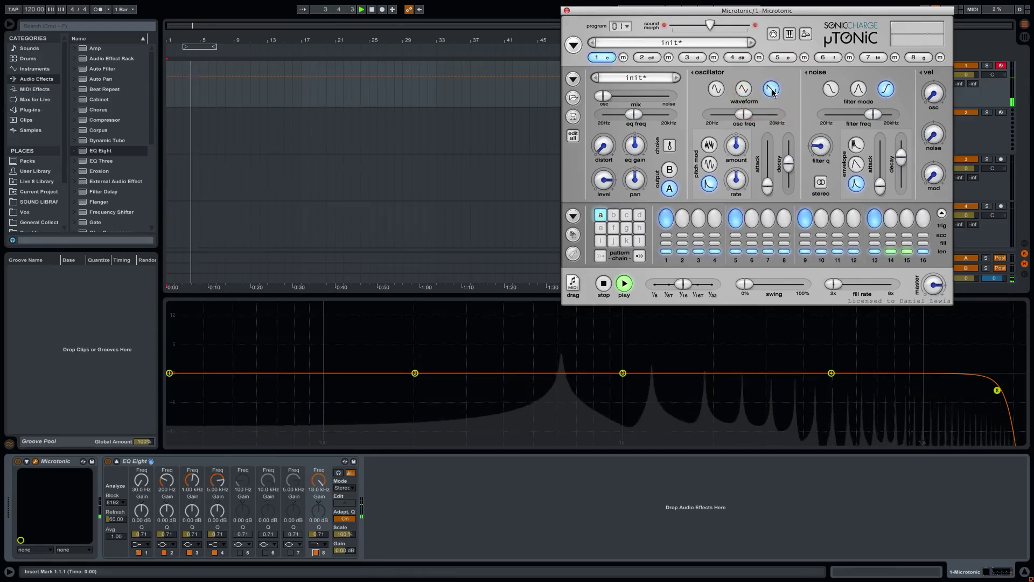
Lower the oscillator frequency to about 82 Hz (E1), shorten its decay slightly and select the sine waveform.
mouse_move(744, 120)
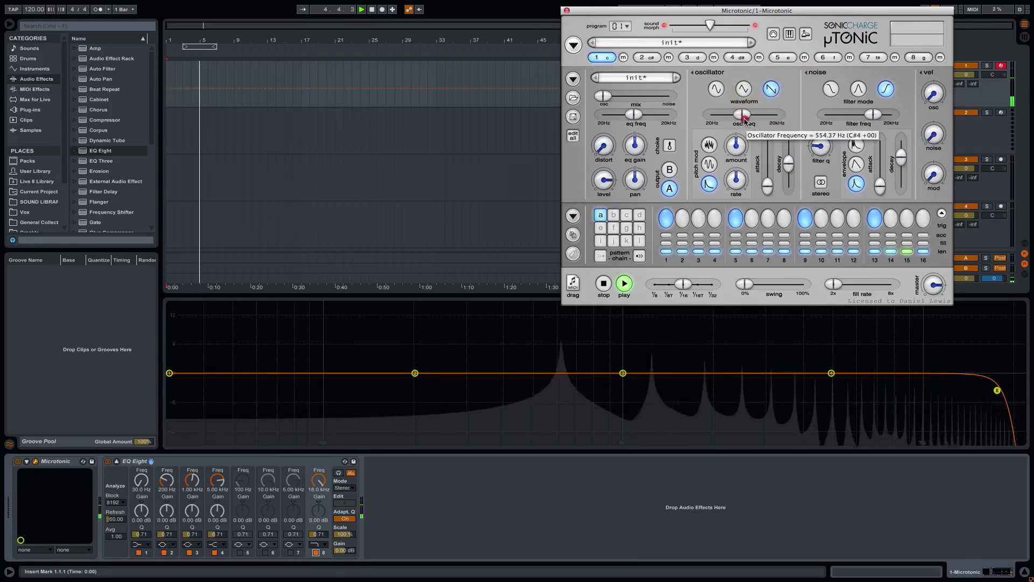
left_click_drag(744, 120, 728, 126)
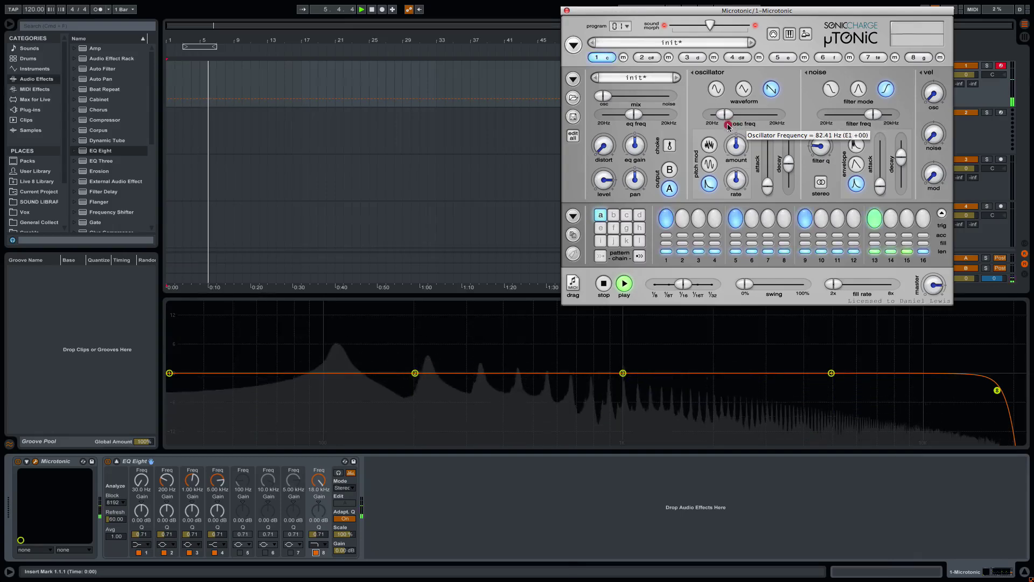
mouse_move(788, 163)
left_mouse_down()
mouse_move(789, 152)
mouse_move(768, 182)
mouse_move(769, 157)
mouse_move(769, 188)
mouse_move(791, 137)
mouse_move(790, 171)
left_mouse_up()
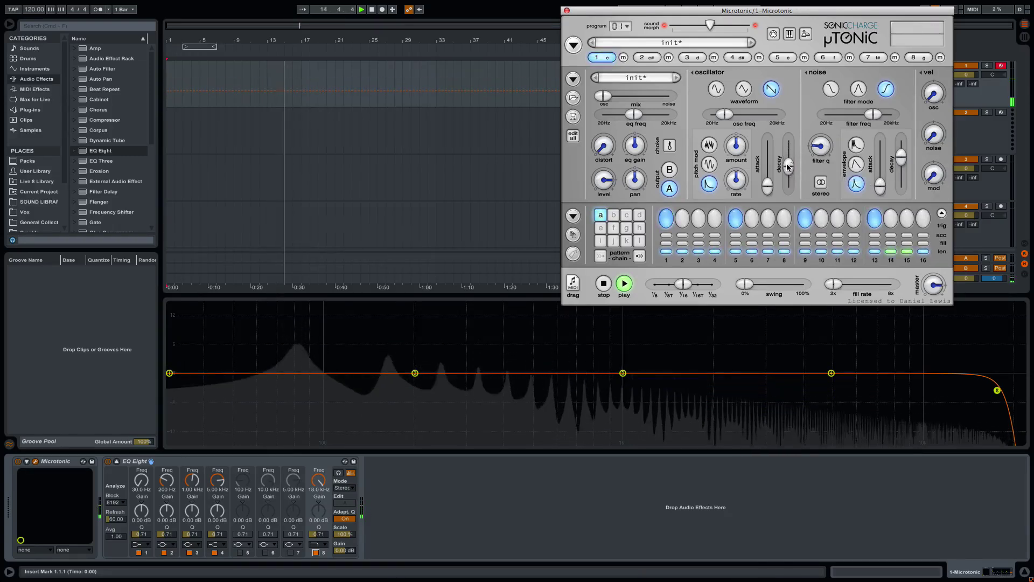
left_click(716, 89)
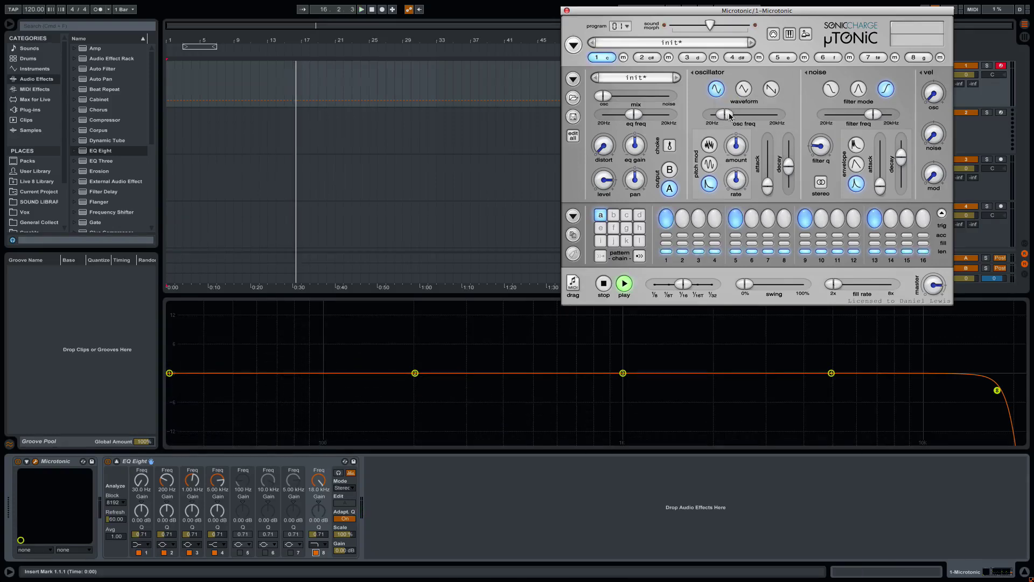
Lower the oscillator frequency to about 55 Hz (A0) and raise the decaying pitch modulation amount to about +13.86 semitones.
mouse_move(731, 117)
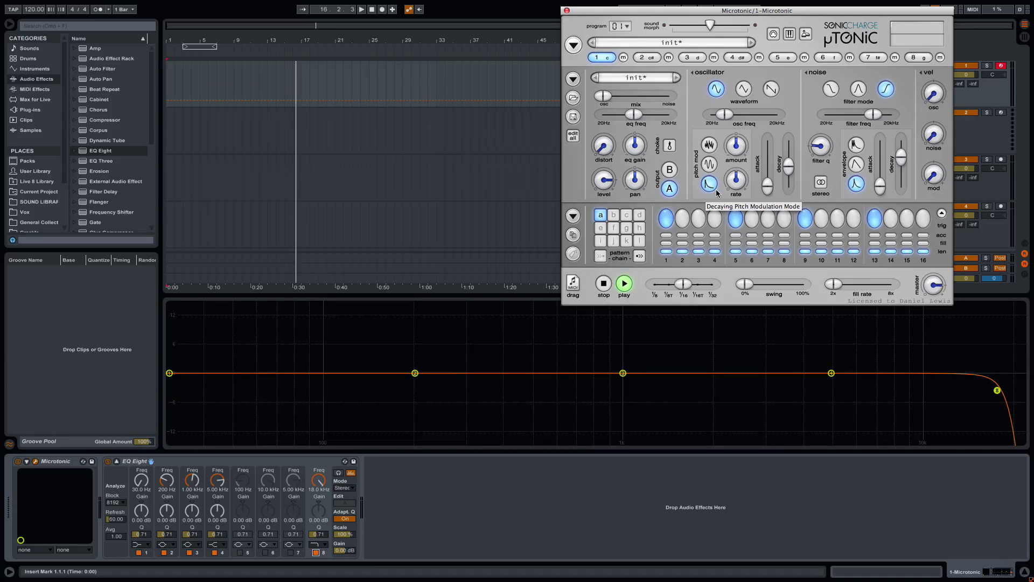
left_click(726, 114)
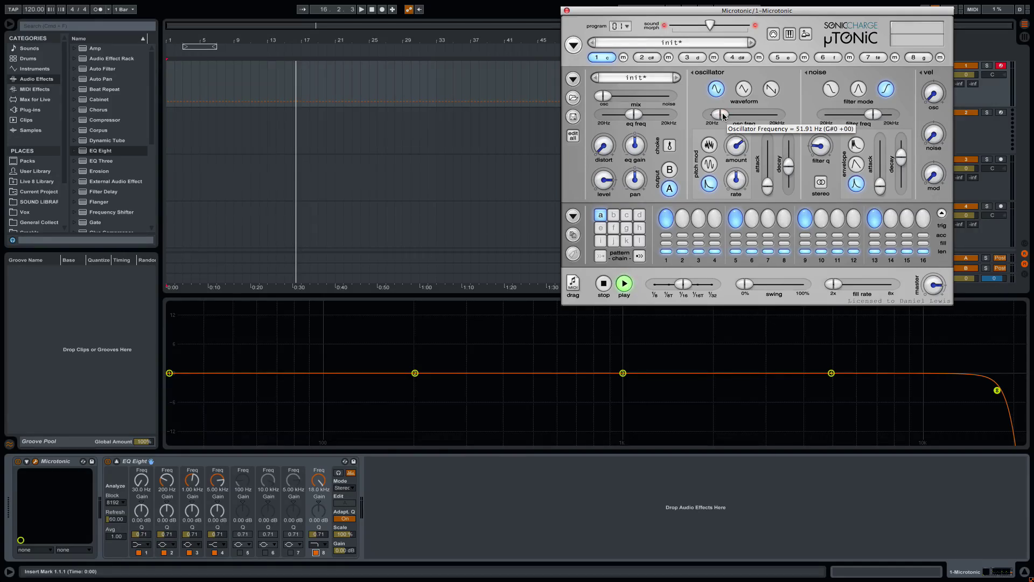
left_click(724, 115)
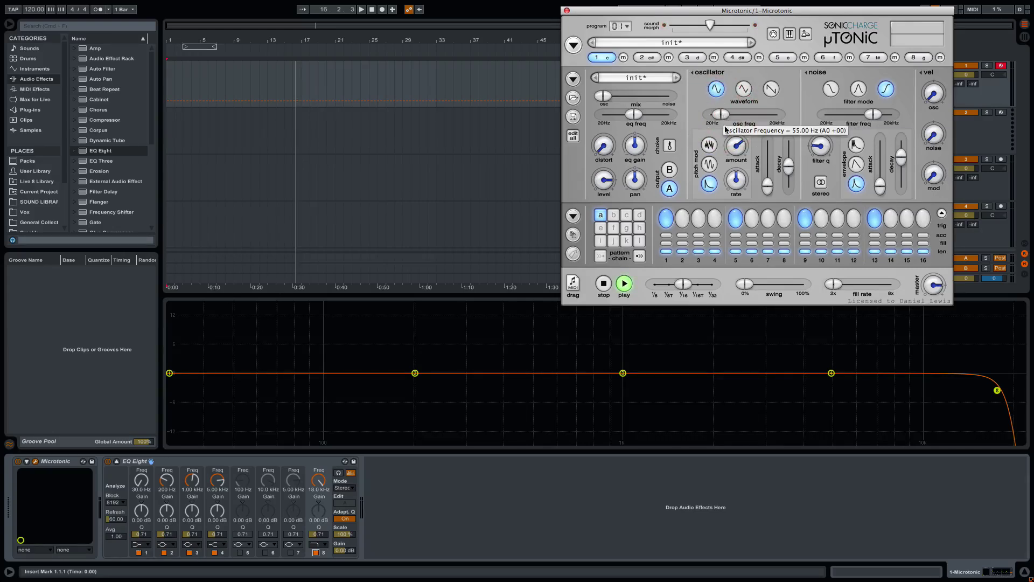
left_click(736, 145)
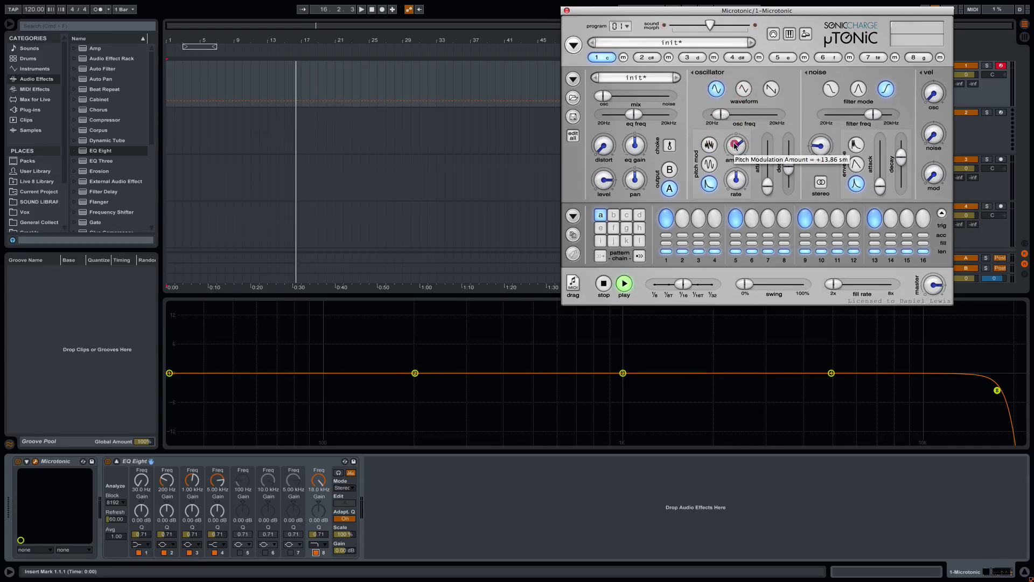
left_click(724, 114)
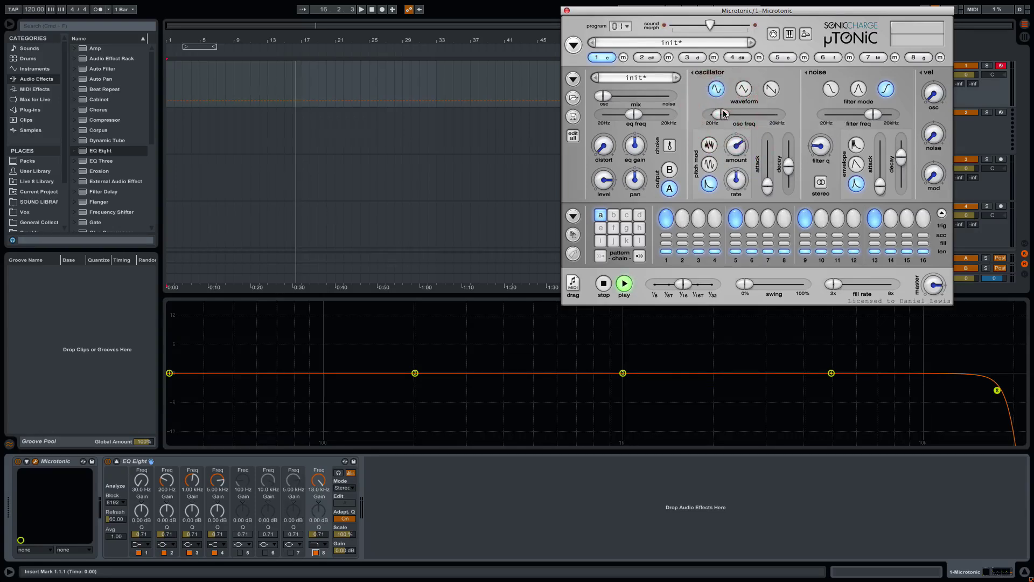
While playing the pattern, raise the pitch modulation amount to about +39 semitones, slow its rate past 1097 ms and lengthen the oscillator decay.
left_click(738, 180)
key("space")
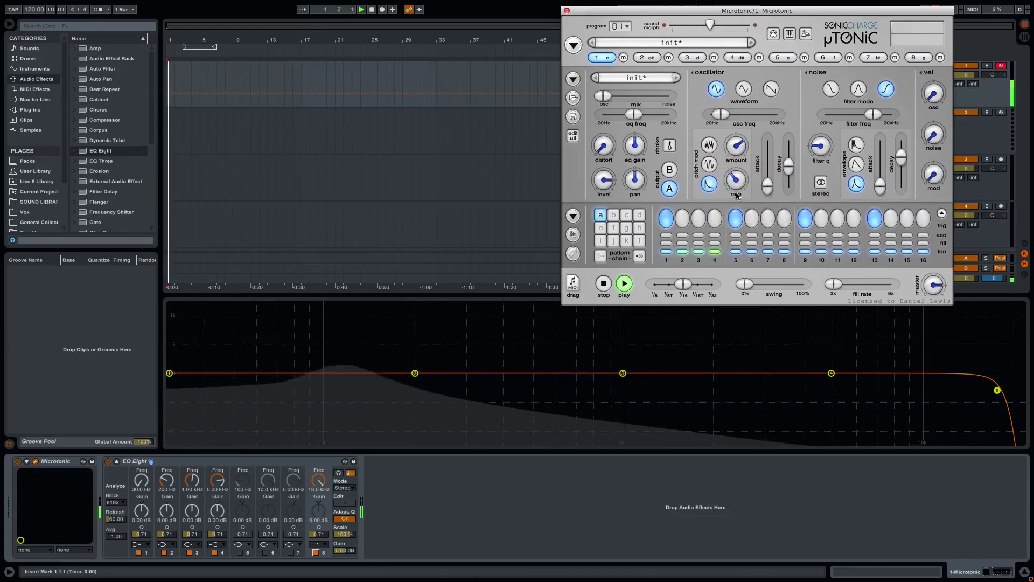
left_click(738, 138)
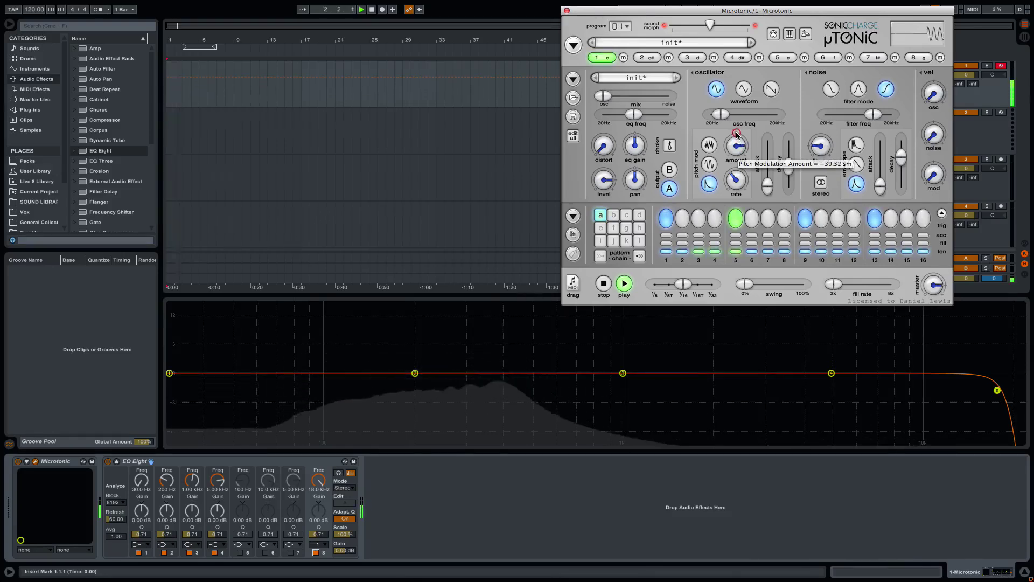
left_click(734, 183)
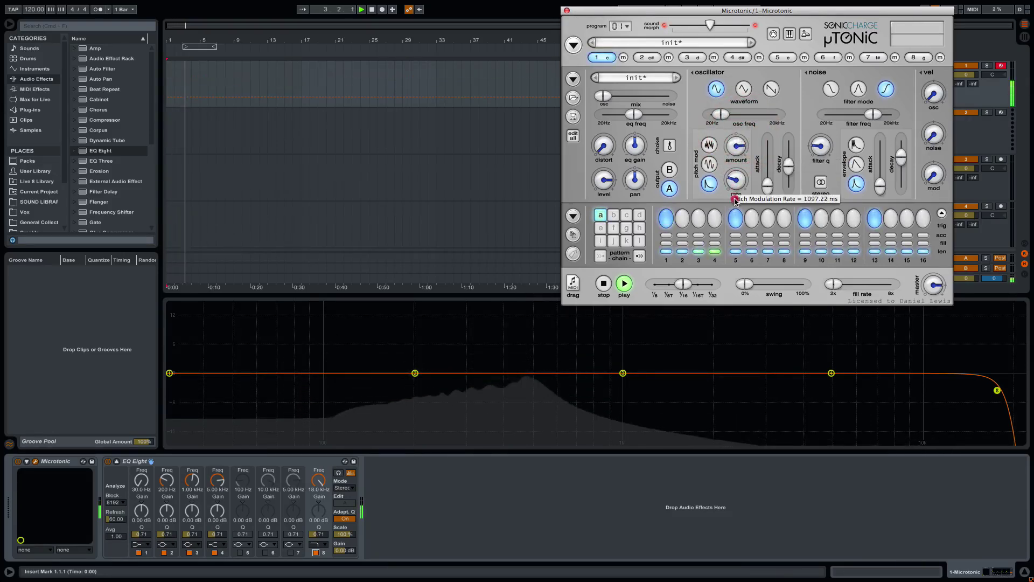
left_click_drag(734, 184, 738, 206)
left_click_drag(788, 166, 791, 153)
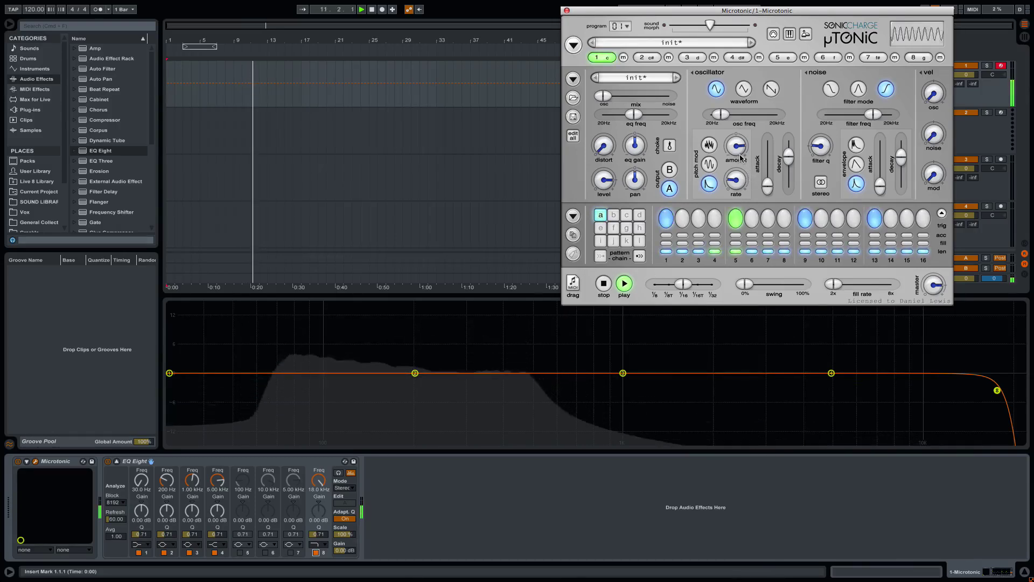
Set the pitch modulation rate to 353.33 ms, reduce its amount slightly and shorten the oscillator decay to about 521 ms.
left_click_drag(737, 149, 733, 171)
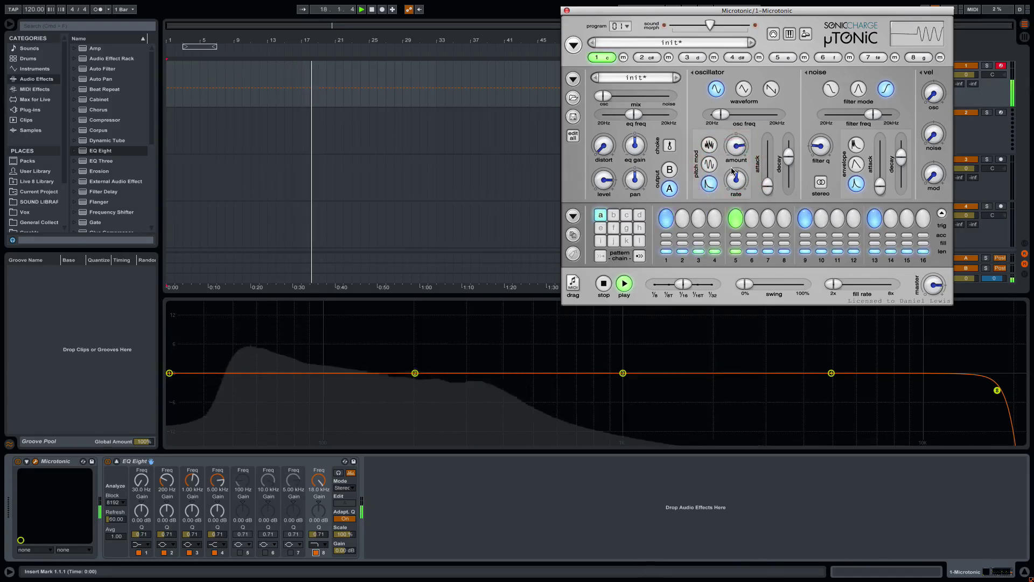
left_click_drag(788, 155, 790, 159)
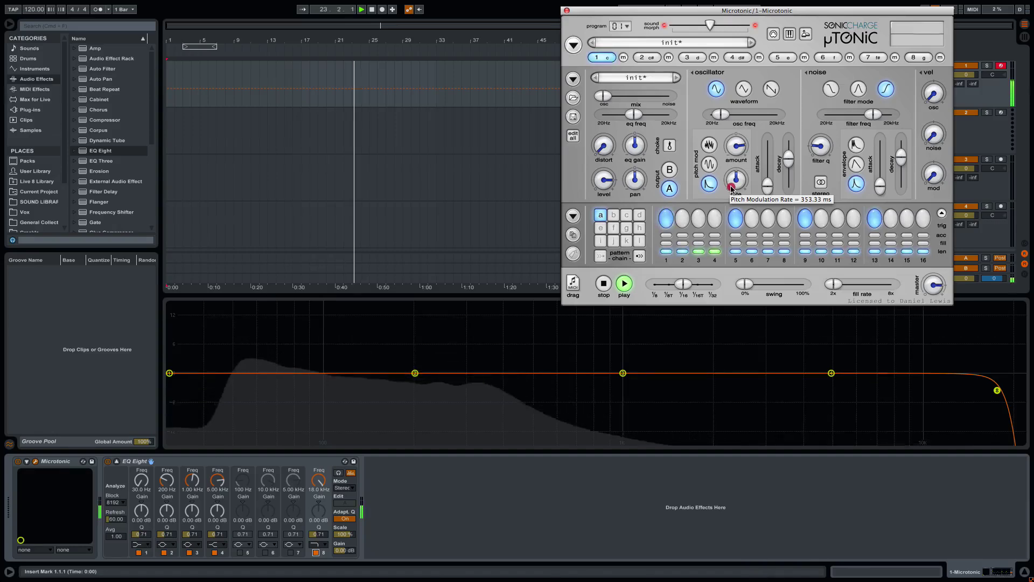
left_click_drag(732, 153, 791, 160)
left_click(732, 147)
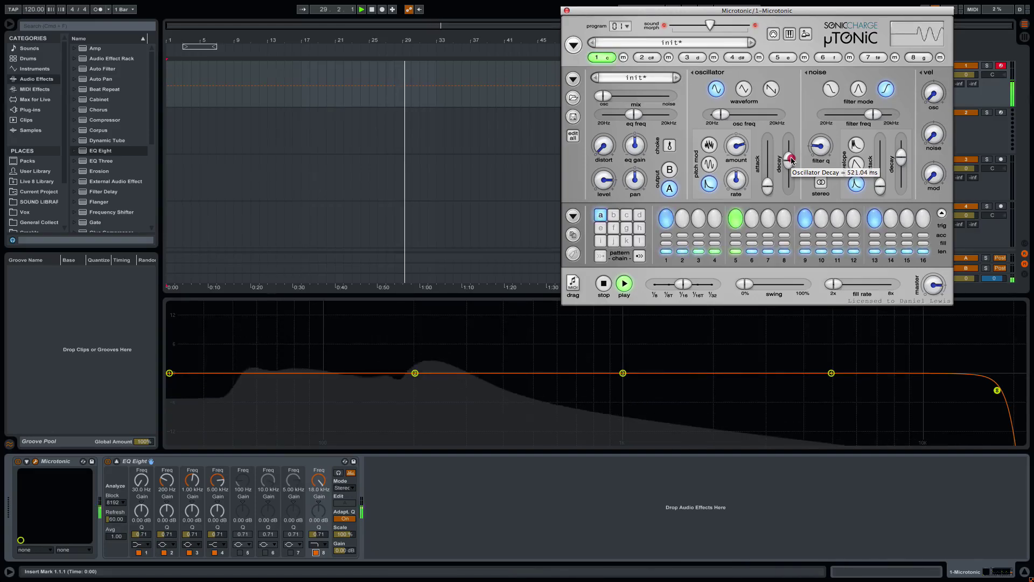
scroll(792, 160, "up", 2)
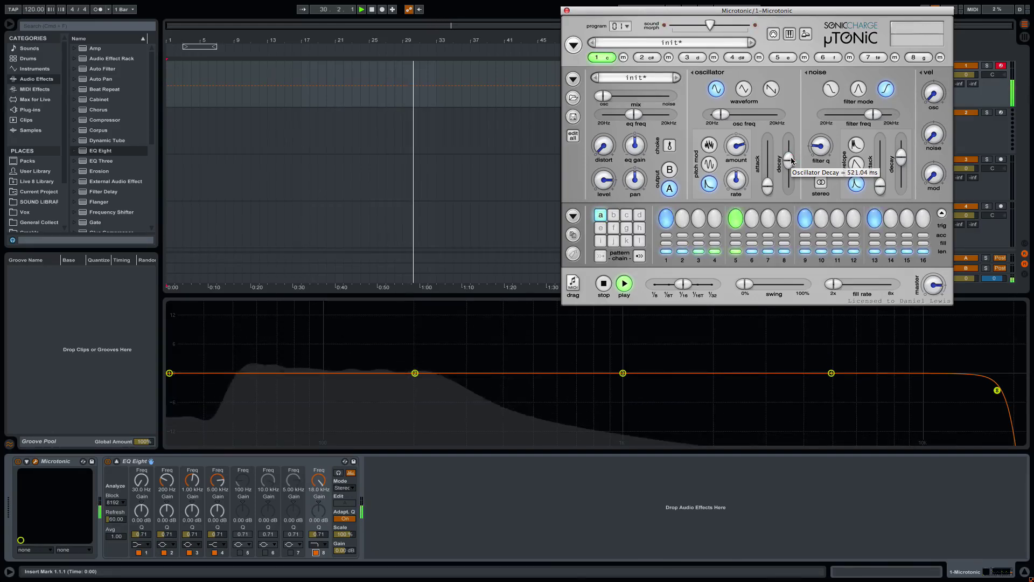
left_click_drag(791, 160, 791, 161)
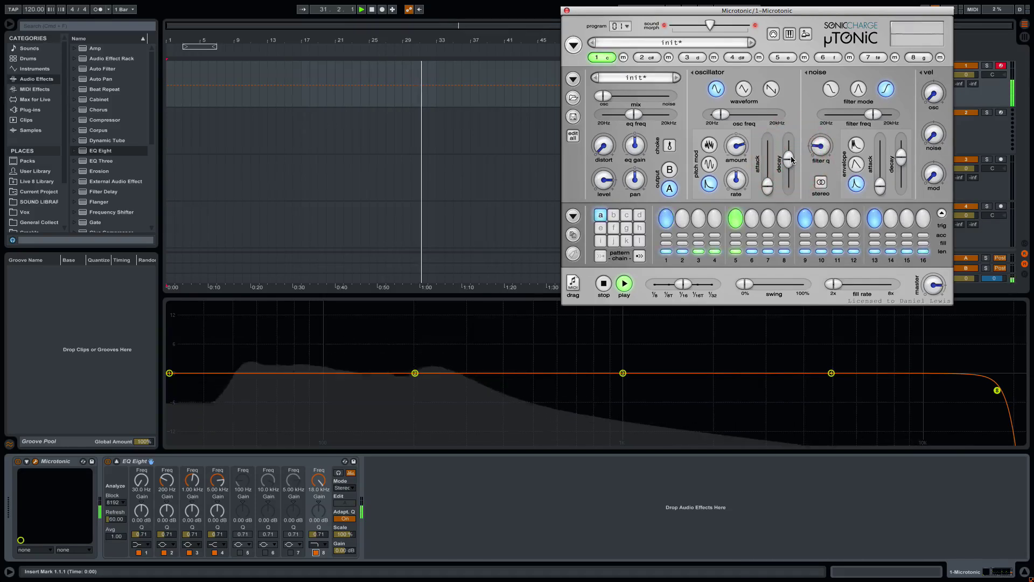
Lower the oscillator frequency to 46.25 Hz (F#0), raise the distortion to about 20 and trim the oscillator decay slightly.
left_click_drag(725, 120, 724, 119)
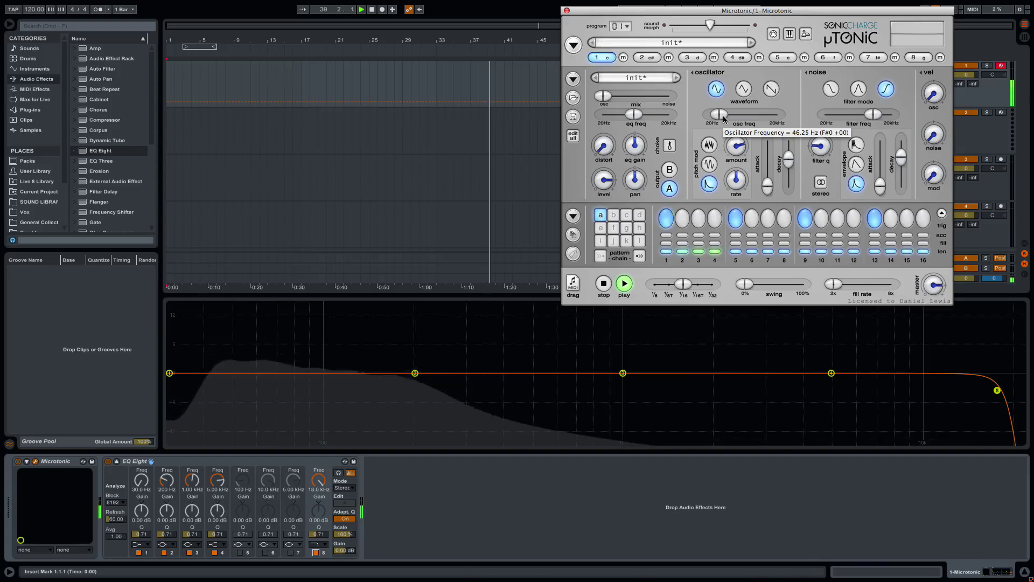
mouse_move(723, 116)
left_mouse_down()
mouse_move(743, 142)
mouse_move(741, 127)
mouse_move(742, 143)
left_mouse_up()
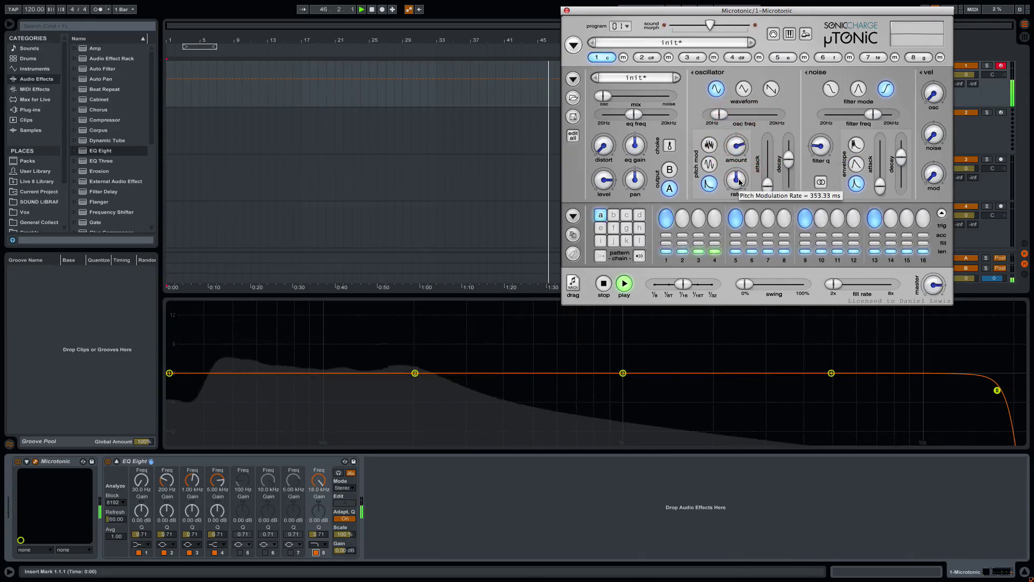
mouse_move(608, 152)
left_mouse_down()
mouse_move(603, 126)
mouse_move(604, 154)
left_mouse_up()
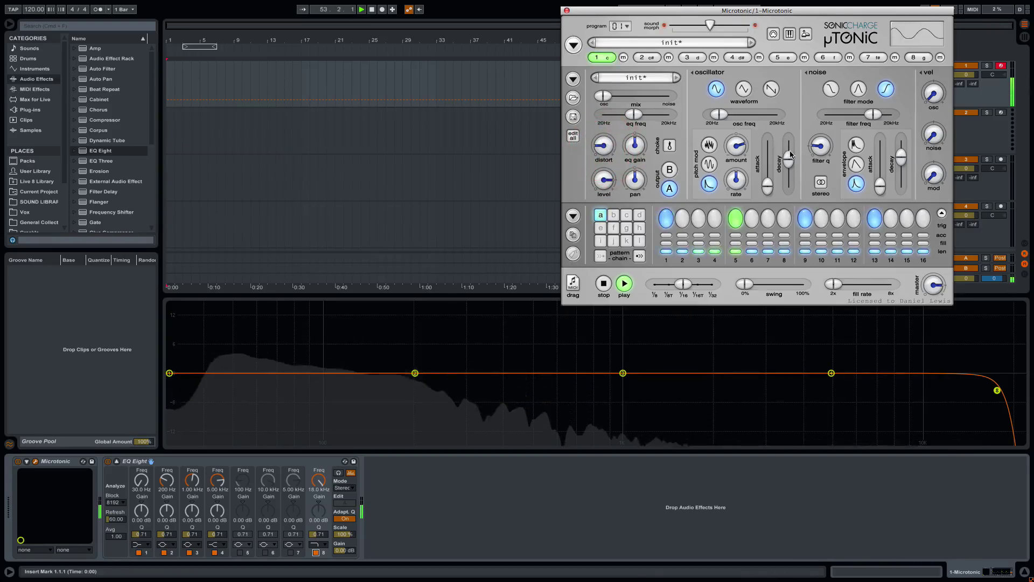
left_click_drag(790, 155, 792, 156)
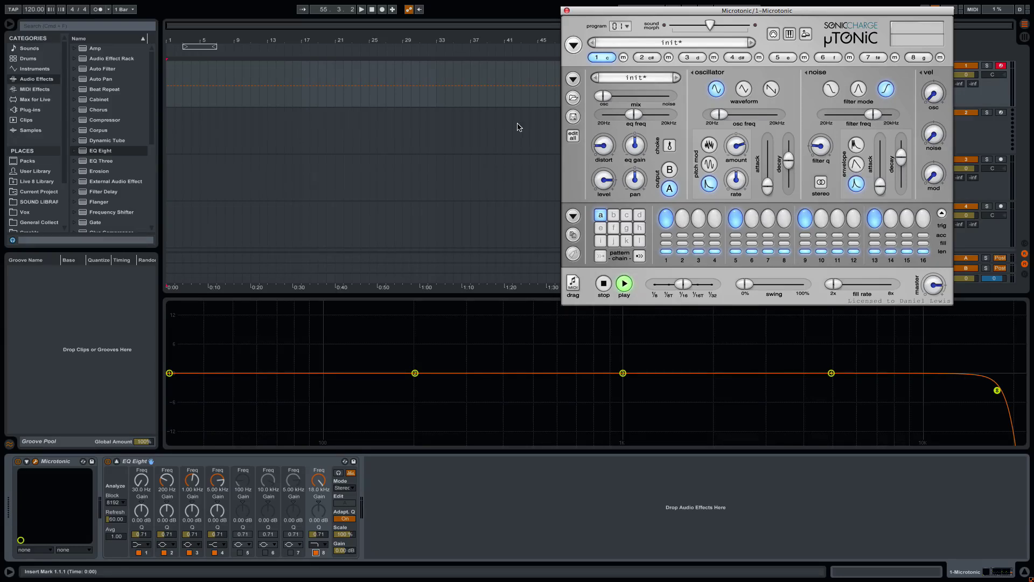
Audition the pattern and tune the kick's oscillator frequency to about 49 Hz (G0).
key("space")
left_click(720, 115)
left_click_drag(722, 116, 725, 117)
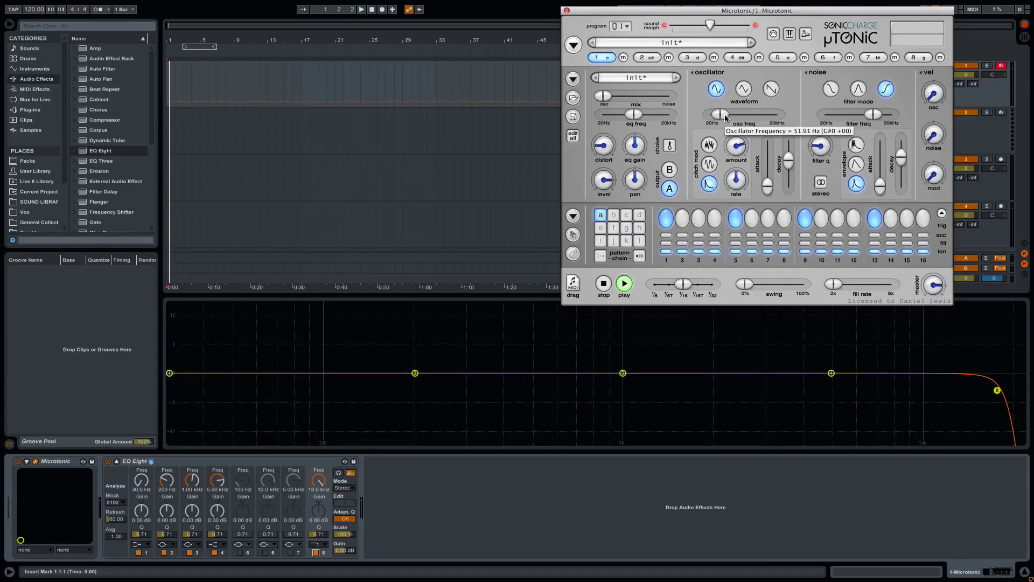
left_click_drag(725, 116, 725, 117)
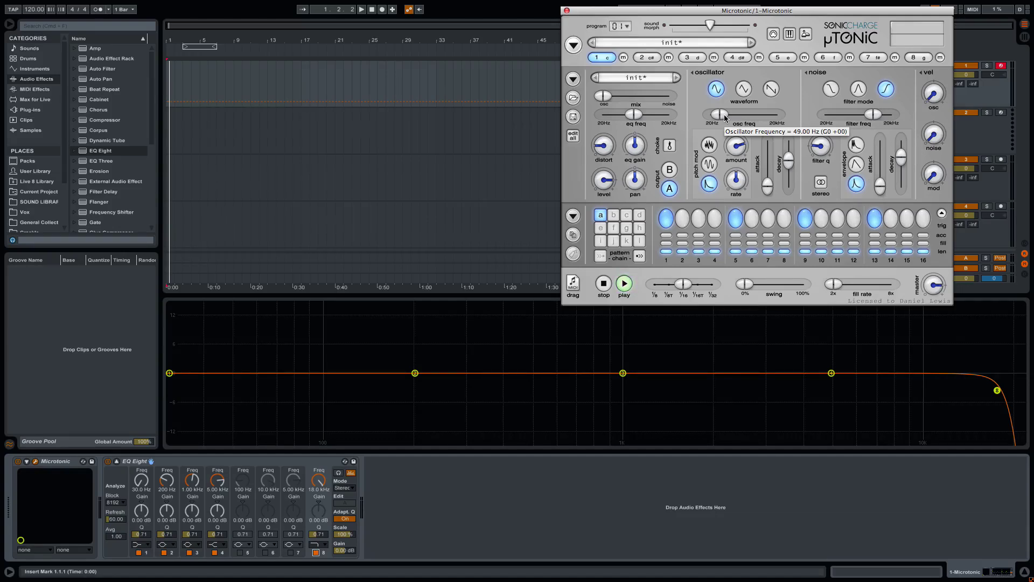
left_click(724, 117)
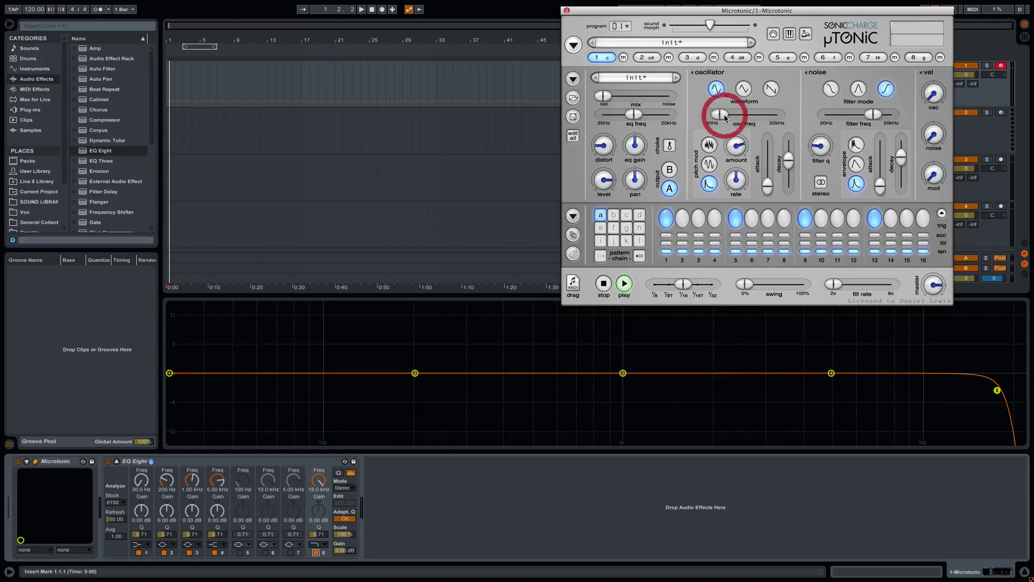
Play the pattern and reduce channel 1's distortion to about 18.50.
key("space")
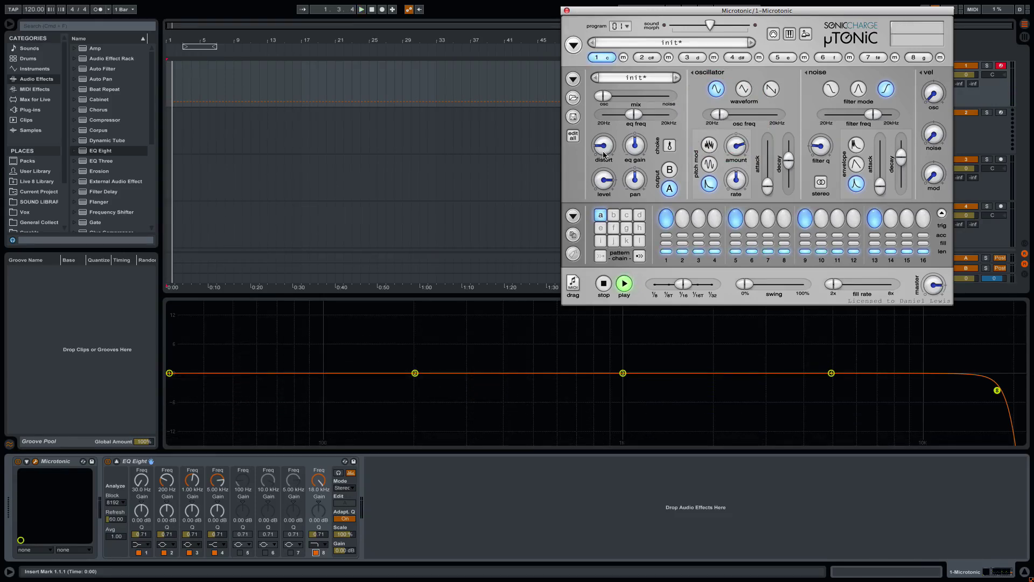
mouse_move(604, 153)
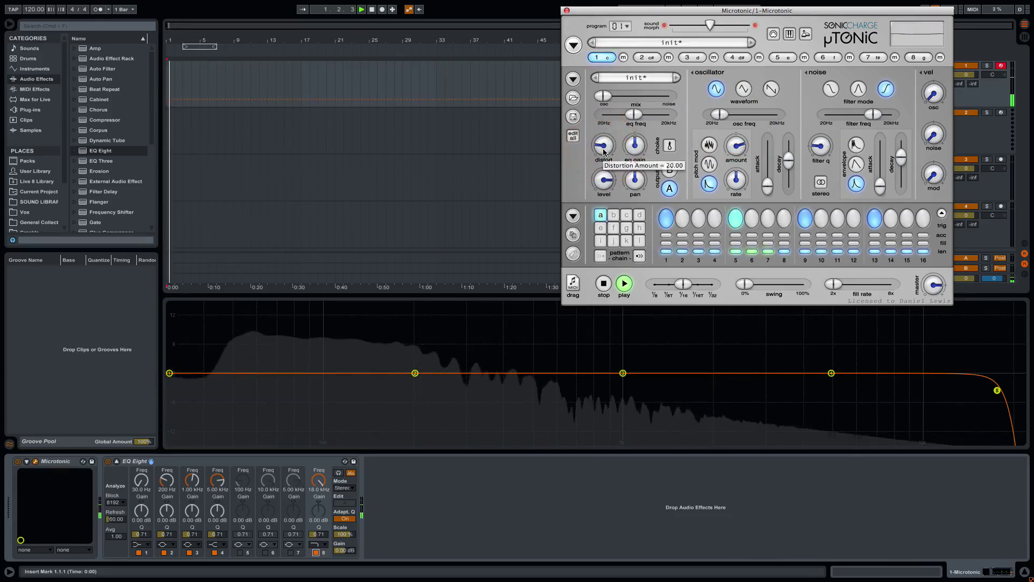
scroll(604, 153, "down", 3)
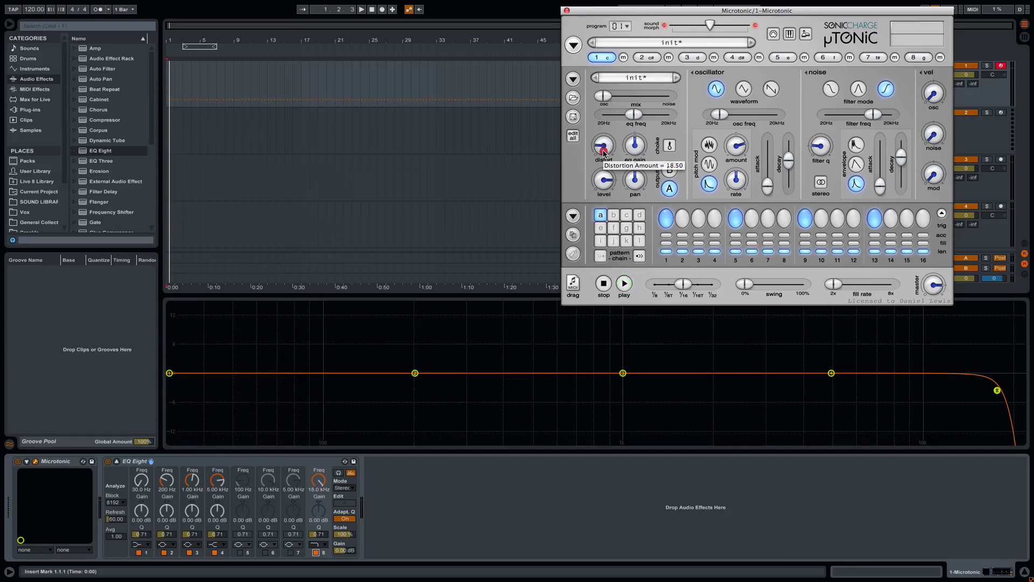
left_click_drag(604, 154, 605, 154)
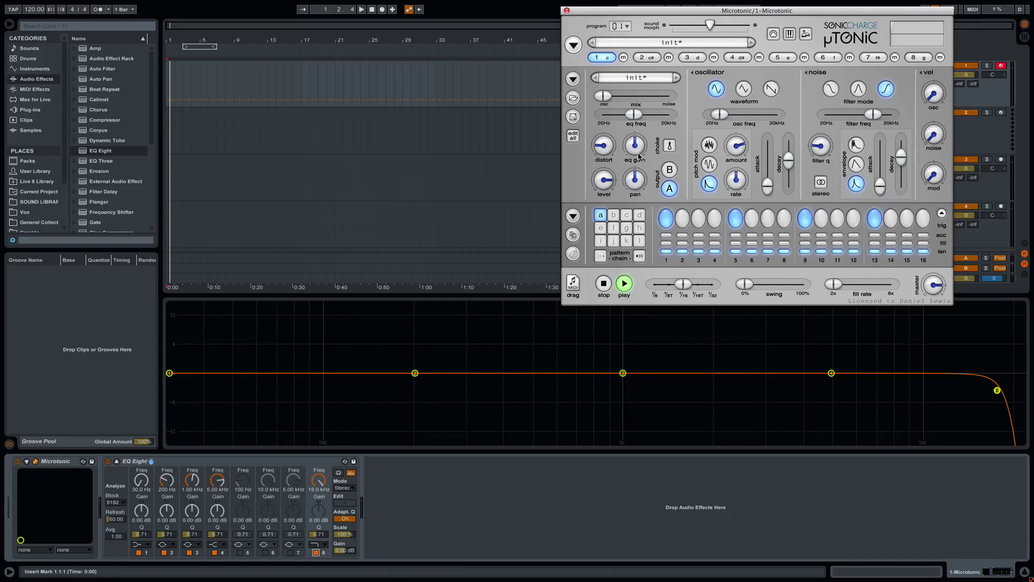
Try a negative equalizer gain at a lower equalizer frequency on channel 1, audition it and reset the gain to 0 dB.
mouse_move(643, 145)
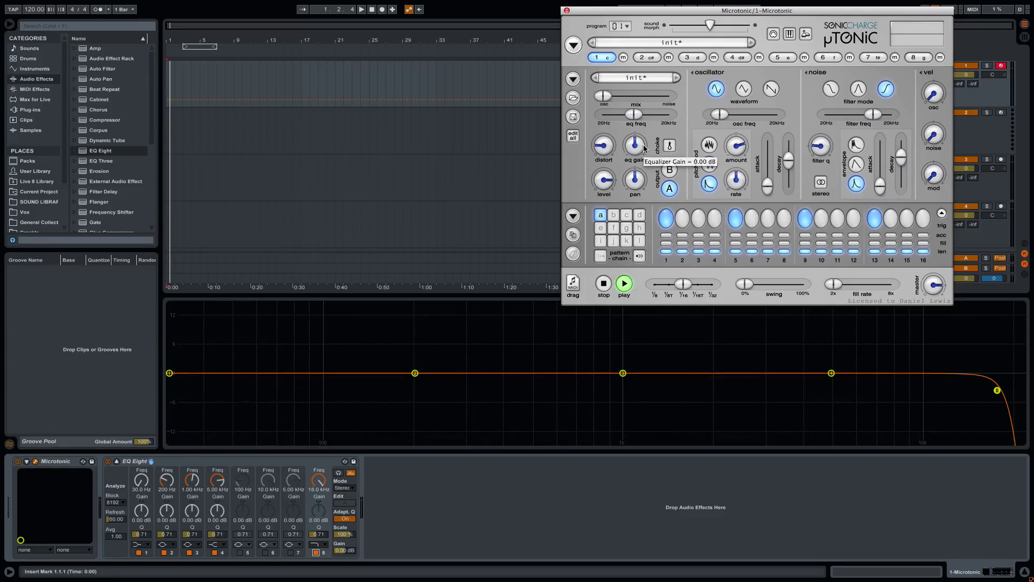
left_click_drag(635, 114, 645, 197)
key("space")
left_click(636, 145)
key("space")
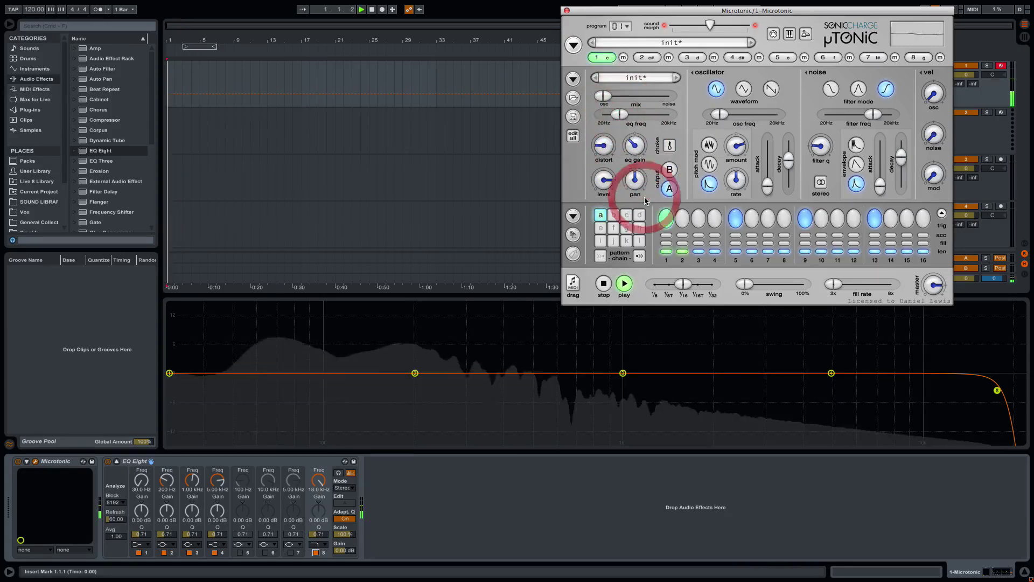
left_click_drag(626, 146, 628, 159)
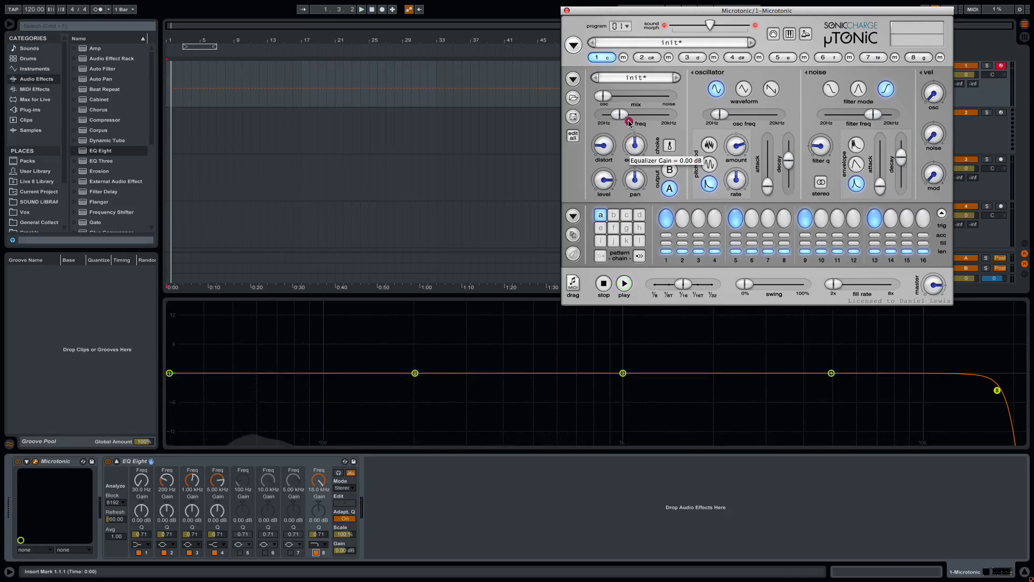
Move channel 1's equalizer frequency further down into the lows, boost its gain to +7.60 dB and audition the kick.
left_click(629, 116)
left_click_drag(628, 116, 615, 114)
left_click_drag(636, 158, 636, 149)
key("space")
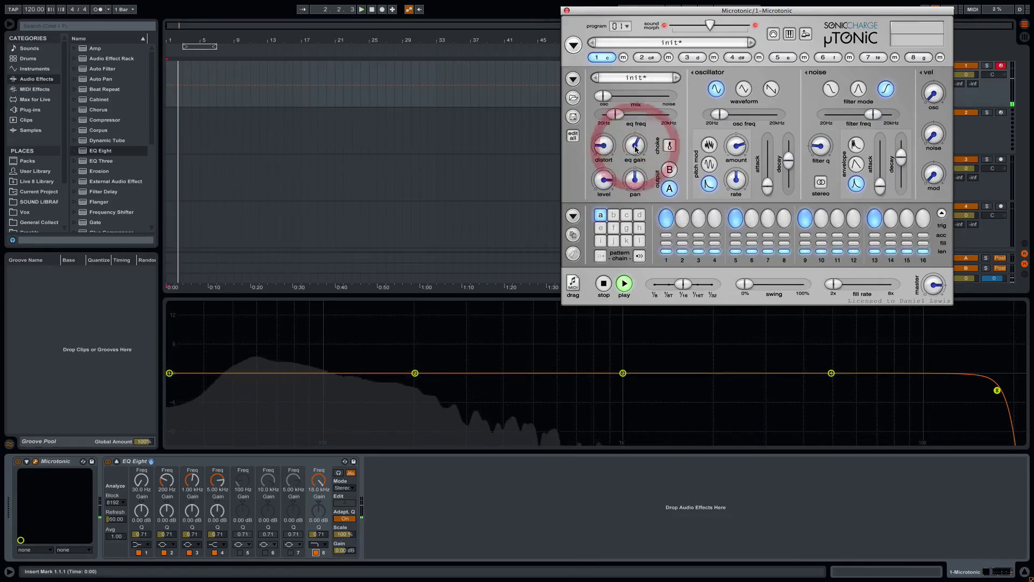
mouse_move(636, 150)
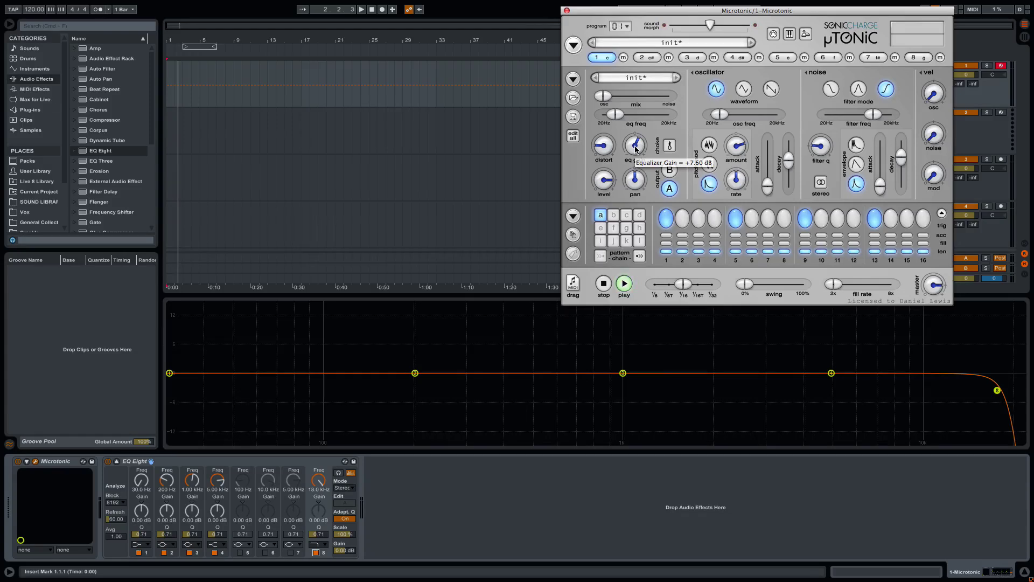
Switch Live to Session View and play the pattern to check the Microtonic track's level meter.
left_click(447, 16)
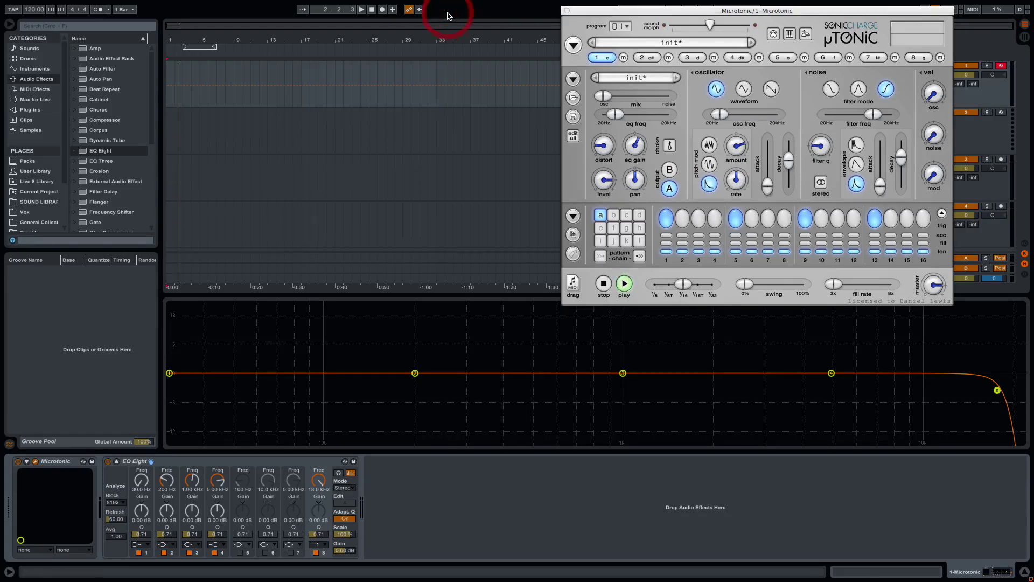
key("Tab")
key("space")
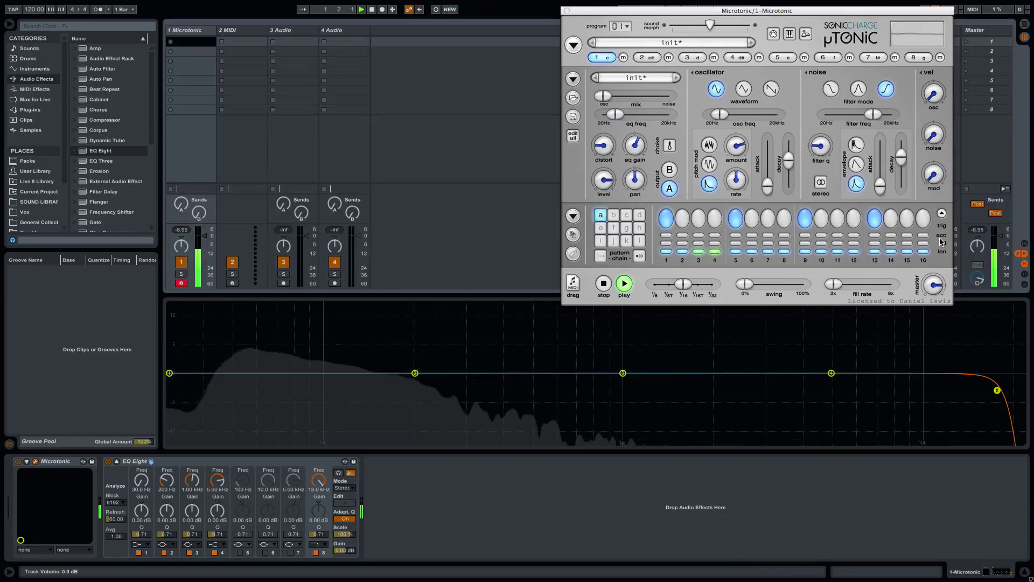
key("space")
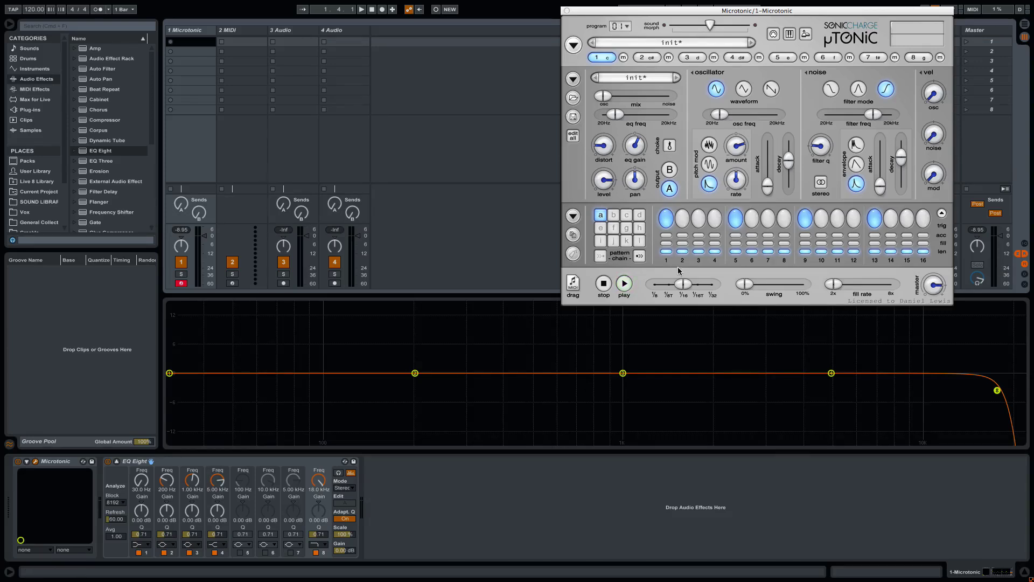
key("space")
key("space")
Select drum channel 2 and program its triggers on steps 5 and 13.
left_click(649, 58)
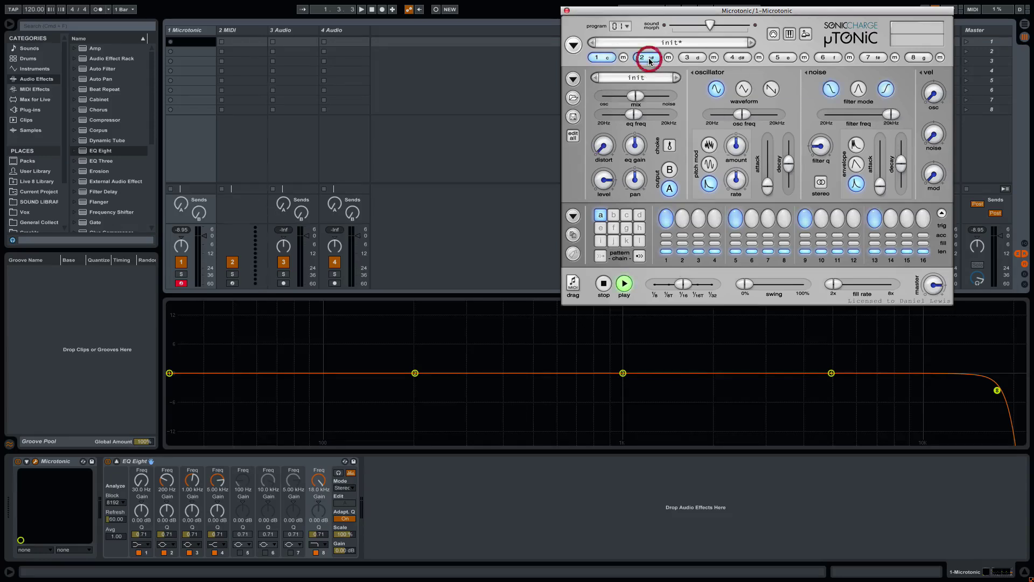
left_click(736, 219)
left_click(873, 225)
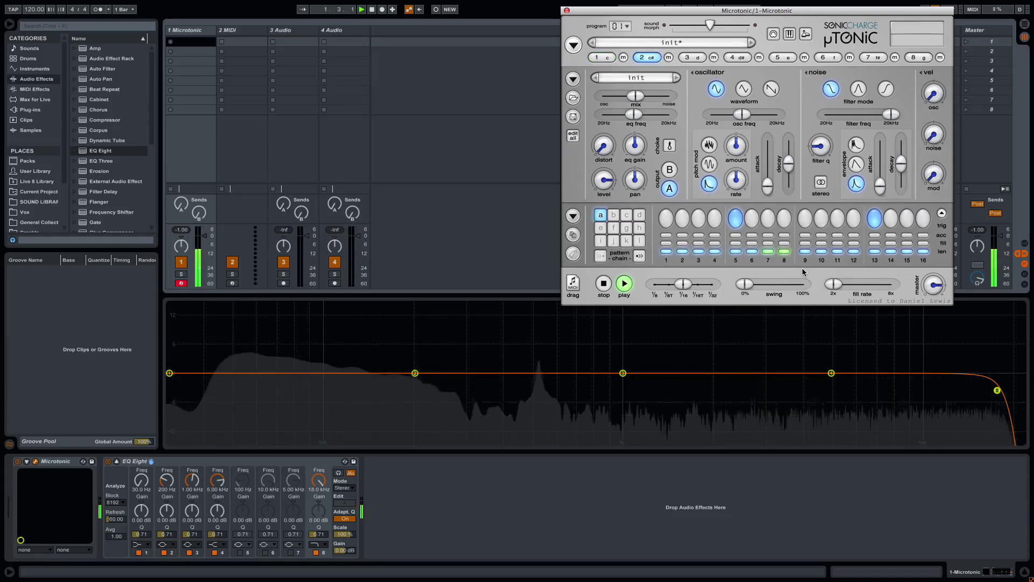
Stop playback, raise drum channel 2's level slightly and move its mix fully to noise.
key("space")
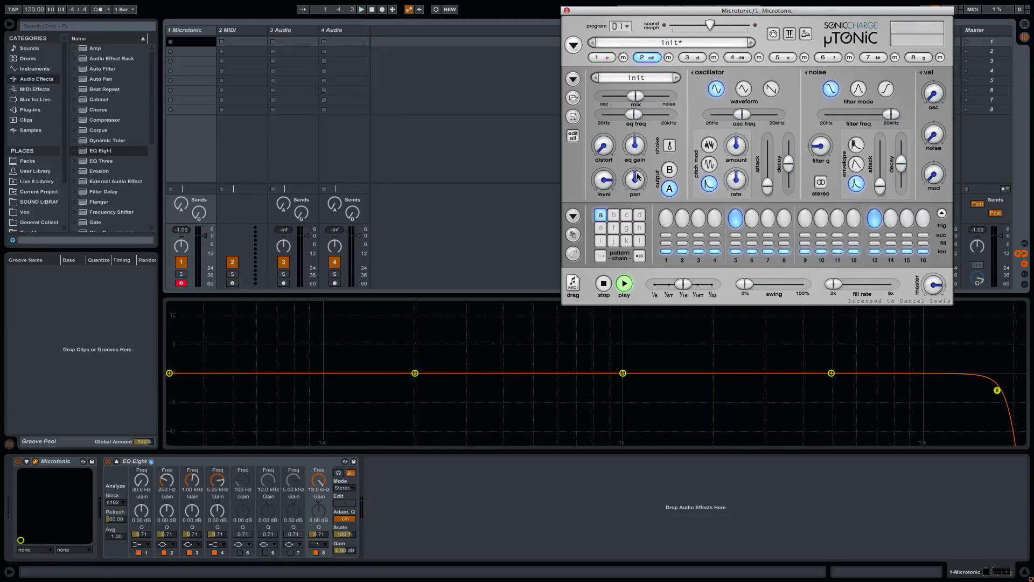
left_click_drag(603, 191, 606, 218)
left_click_drag(737, 116, 737, 115)
left_click_drag(641, 97, 681, 99)
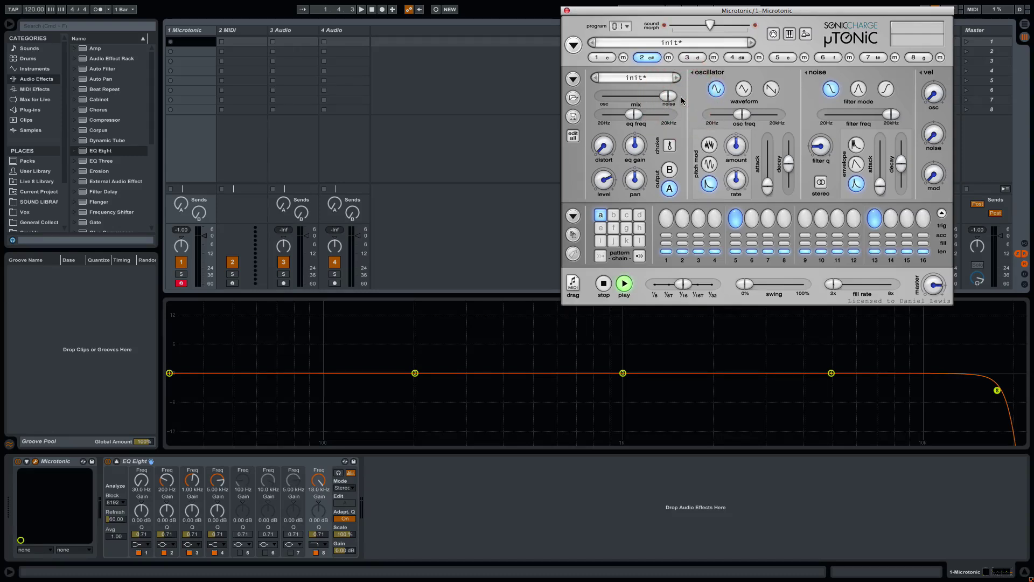
Switch channel 2's noise envelope to exponential, try a noise attack of 9.33 ms and return the attack to its minimum.
left_click(857, 145)
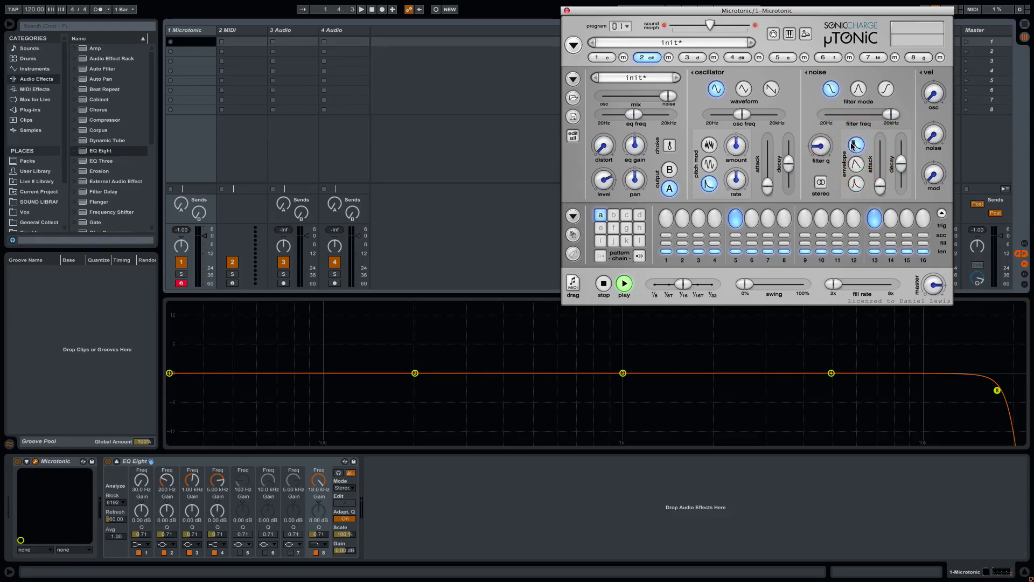
left_click(880, 185)
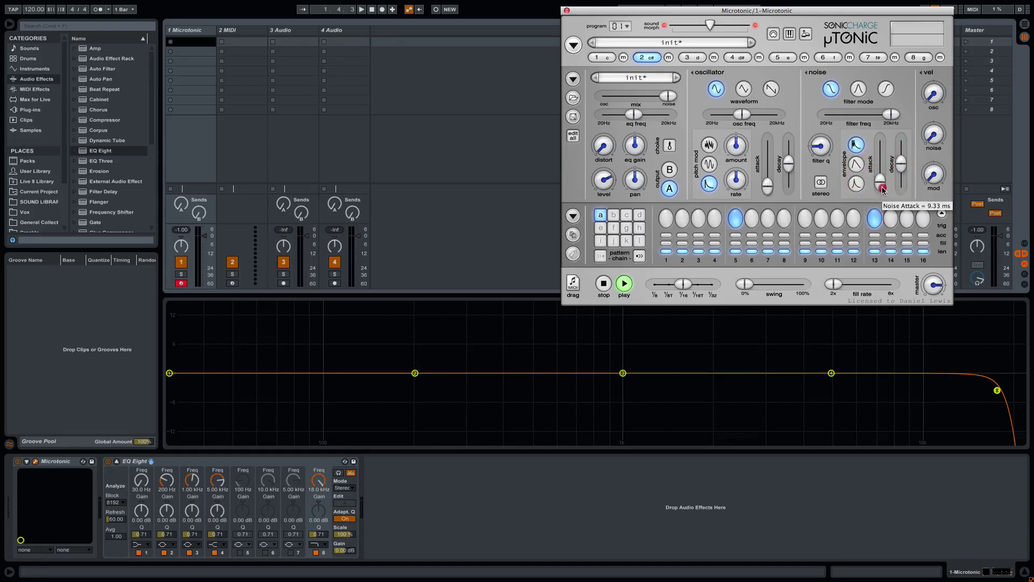
left_click(881, 200)
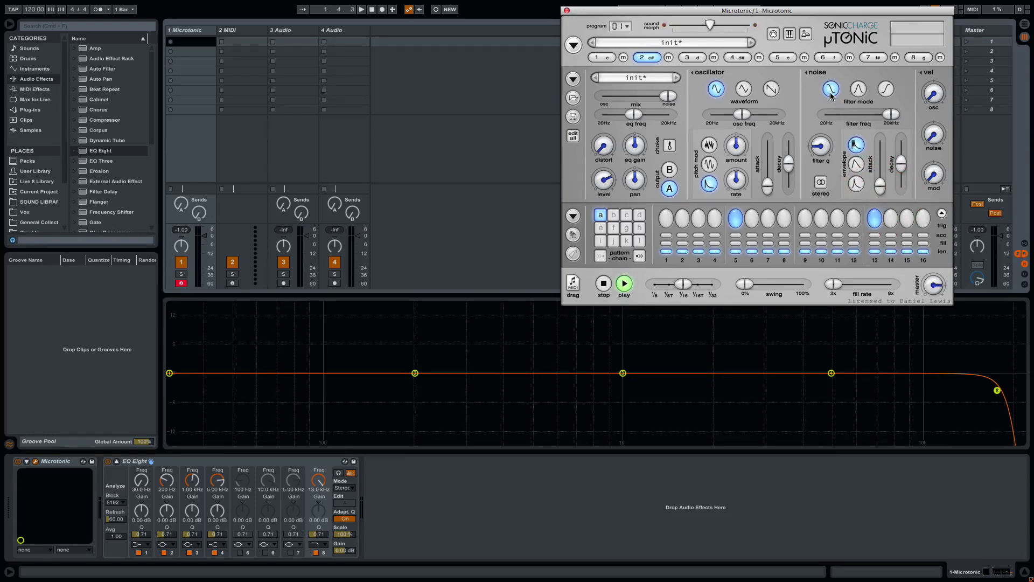
Mute drum channel 1, switch channel 2's noise filter to high-pass and lower its filter frequency while auditioning.
left_click(623, 57)
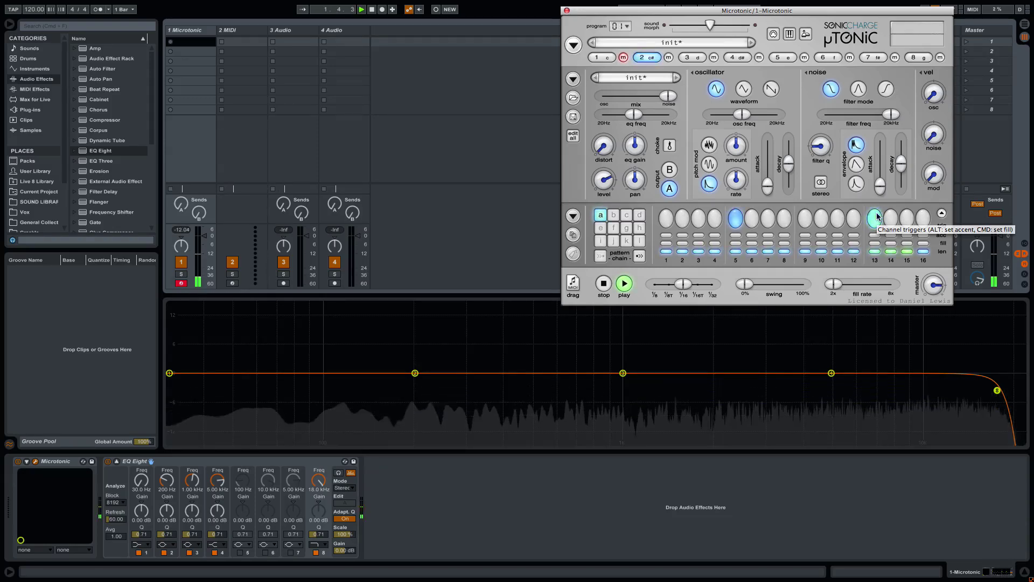
key("space")
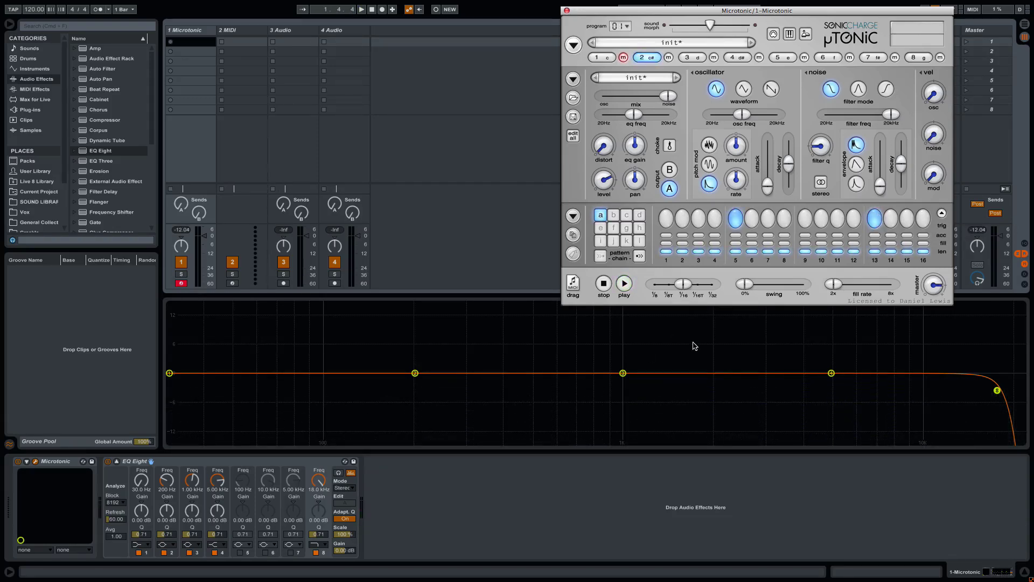
key("space")
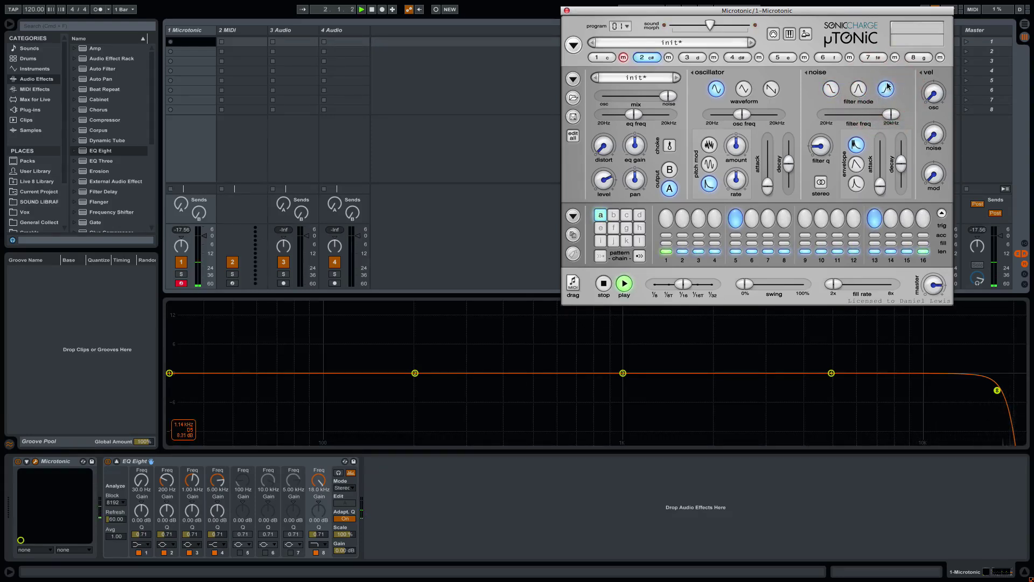
left_click_drag(891, 114, 862, 122)
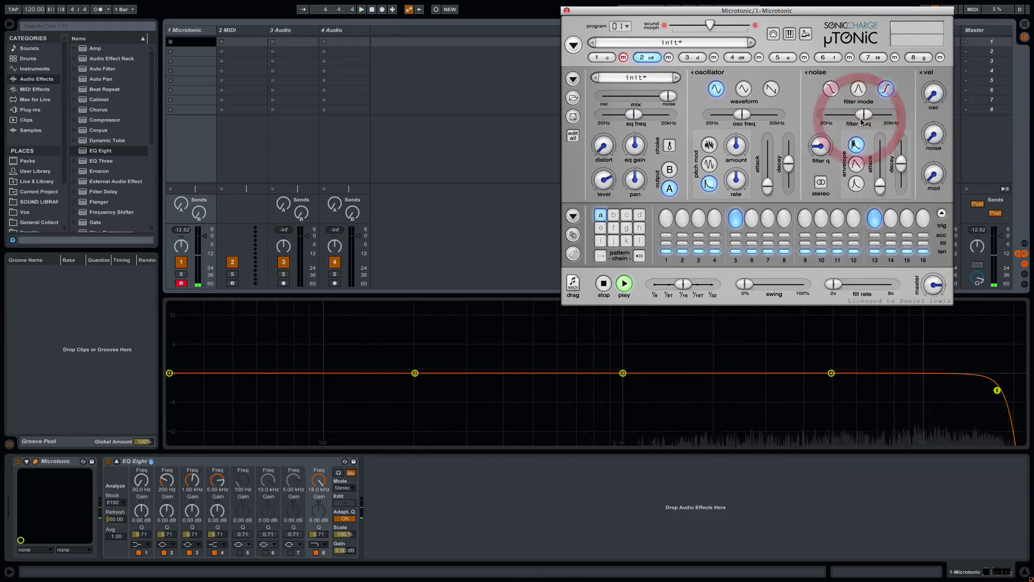
mouse_move(862, 122)
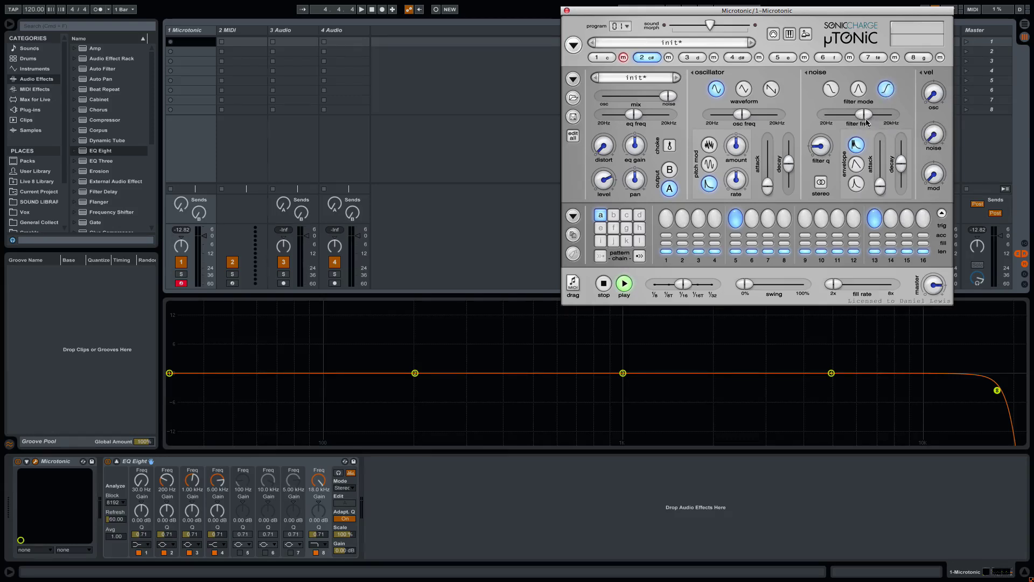
left_click_drag(862, 115, 859, 116)
key("space")
Audition channel 2's noise attack at 78.16, 28.62, 14.82 and 40.77 ms.
mouse_move(828, 155)
left_click(880, 188)
left_click_drag(879, 189, 881, 178)
key("space")
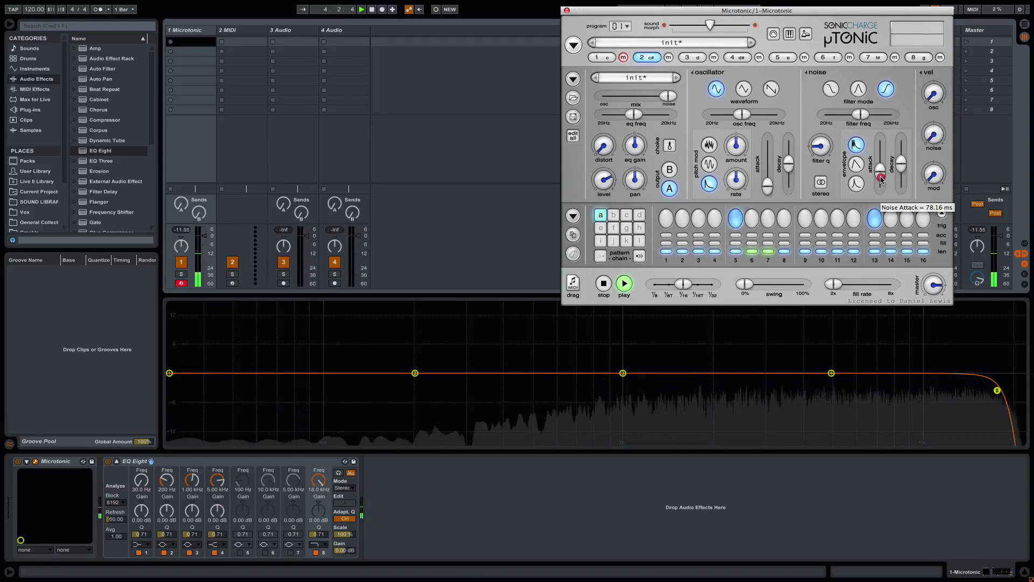
mouse_move(881, 179)
left_mouse_down()
mouse_move(883, 164)
mouse_move(883, 183)
left_mouse_up()
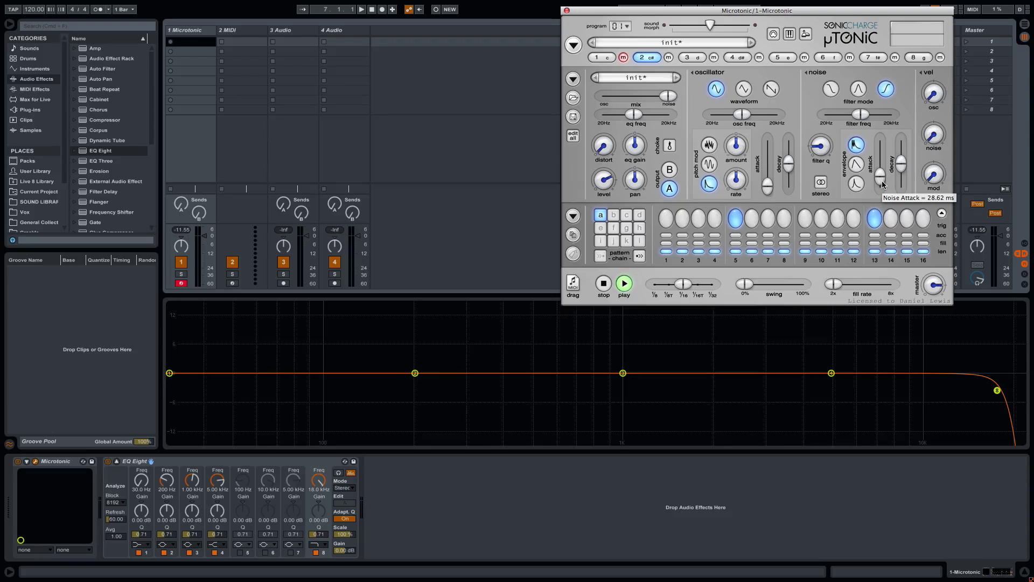
left_click_drag(884, 186, 883, 188)
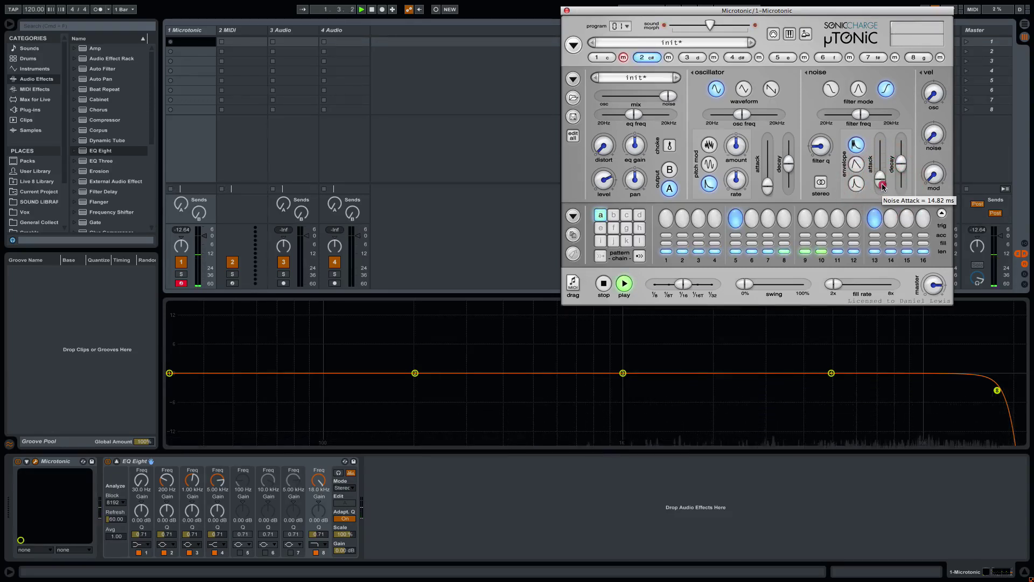
left_click_drag(884, 187, 883, 184)
mouse_move(884, 183)
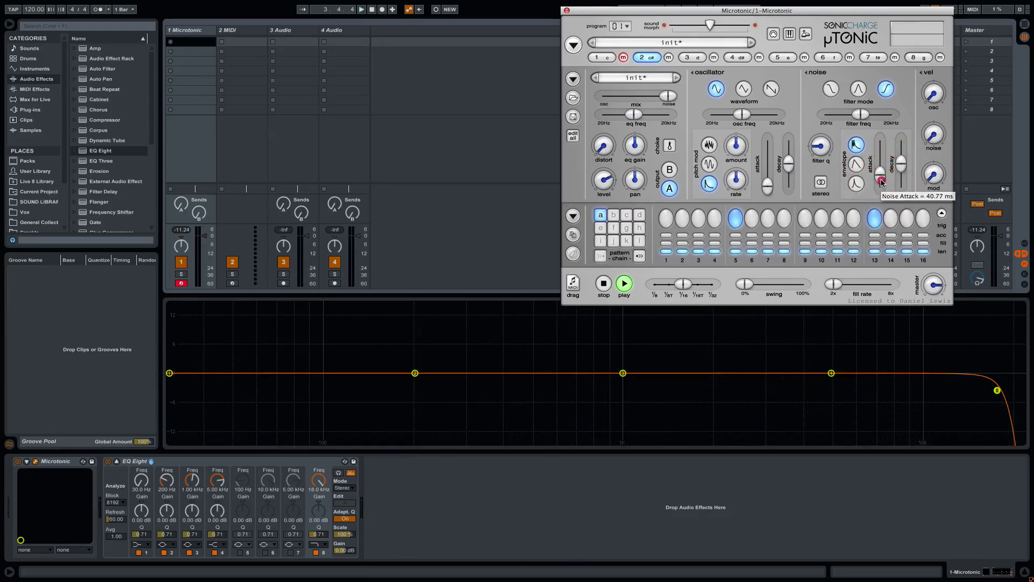
Unmute drum channel 1 and tune channel 2's high-pass noise filter to 556.81 Hz with a Q of 5.01 against the kick.
left_click(624, 58)
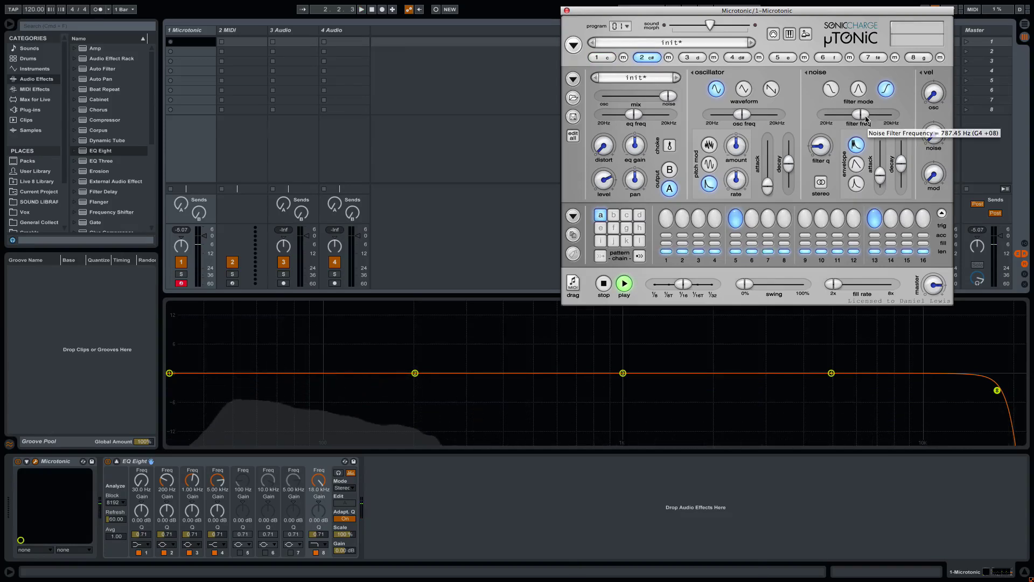
left_click_drag(869, 118, 860, 119)
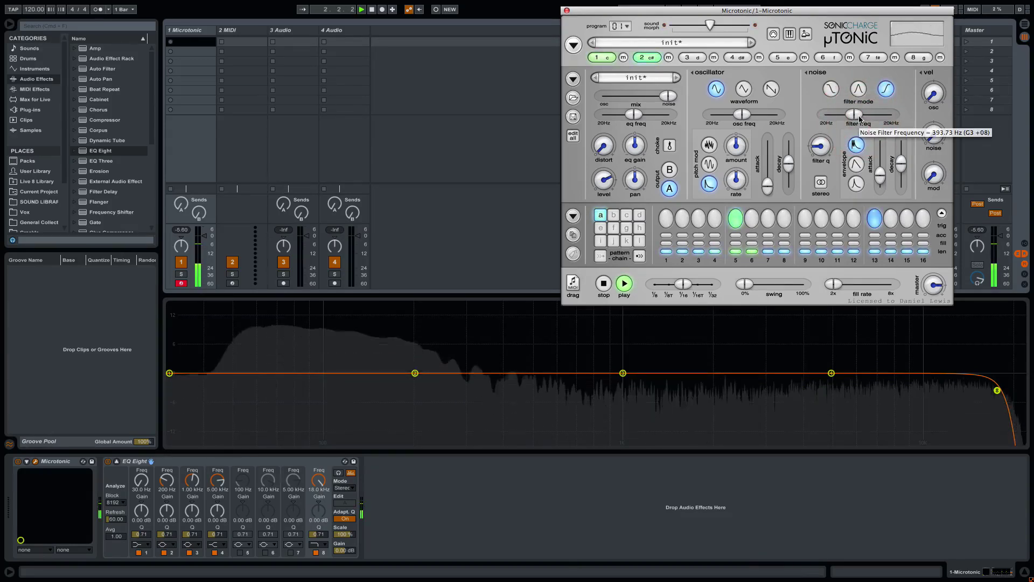
left_click(827, 123)
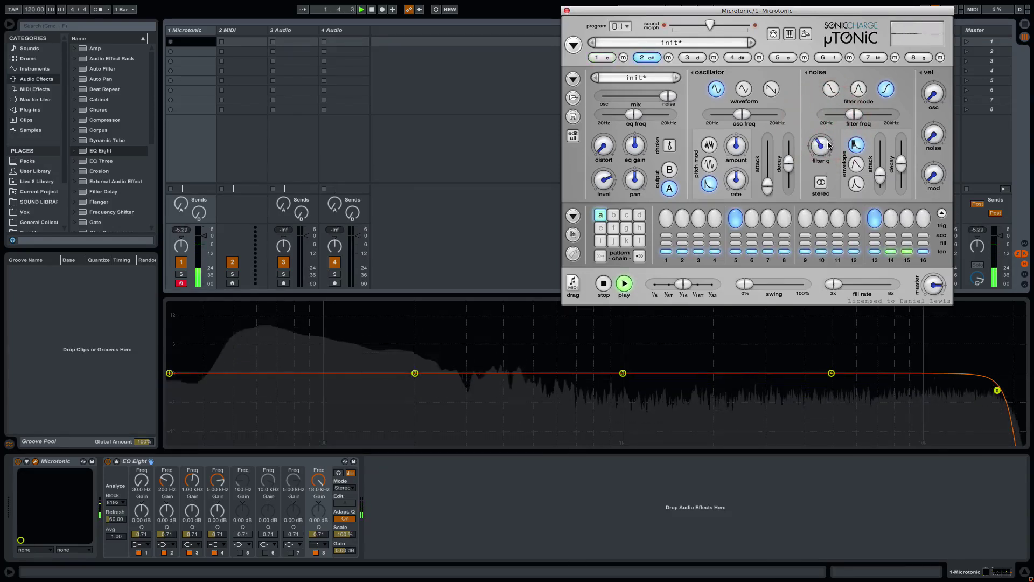
left_click(821, 143)
left_click(853, 115)
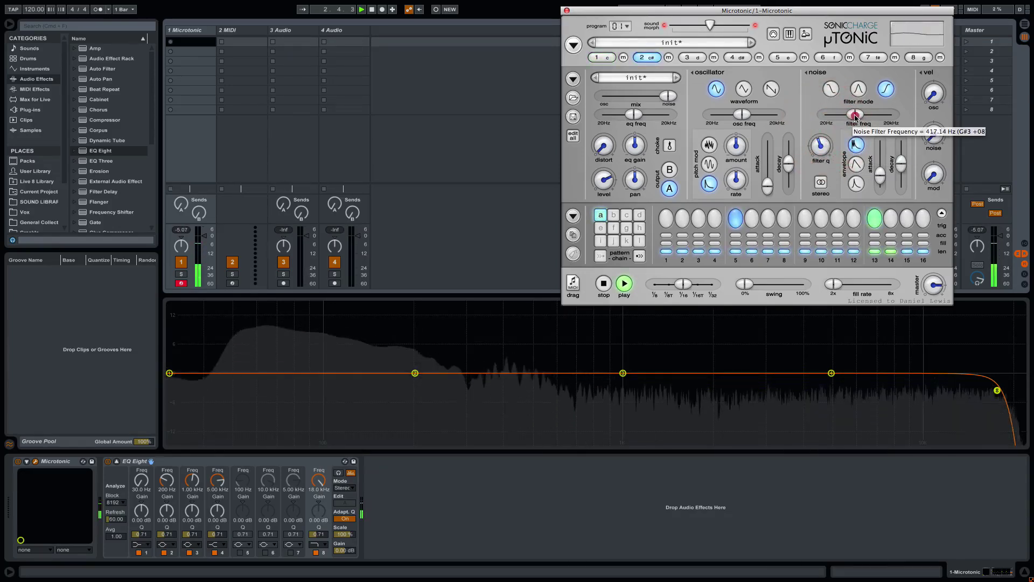
left_click_drag(856, 117, 857, 117)
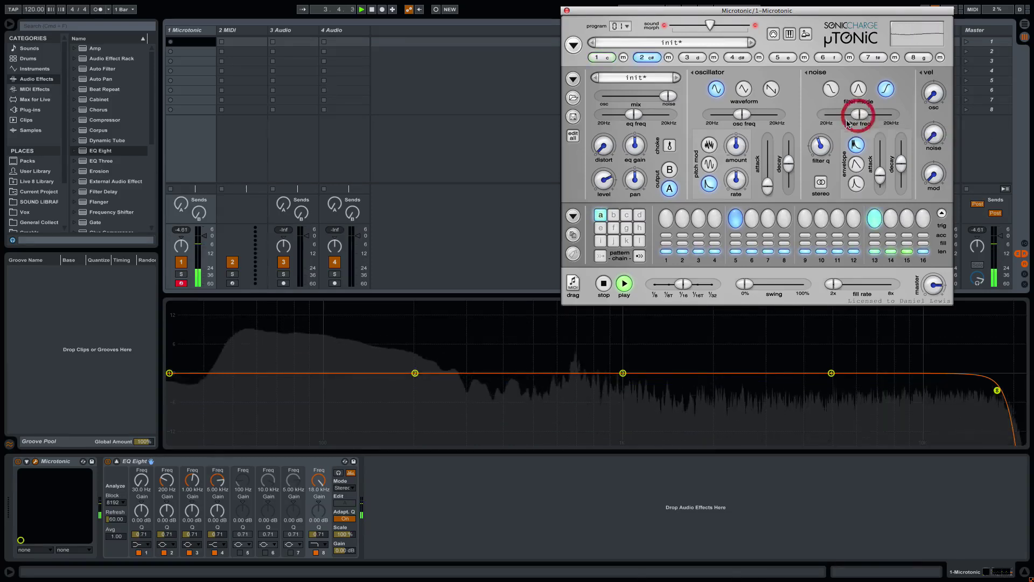
left_click(827, 154)
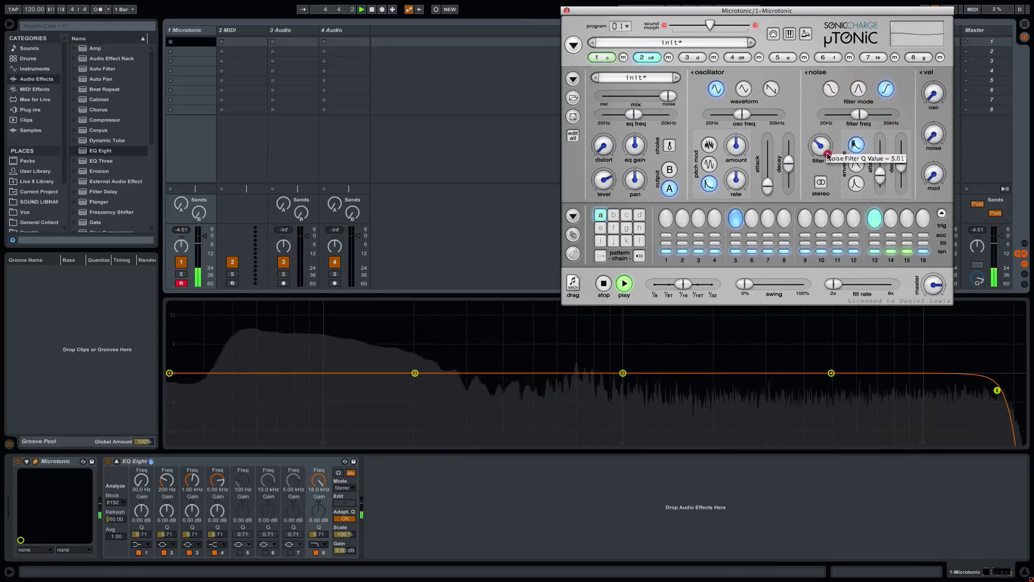
left_click(857, 114)
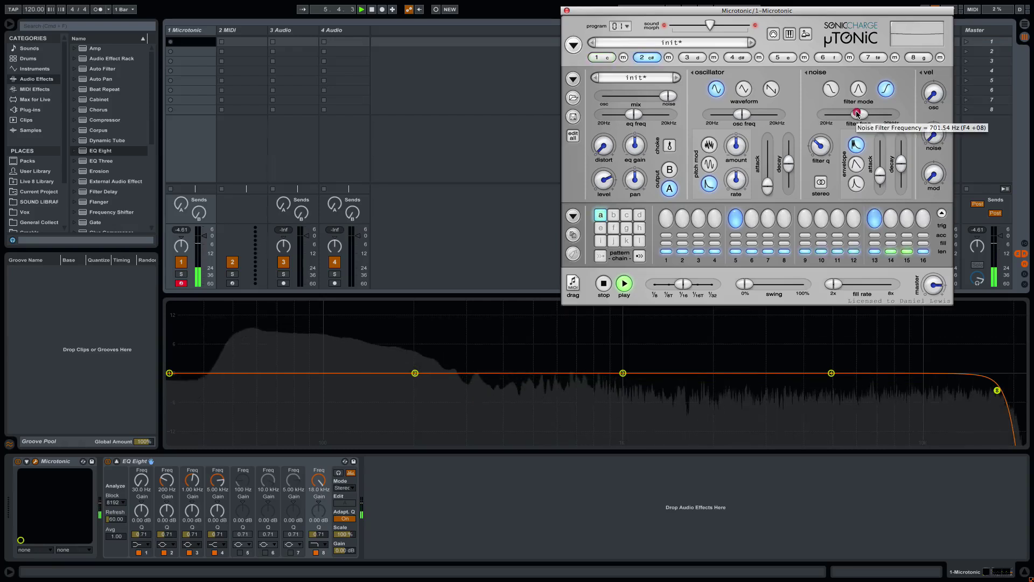
left_click_drag(857, 115, 860, 115)
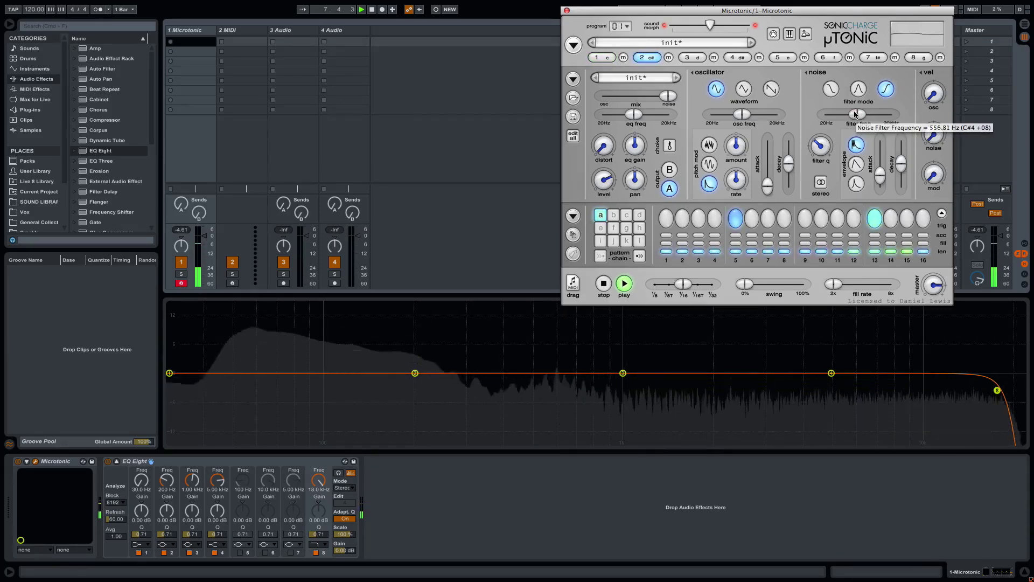
Shorten channel 2's noise decay to about 176.60 ms and reduce its noise filter Q below 4.73.
left_click(900, 161)
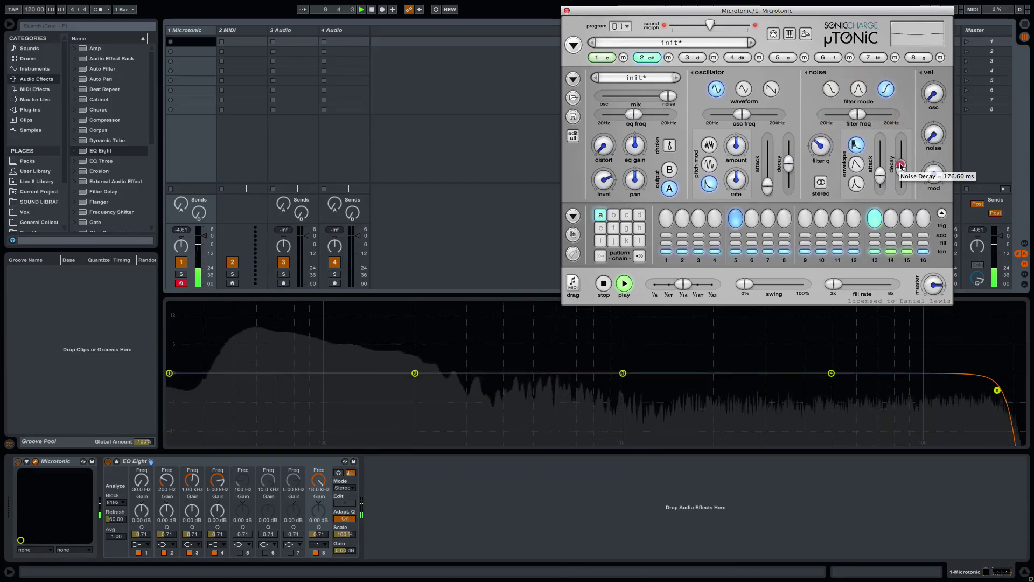
left_click_drag(900, 165, 899, 165)
left_click(824, 155)
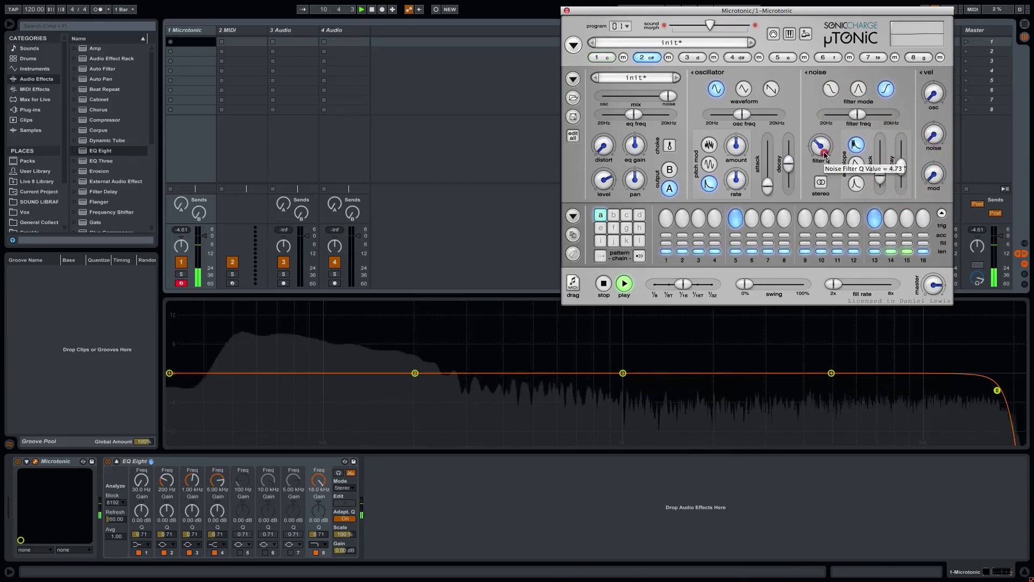
left_click_drag(824, 160, 825, 162)
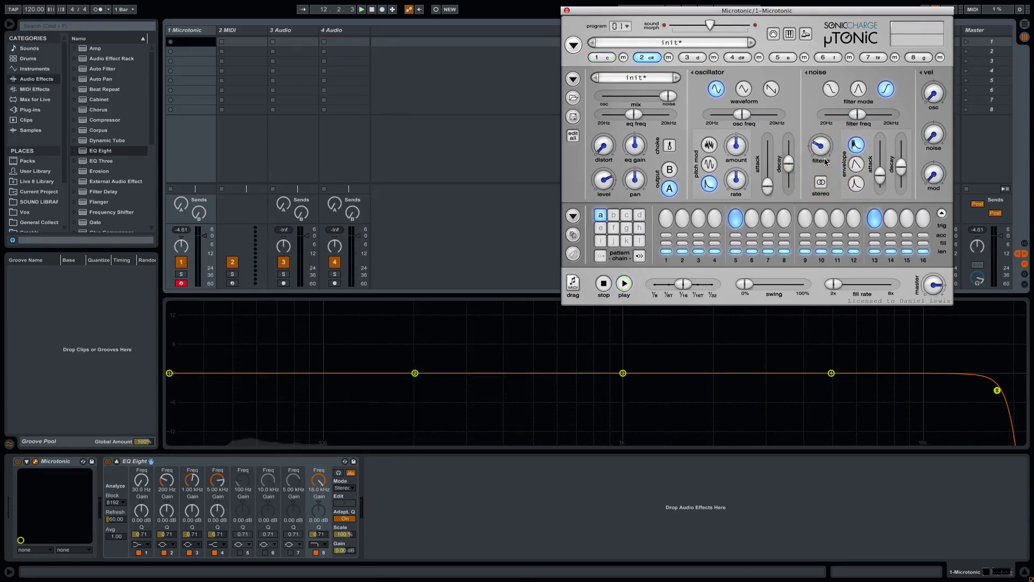
Try stereo noise on channel 2 while playing the pattern and switch it back off.
left_click(819, 183)
key("space")
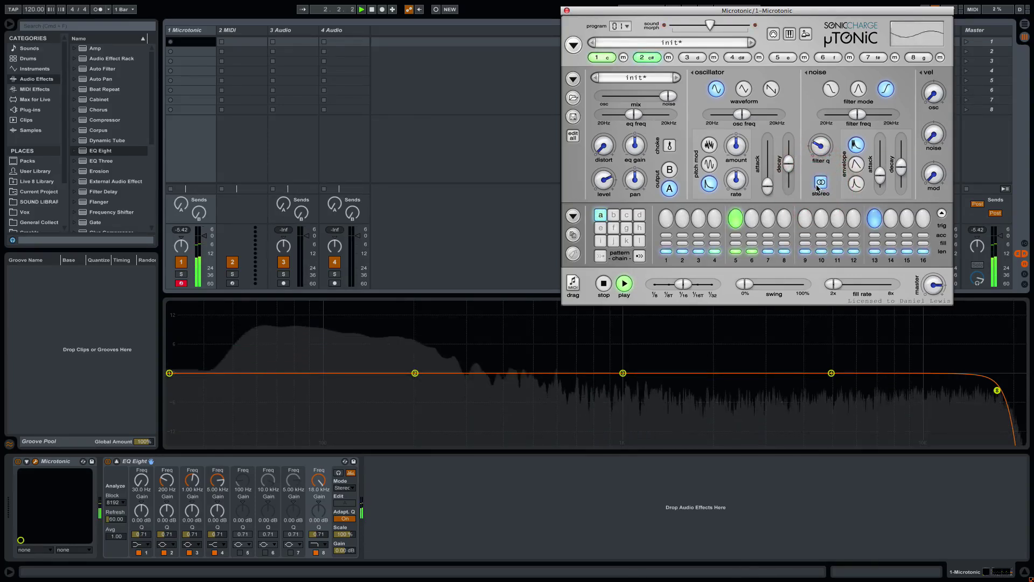
left_click(820, 184)
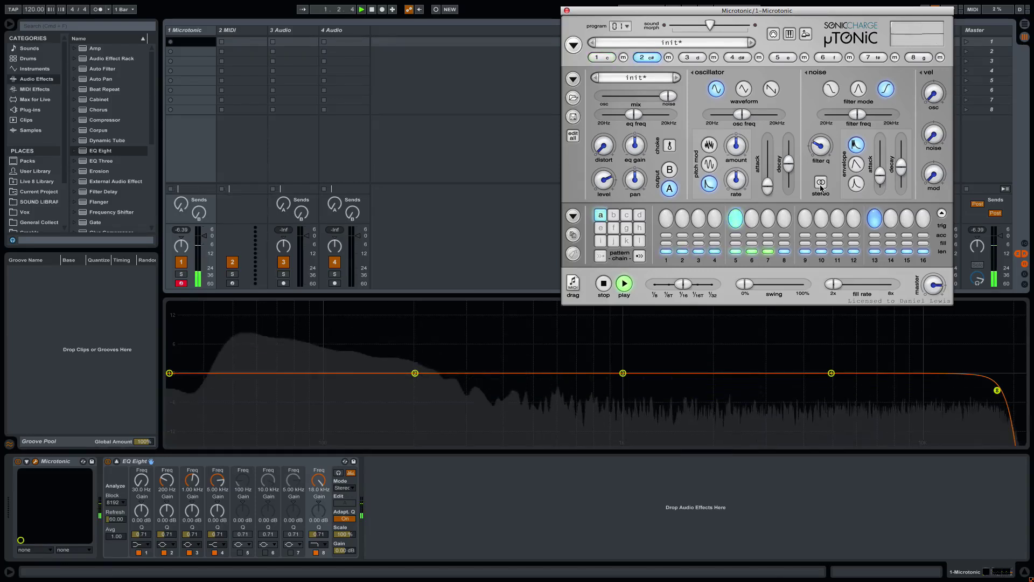
Retune channel 2's noise filter frequency to 787.45 Hz and its noise decay to 246.36 ms while auditioning.
left_click(905, 160)
mouse_move(905, 160)
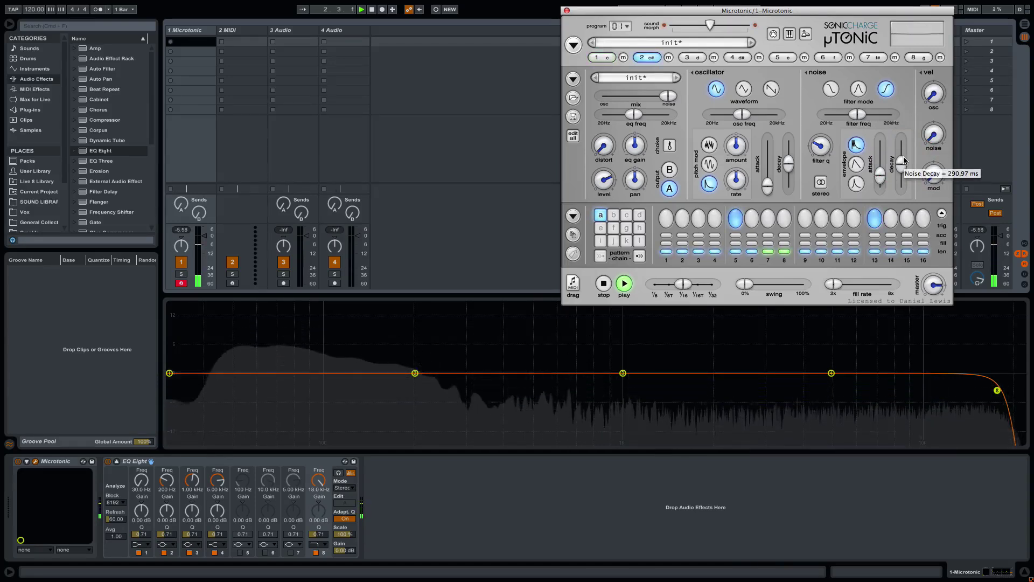
scroll(905, 160, "up", 3)
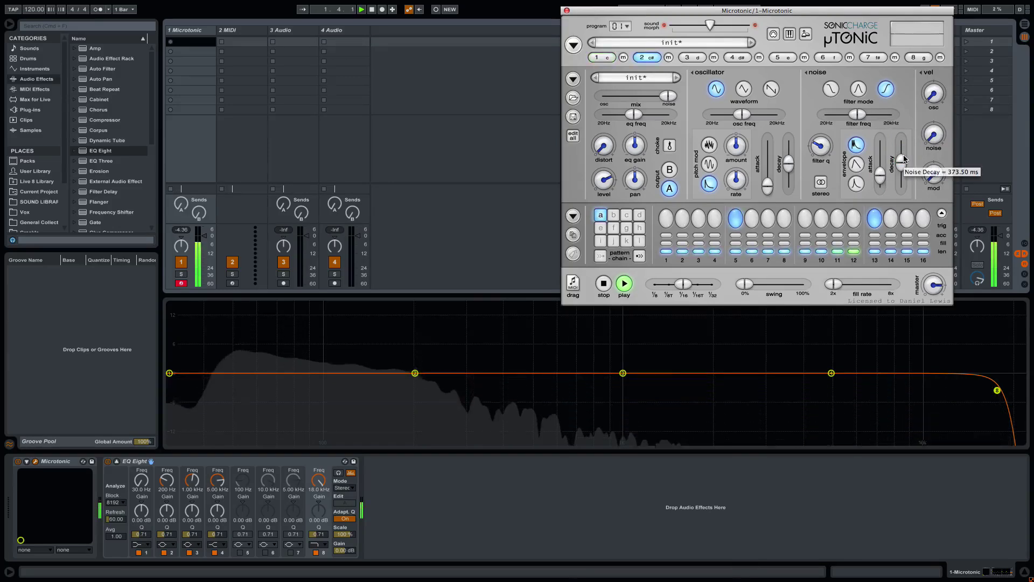
left_click_drag(905, 157, 905, 160)
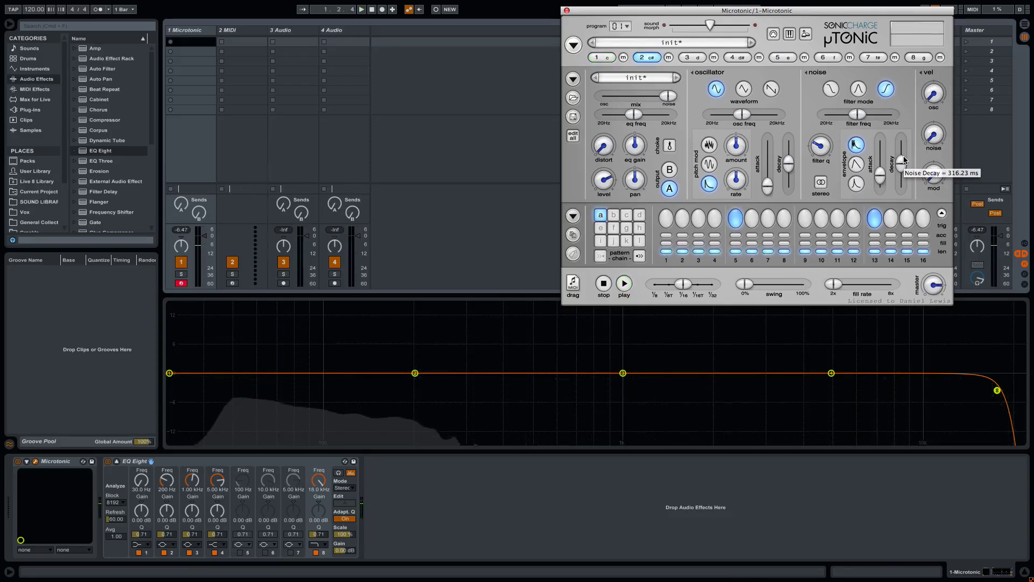
left_click_drag(865, 119, 869, 120)
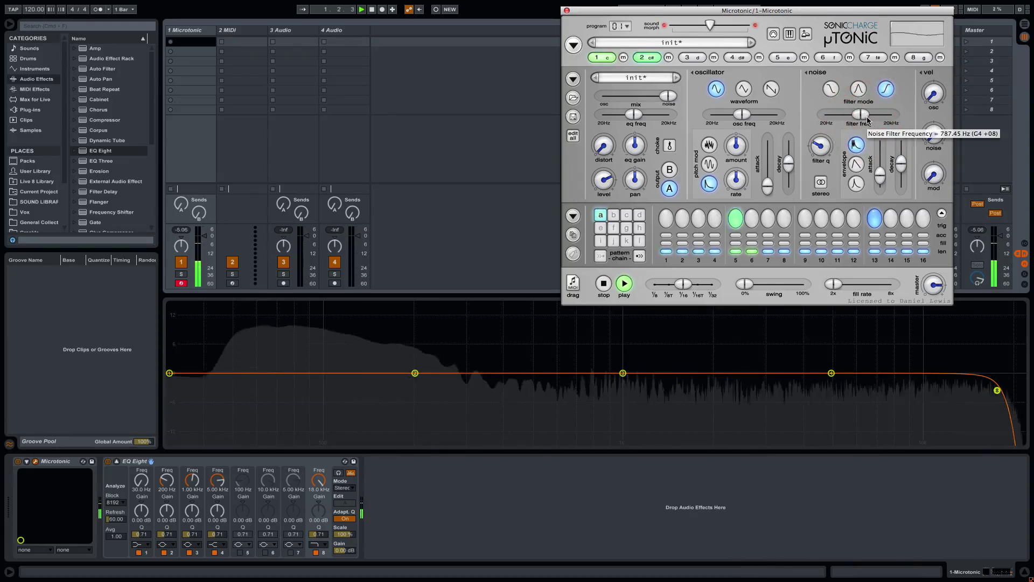
left_click_drag(901, 163, 903, 164)
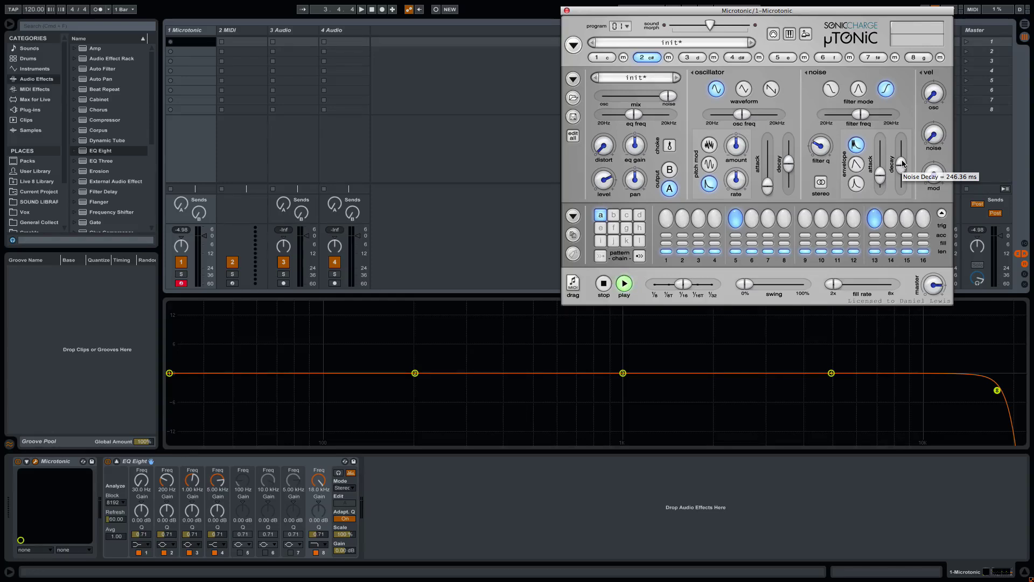
On drum channel 3, move the mix fully to noise and apply a high-pass noise filter with a lowered frequency.
left_click(693, 58)
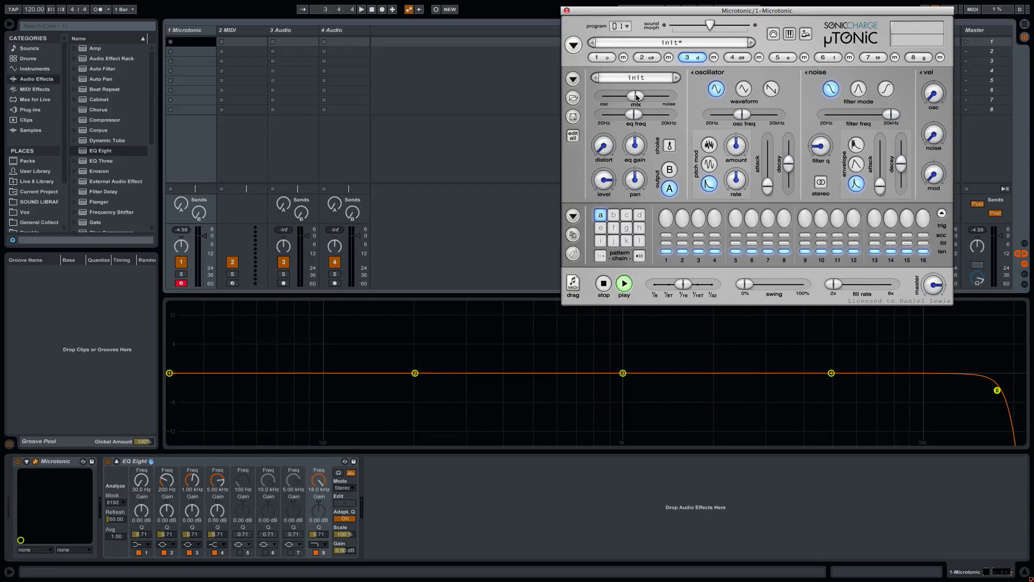
left_click_drag(637, 96, 678, 95)
left_click(884, 91)
left_click_drag(887, 121, 868, 120)
Program channel 3's triggers on all 16 steps and play the pattern.
left_click_drag(664, 225, 864, 231)
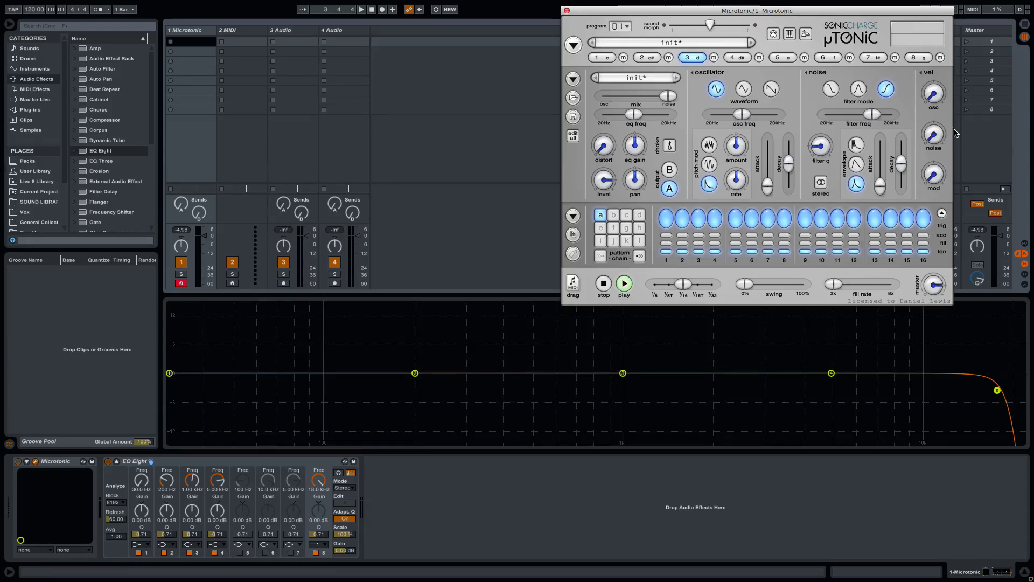
mouse_move(929, 133)
key("space")
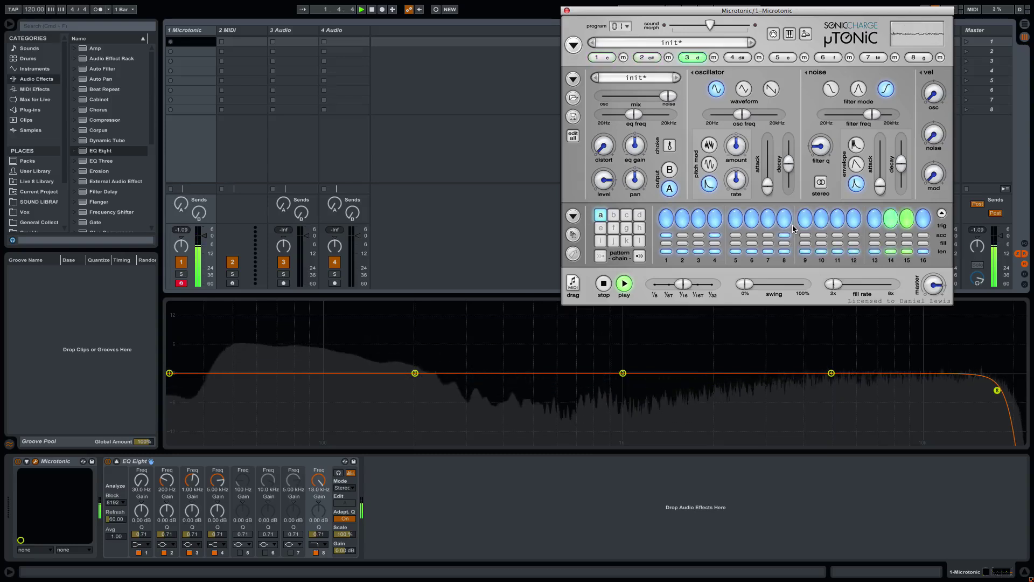
Add accents on steps 11 and 13 of channel 3 and mute channels 1 and 2 during playback.
left_click(838, 235)
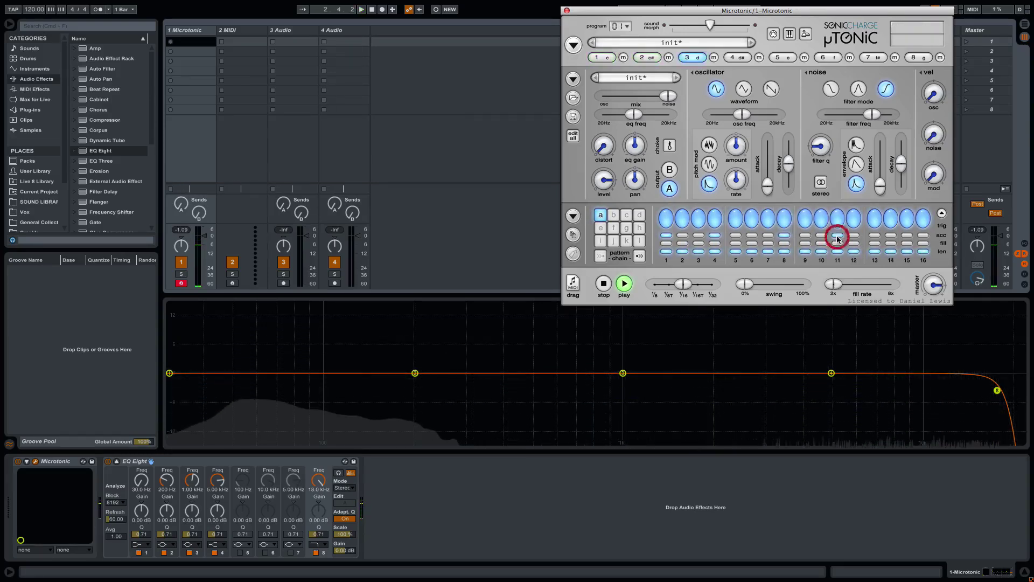
left_click(880, 234)
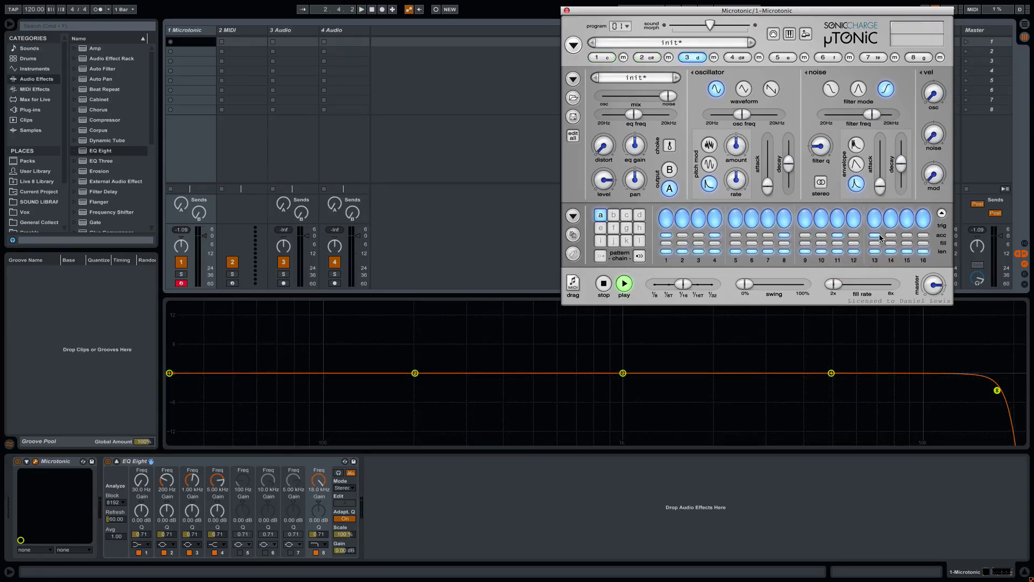
left_click(623, 57)
left_click(669, 57)
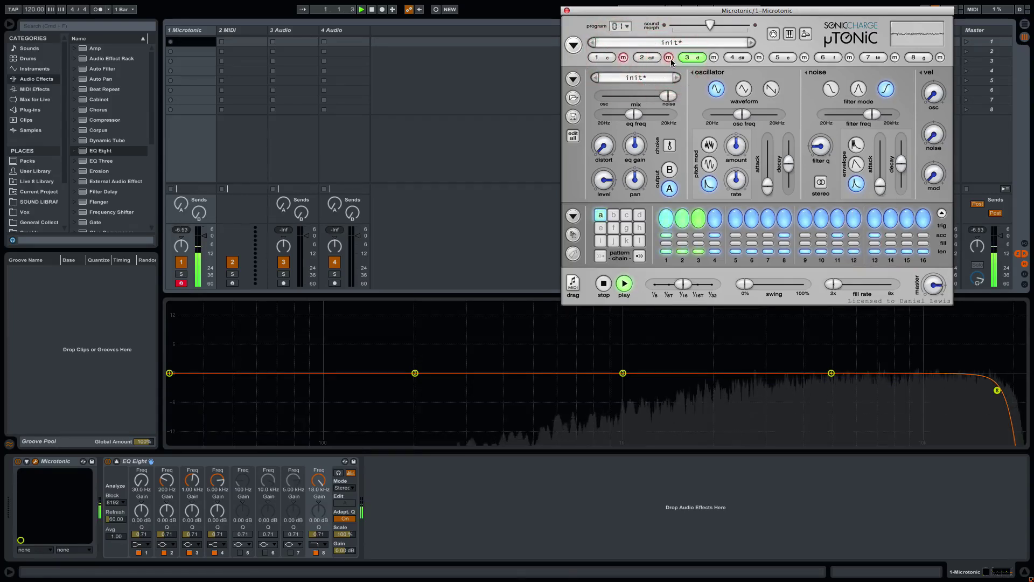
Raise channel 3's level to -3.69 dB, shorten its noise decay and raise its high-pass noise filter frequency slightly.
left_click_drag(610, 189, 610, 196)
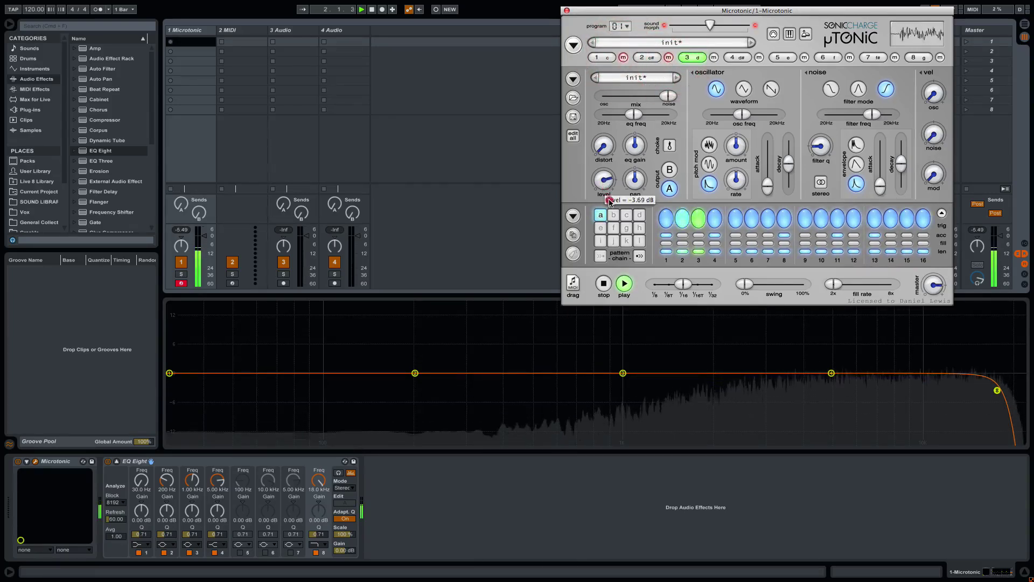
mouse_move(901, 164)
left_mouse_down()
mouse_move(908, 170)
mouse_move(895, 173)
left_mouse_up()
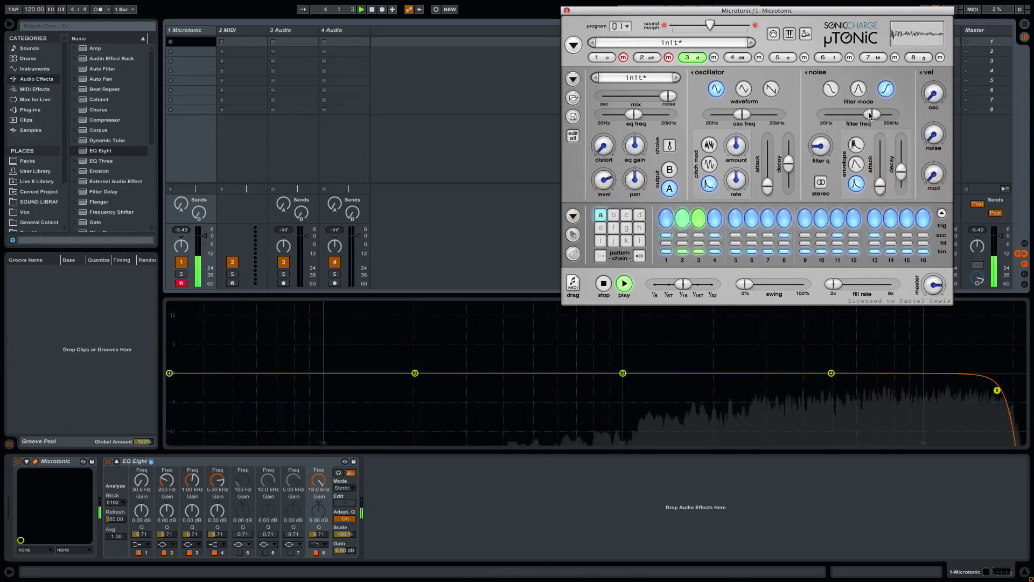
left_click_drag(873, 114, 877, 122)
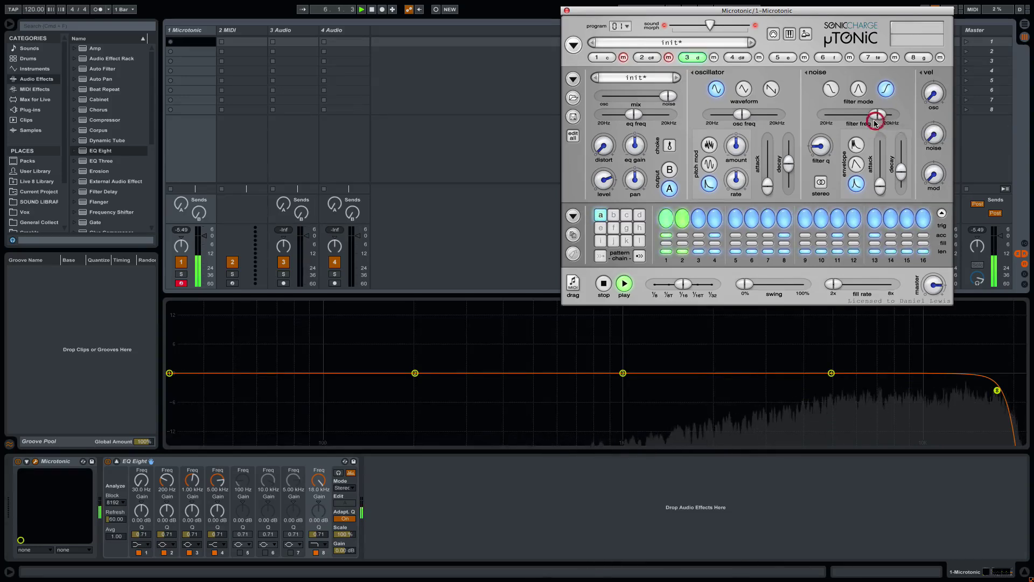
left_click_drag(902, 183, 903, 185)
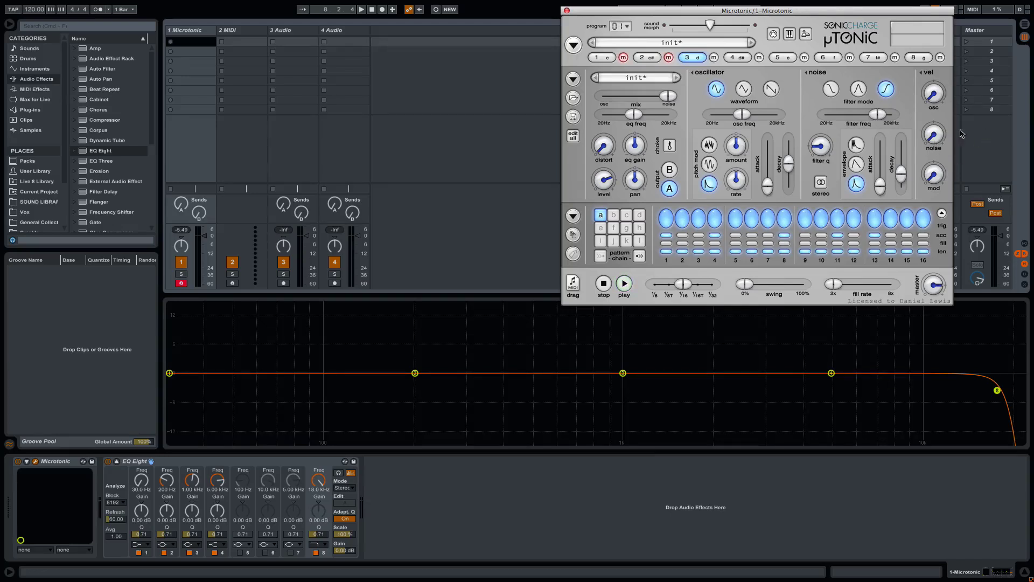
Raise channel 3's noise velocity sensitivity to 100% and play the pattern to audition the accents.
left_click_drag(938, 141, 936, 108)
left_click_drag(933, 141, 933, 142)
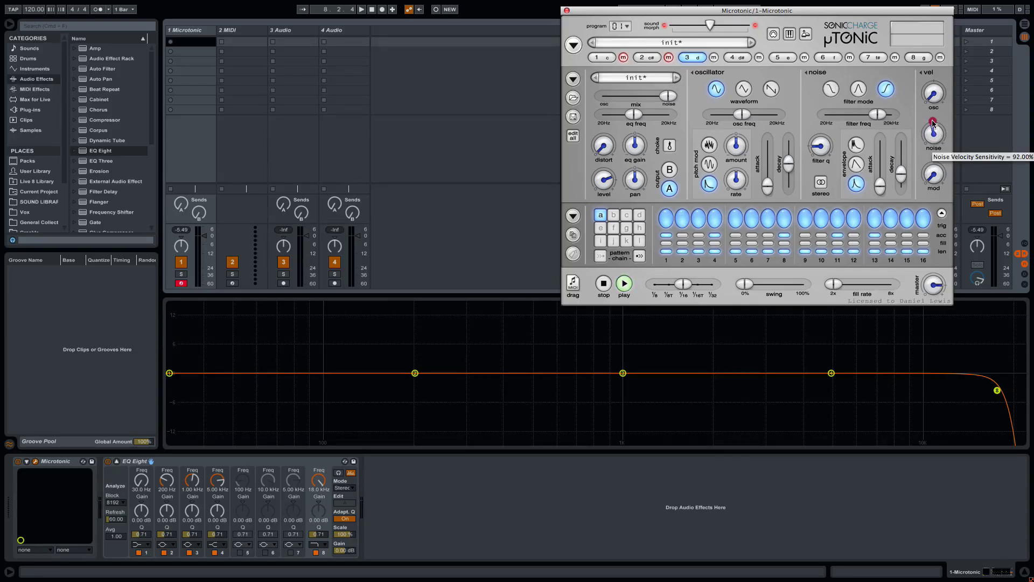
left_click_drag(932, 118, 933, 118)
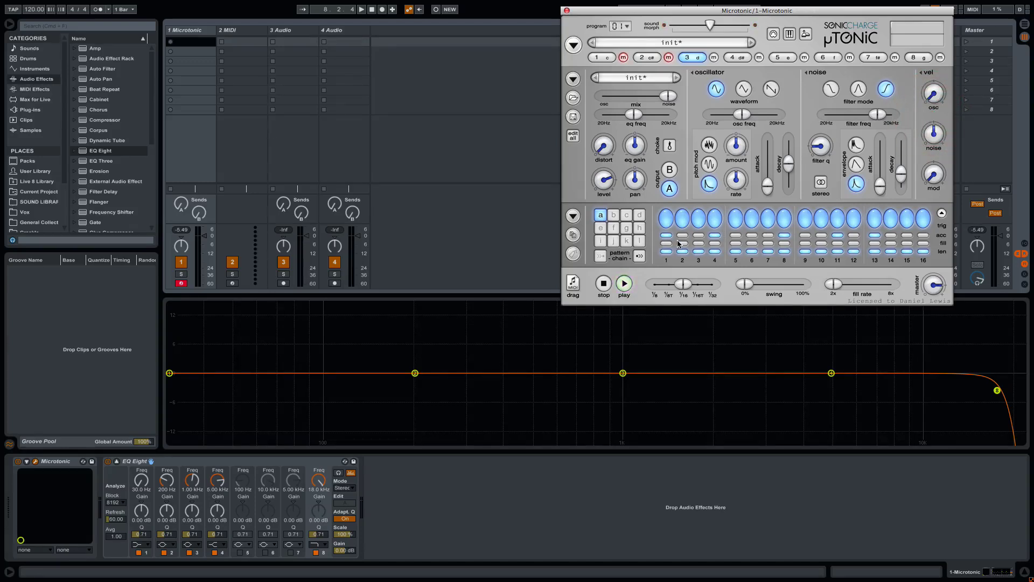
key("space")
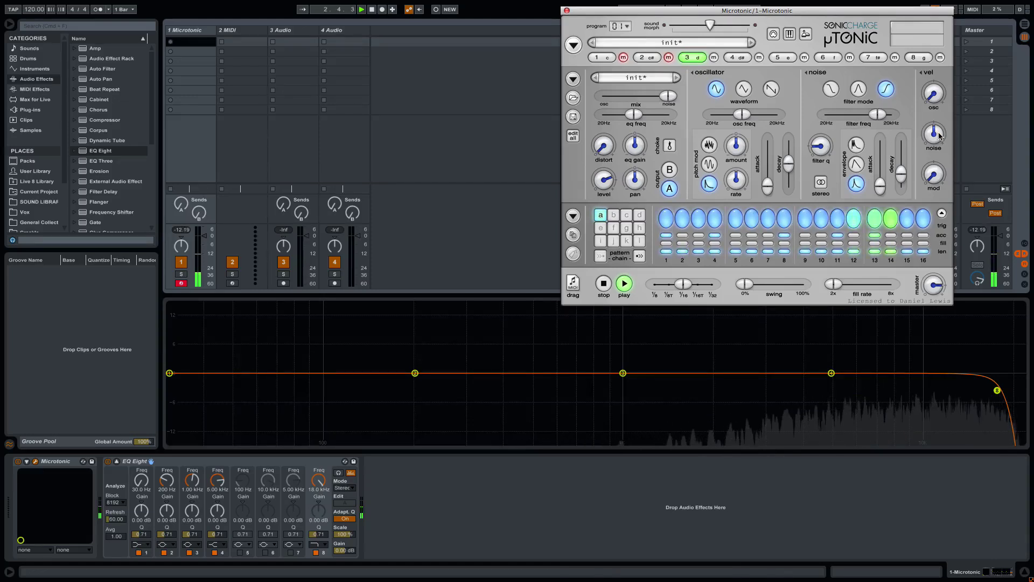
mouse_move(939, 135)
left_mouse_down()
mouse_move(939, 174)
mouse_move(938, 115)
mouse_move(938, 131)
left_mouse_up()
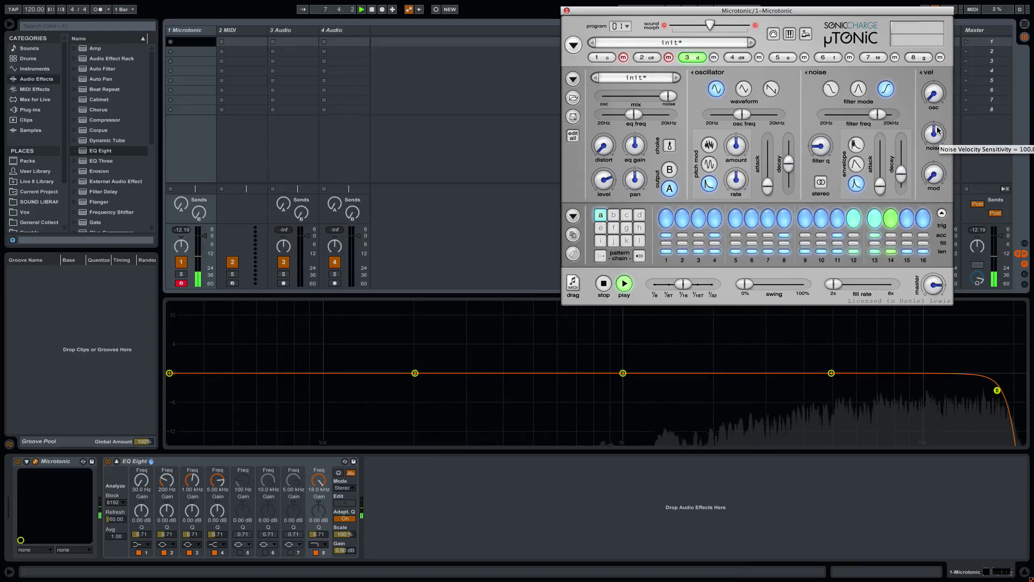
Lengthen channel 3's noise decay slightly, lower its noise filter frequency a little and turn on stereo noise.
left_click(902, 180)
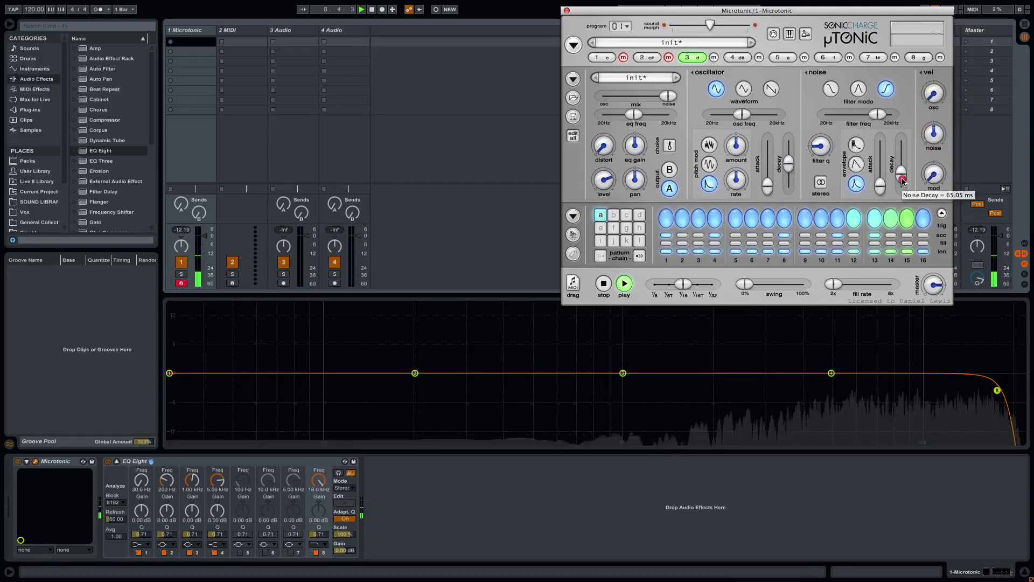
left_click_drag(902, 179, 903, 180)
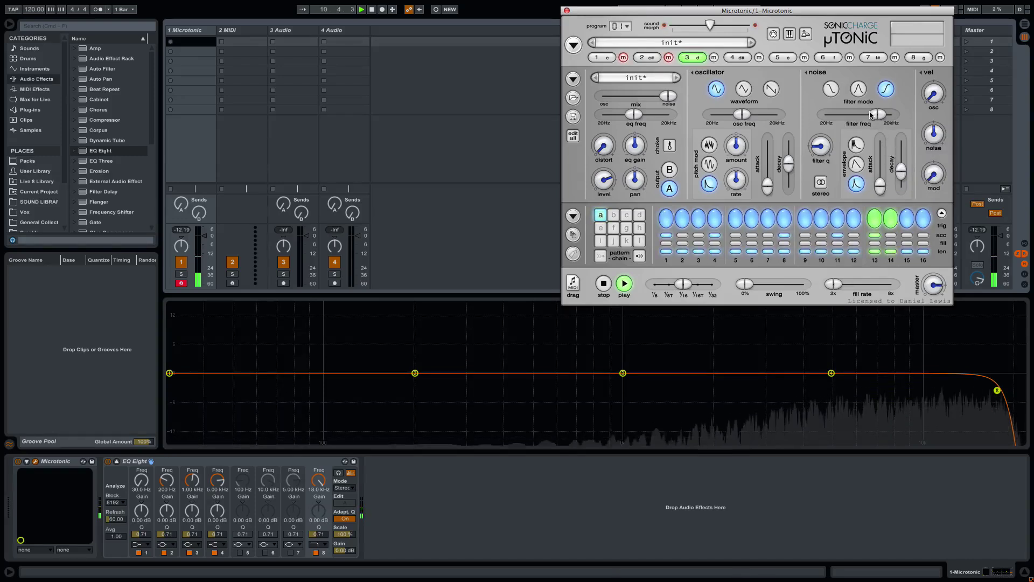
left_click_drag(871, 114, 869, 114)
left_click(821, 184)
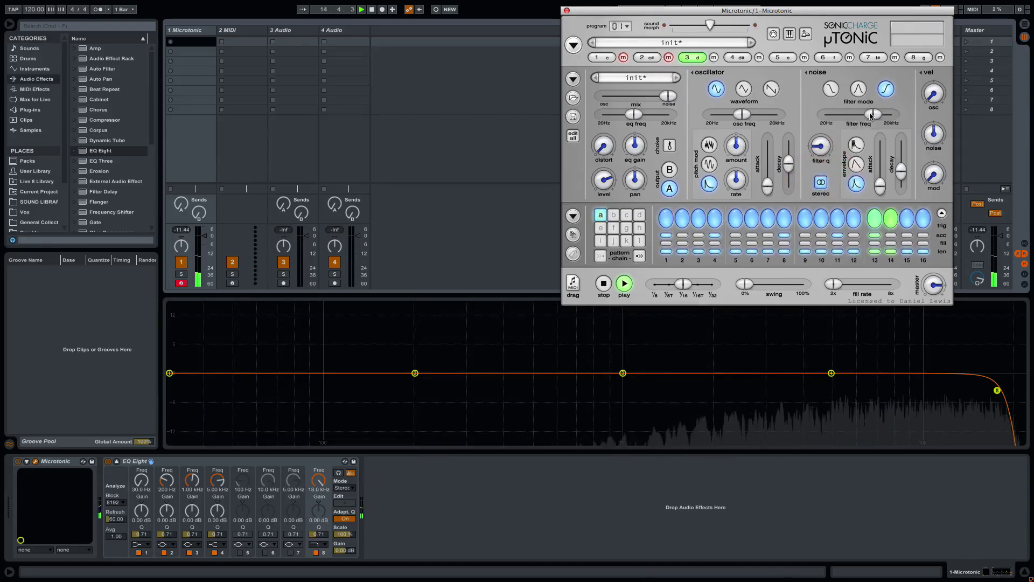
left_click_drag(871, 115, 871, 116)
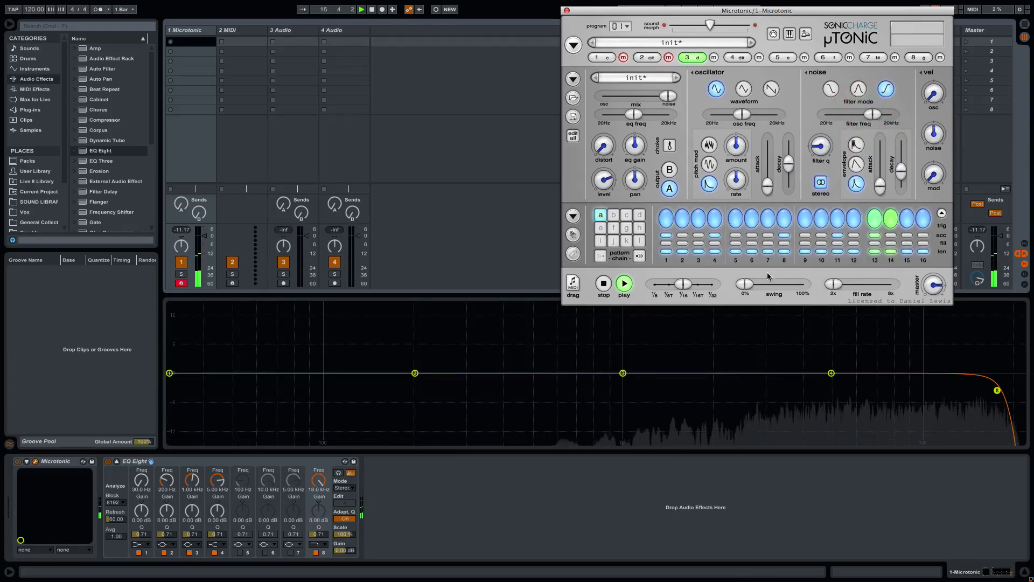
Raise the pattern's swing to about a quarter of its range and unmute channel 1.
left_click_drag(745, 284, 760, 288)
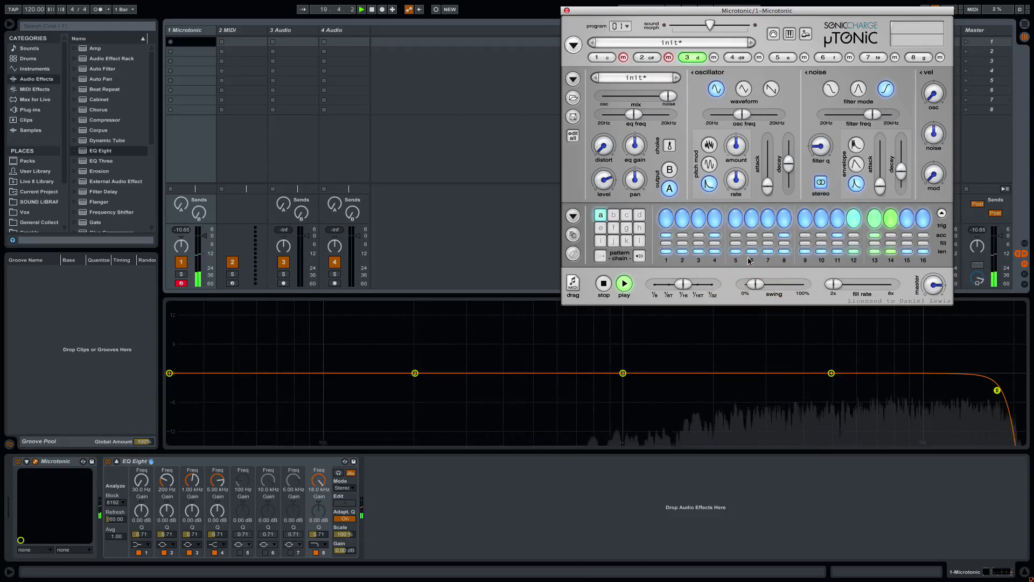
mouse_move(757, 285)
left_mouse_down()
mouse_move(765, 288)
mouse_move(752, 286)
left_mouse_up()
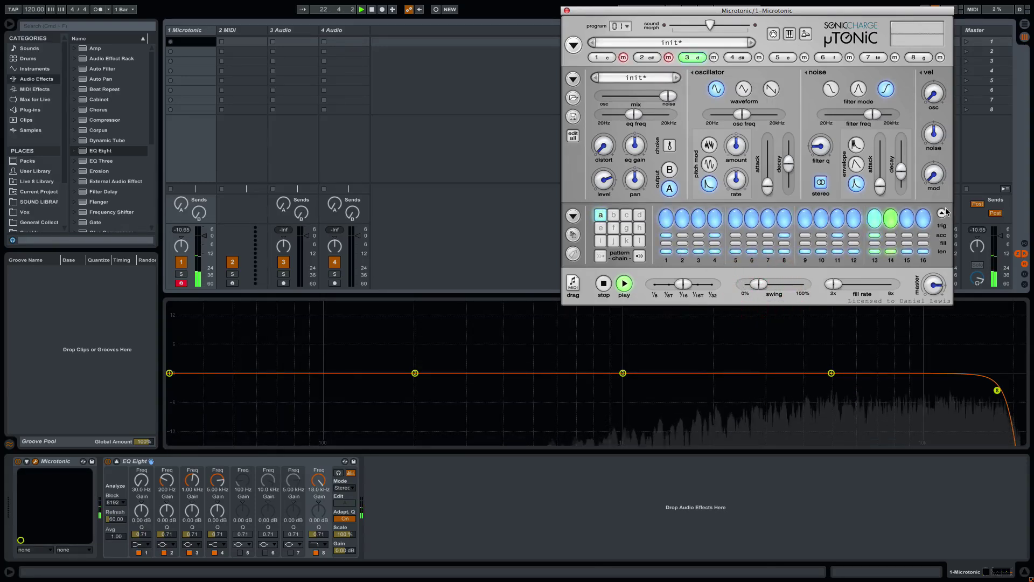
left_click(766, 286)
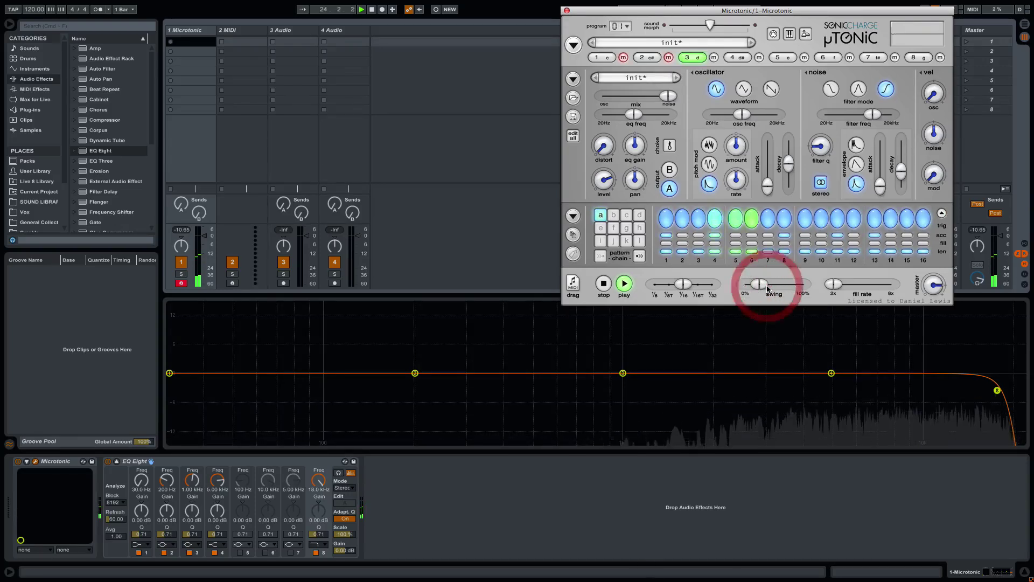
left_click(623, 57)
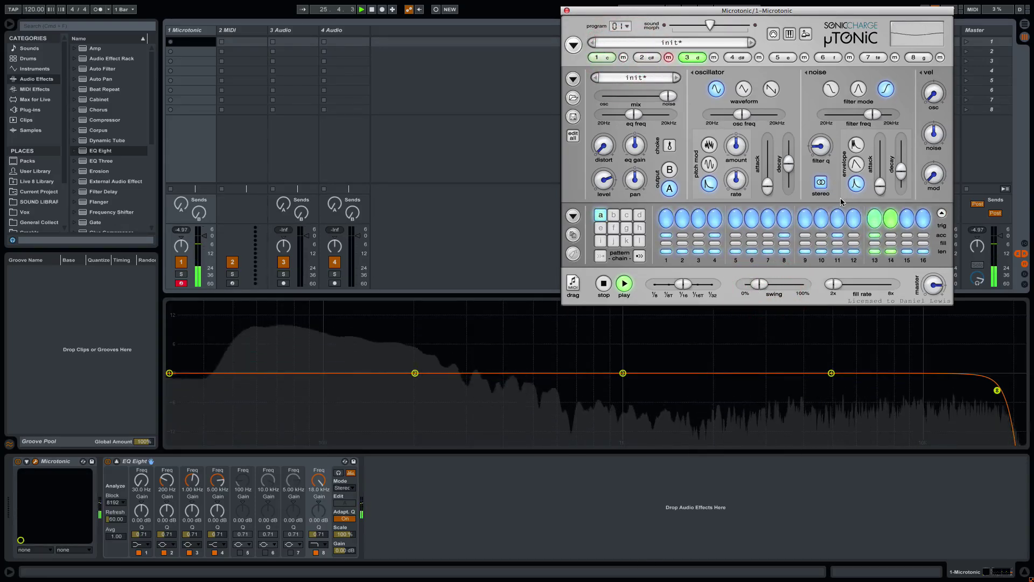
Fine-tune channel 3's level against the kick, raise its noise filter frequency slightly and lower its filter Q.
left_click(610, 185)
left_click_drag(612, 187, 611, 184)
left_click(864, 116)
left_click_drag(864, 115, 867, 113)
left_click(823, 155)
left_click_drag(823, 155, 819, 162)
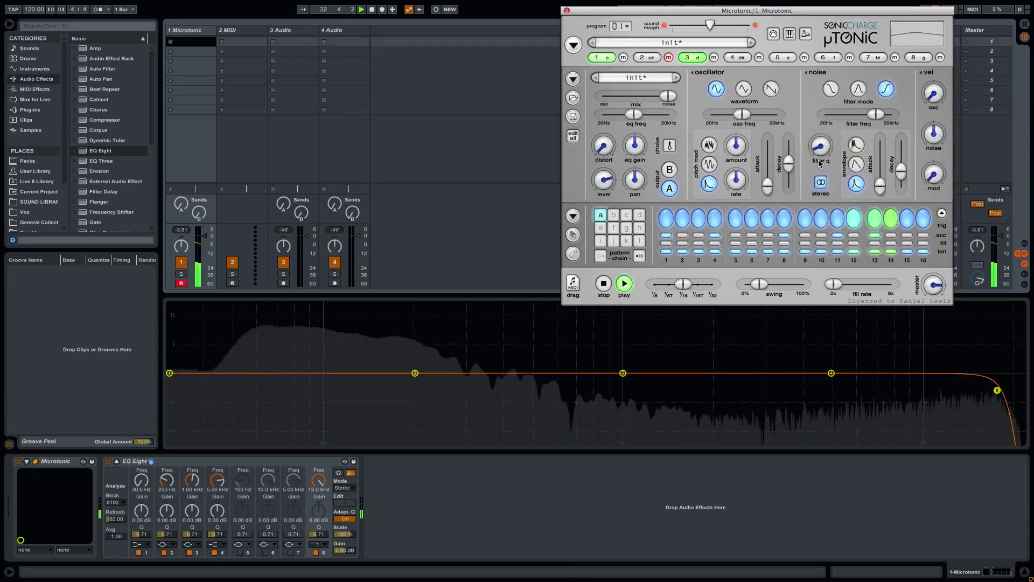
Adjust channel 3's level in the mix and unmute channel 2.
left_click(934, 139)
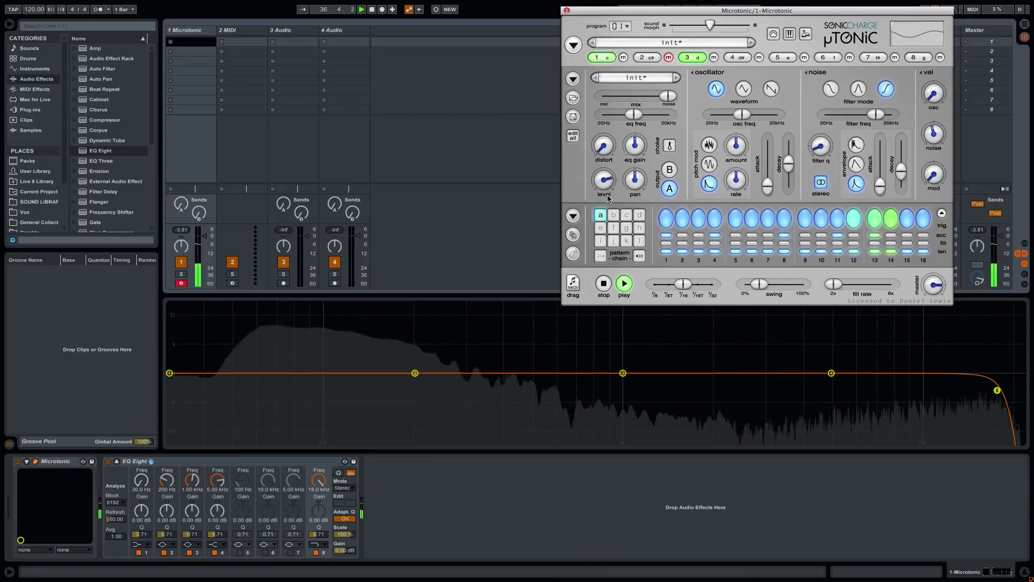
left_click_drag(605, 194, 603, 183)
left_click(669, 56)
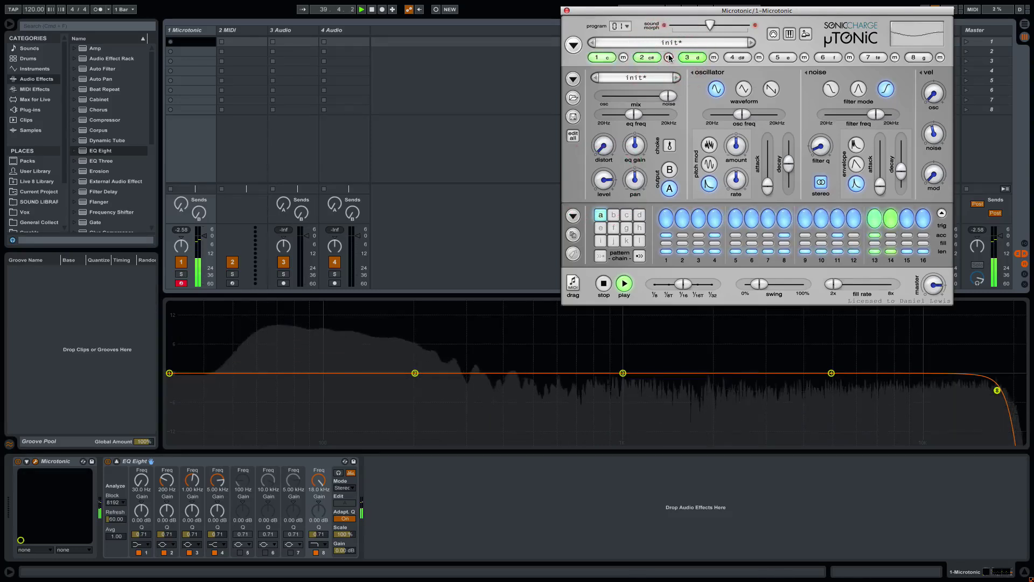
Shorten channel 2's noise decay to 191.93 ms.
left_click(648, 61)
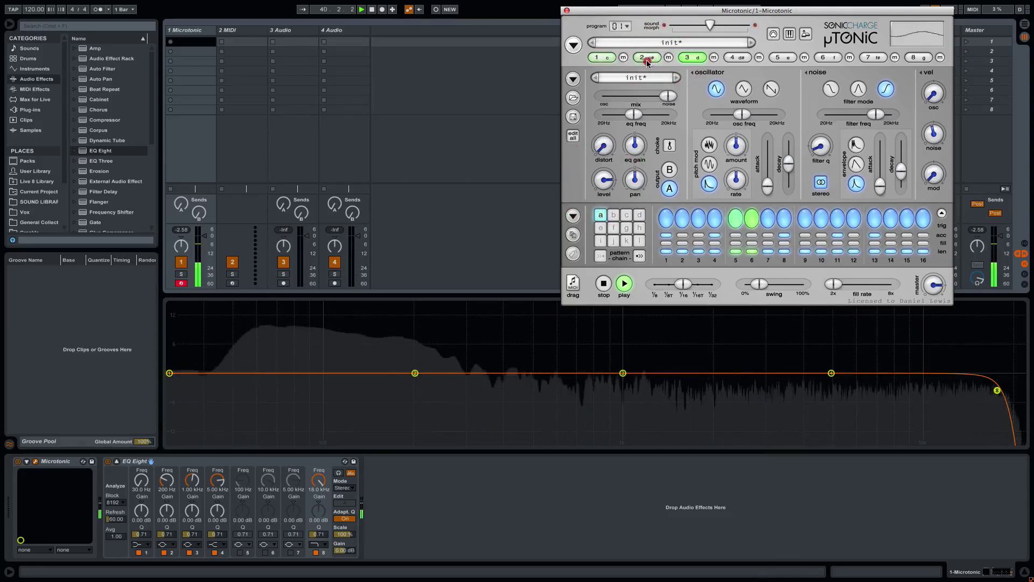
left_click(905, 163)
left_click_drag(907, 164, 907, 165)
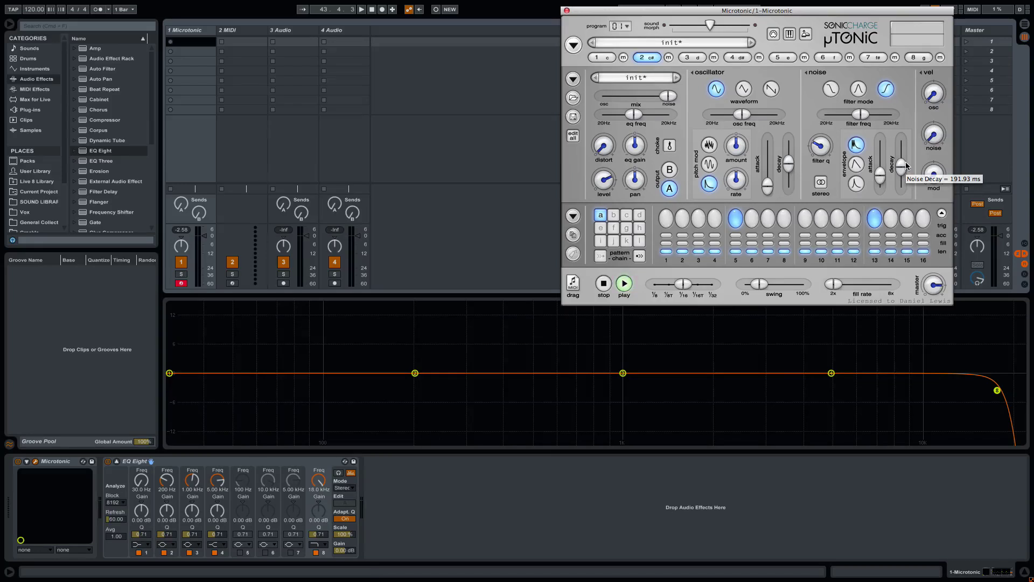
On drum channel 4, shift the mix partly toward the oscillator and start playing the pattern.
left_click(697, 58)
left_click(741, 58)
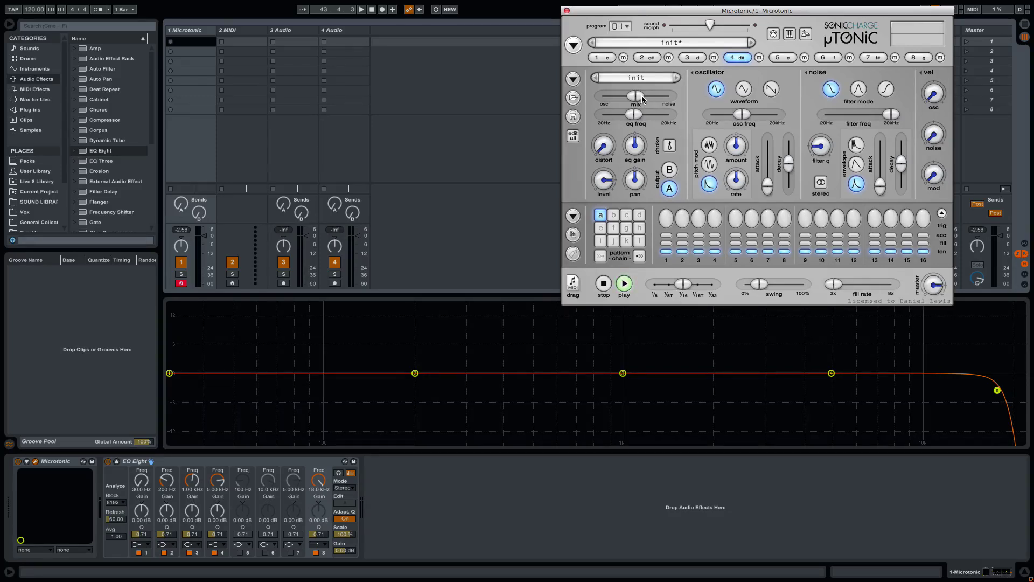
mouse_move(643, 97)
key("space")
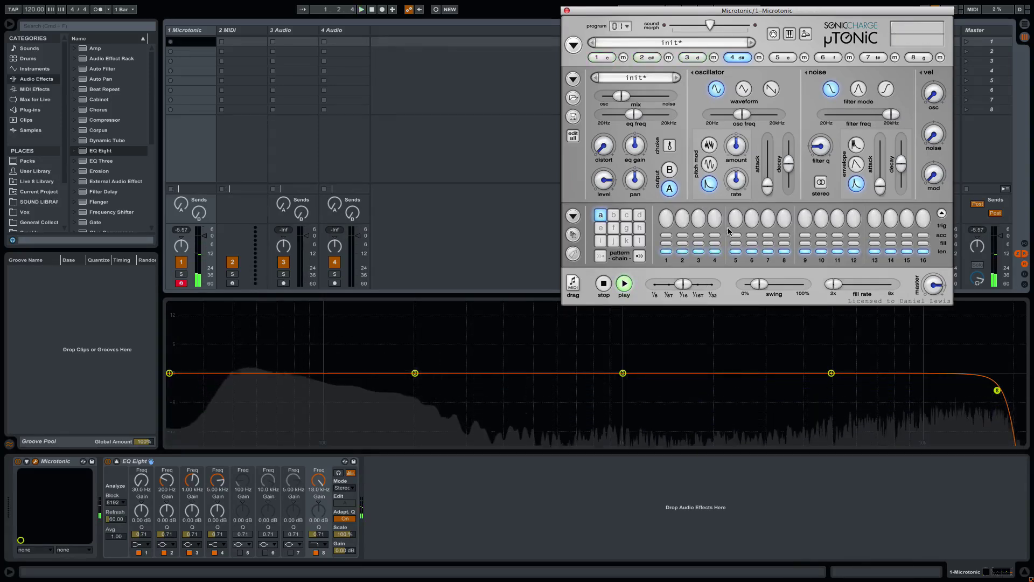
Program channel 4's triggers on steps 3, 8 and 15 while auditioning, trying step 12 and removing it.
left_click(700, 218)
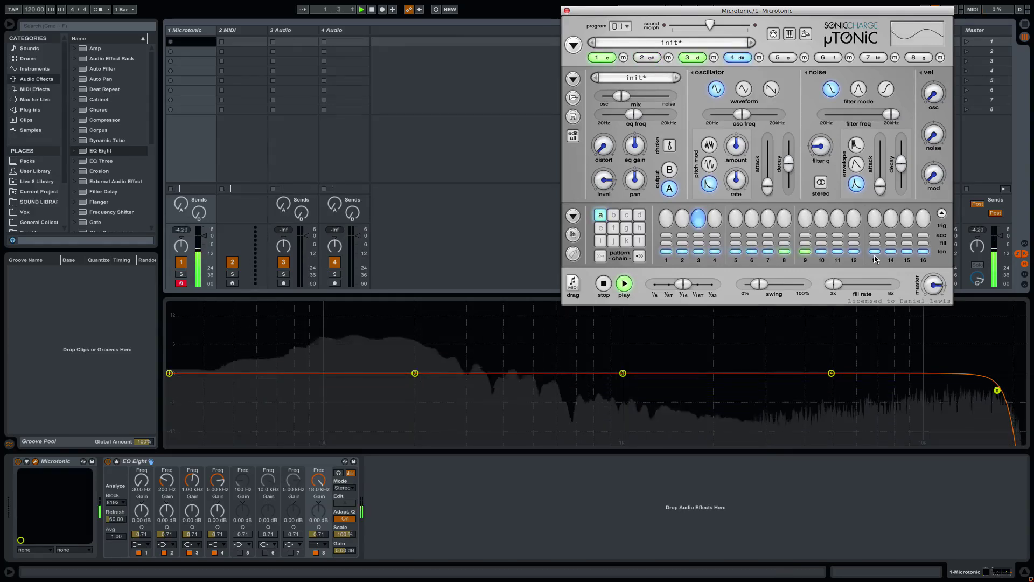
left_click(783, 218)
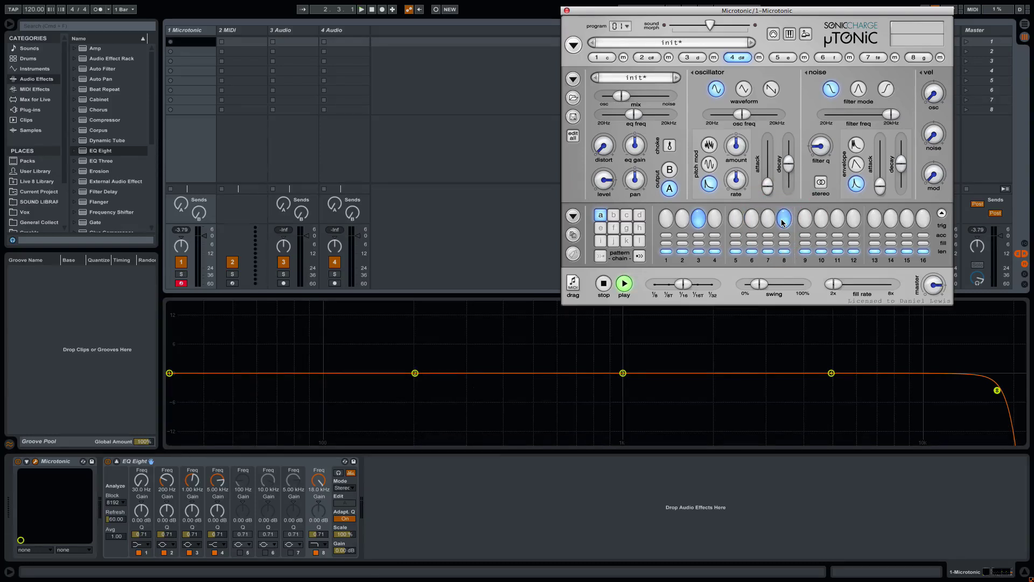
key("space")
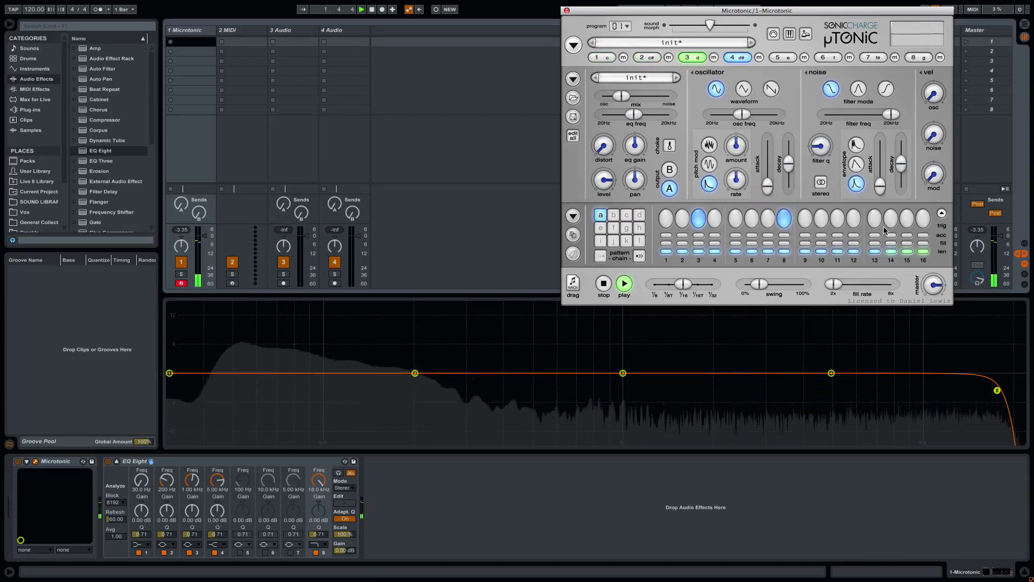
left_click(853, 219)
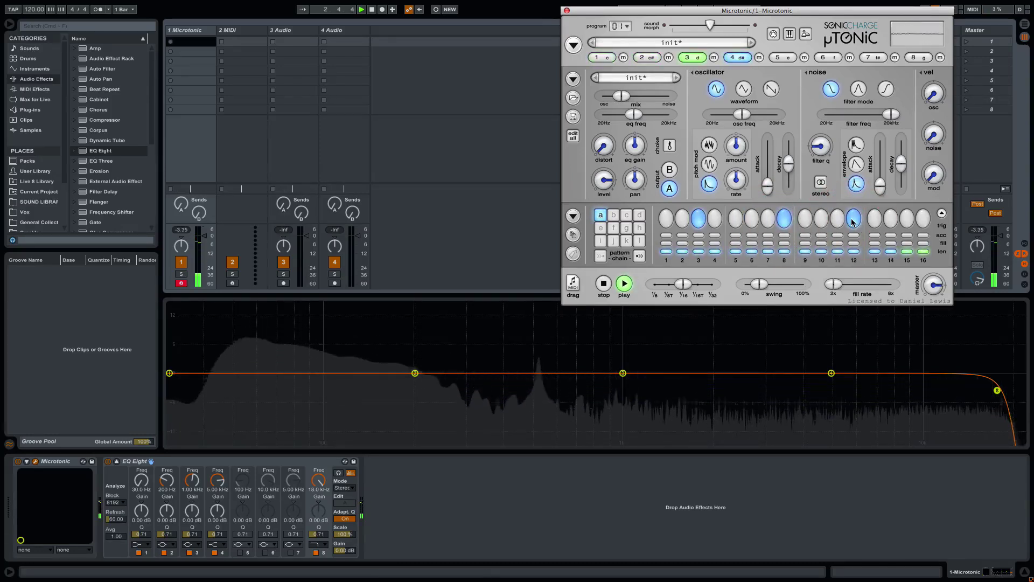
left_click(853, 220)
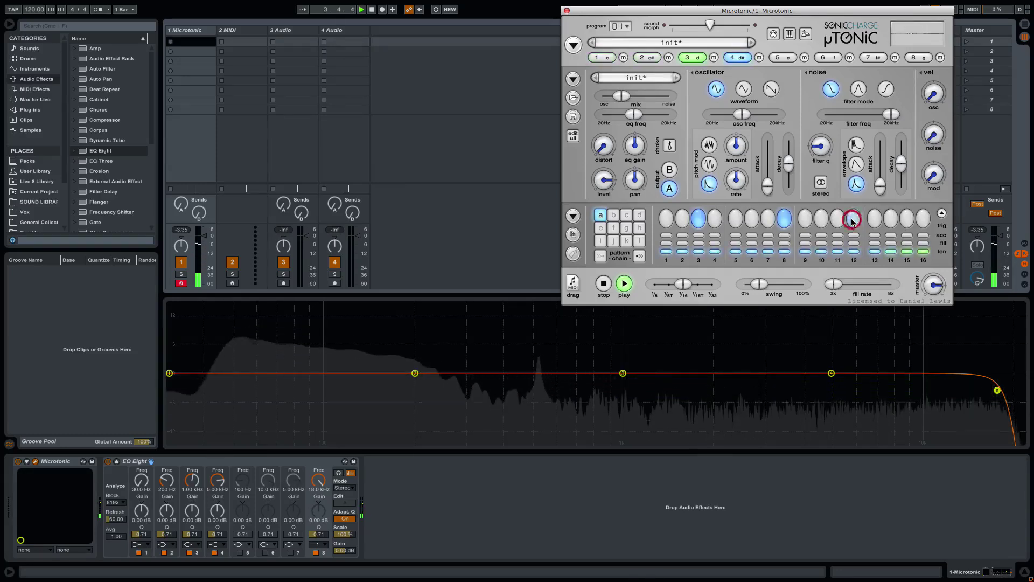
left_click(907, 219)
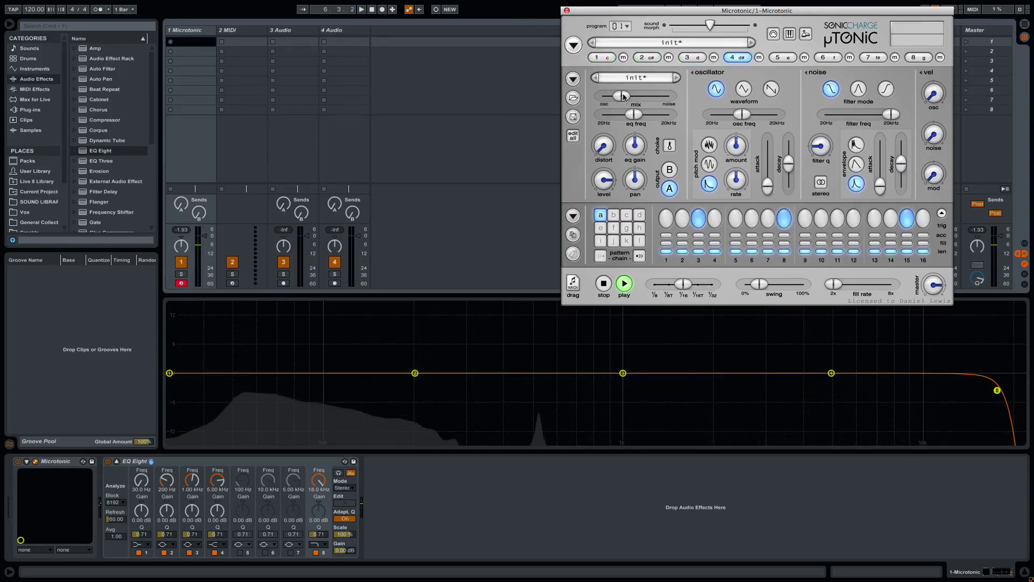
Move channel 4's mix fully to the oscillator, lower its oscillator frequency to 174.61 Hz and play the pattern.
left_click_drag(621, 95, 601, 96)
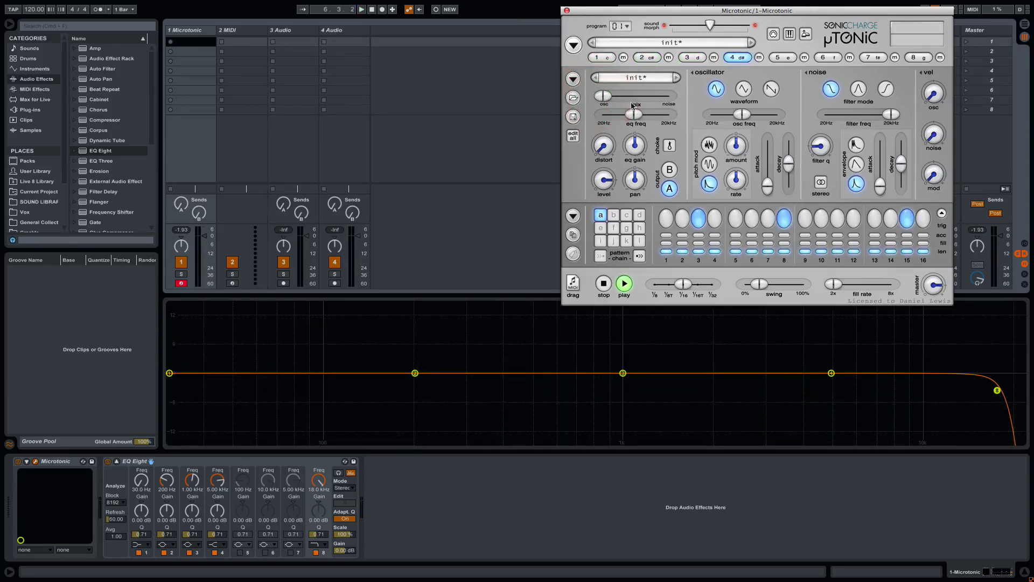
left_click_drag(747, 116, 737, 116)
key("space")
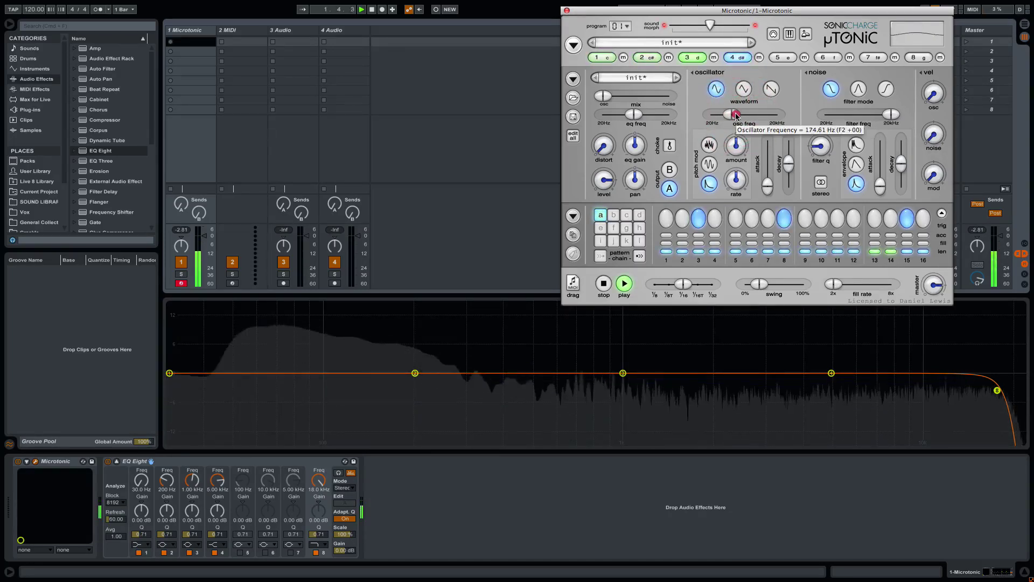
left_click(735, 116)
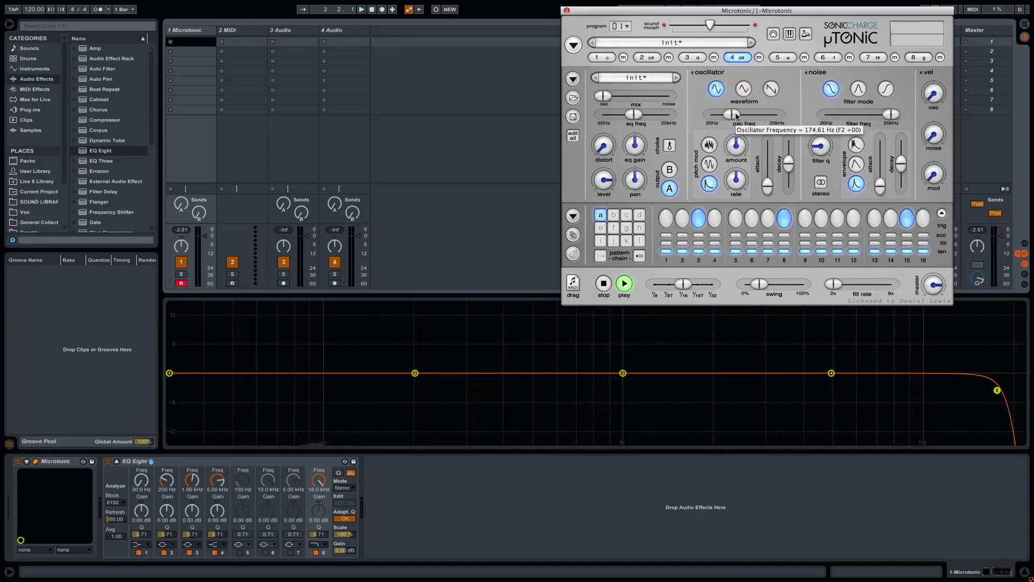
Readjust channel 4's oscillator decay by ear while the pattern plays.
left_click(788, 161)
key("space")
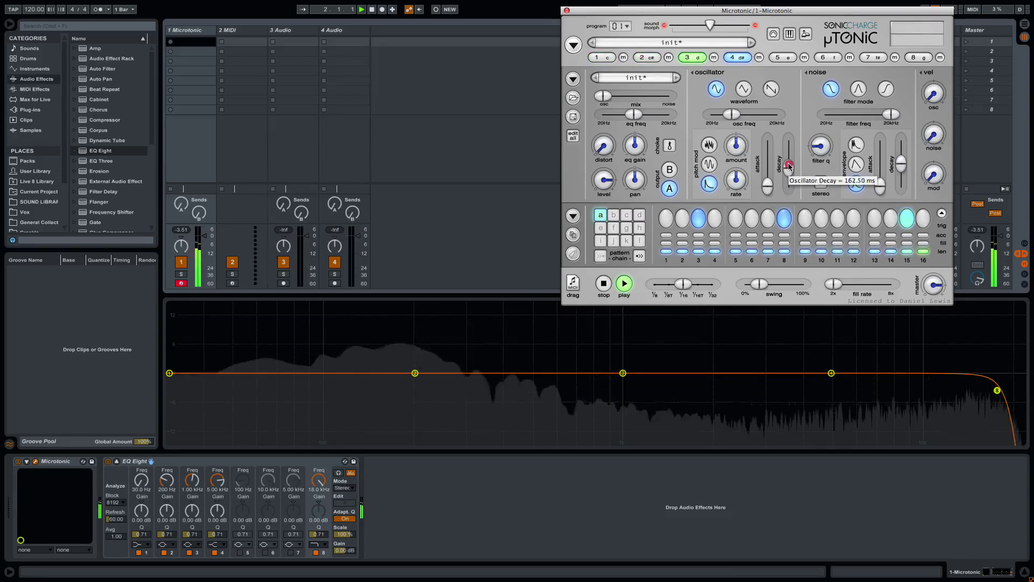
left_click_drag(788, 166, 790, 159)
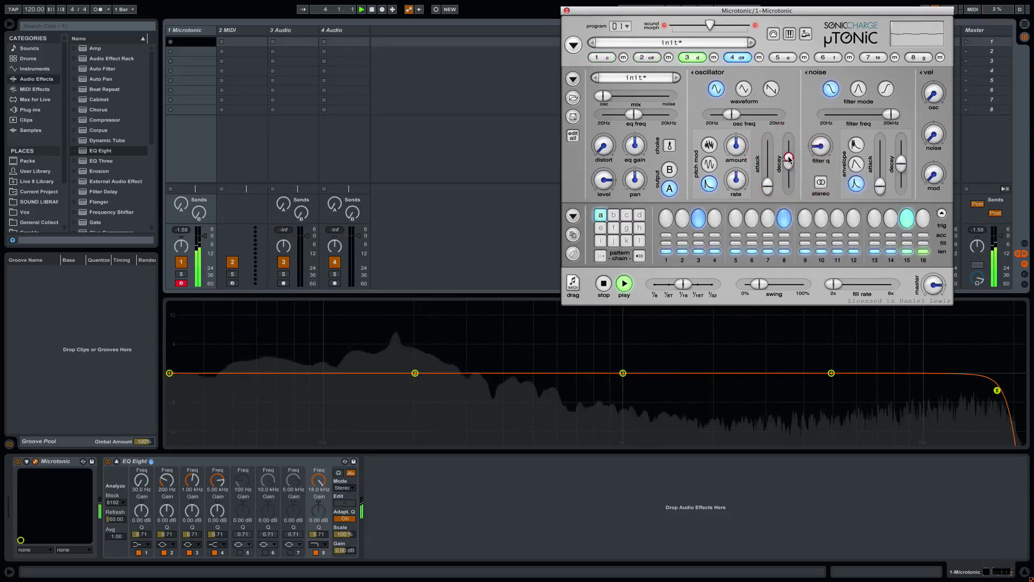
Lower channel 4's oscillator frequency to 92.50 Hz (F#1) while listening, and stop playback.
left_click(737, 115)
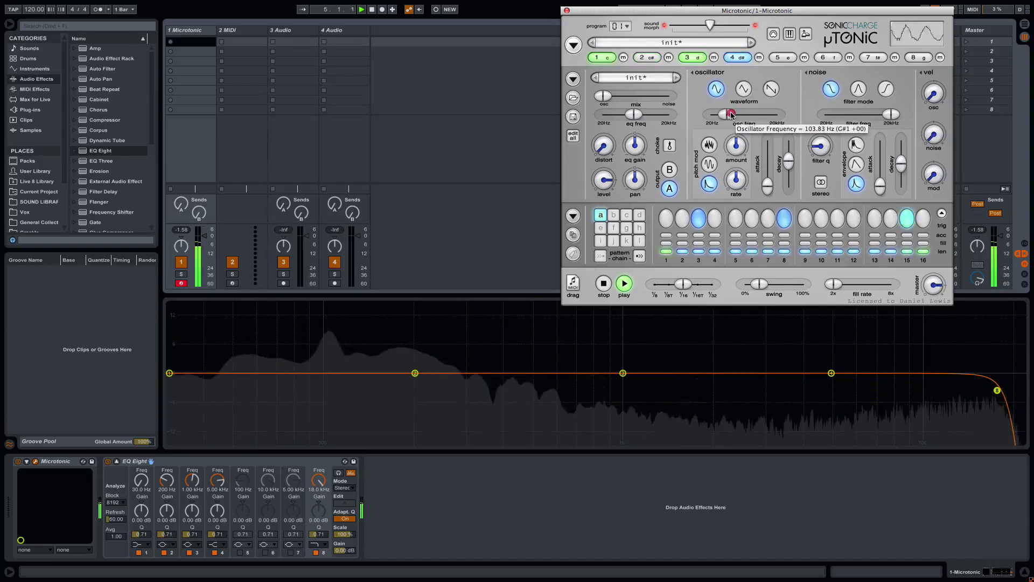
left_click_drag(731, 115, 731, 115)
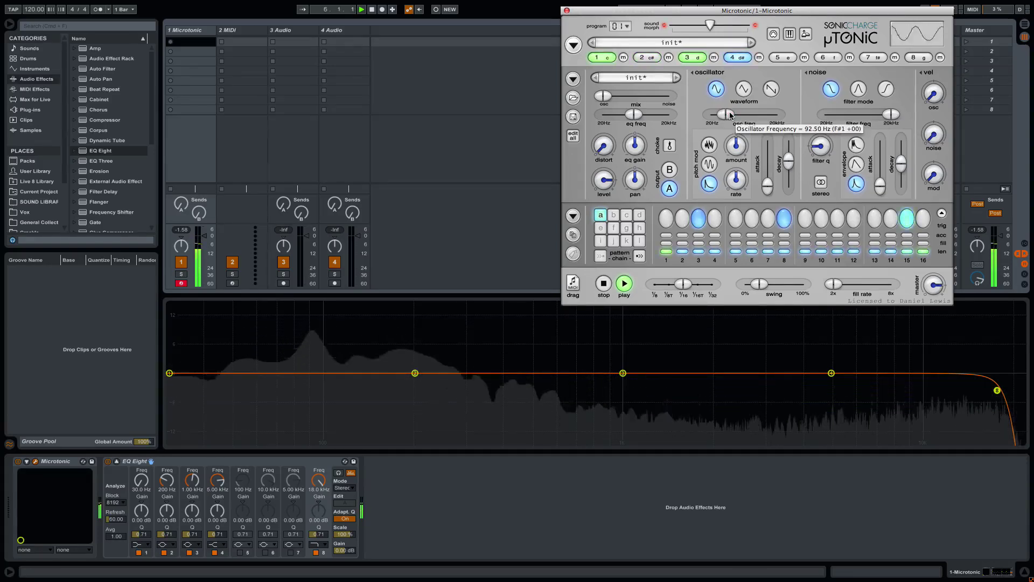
left_click(731, 115)
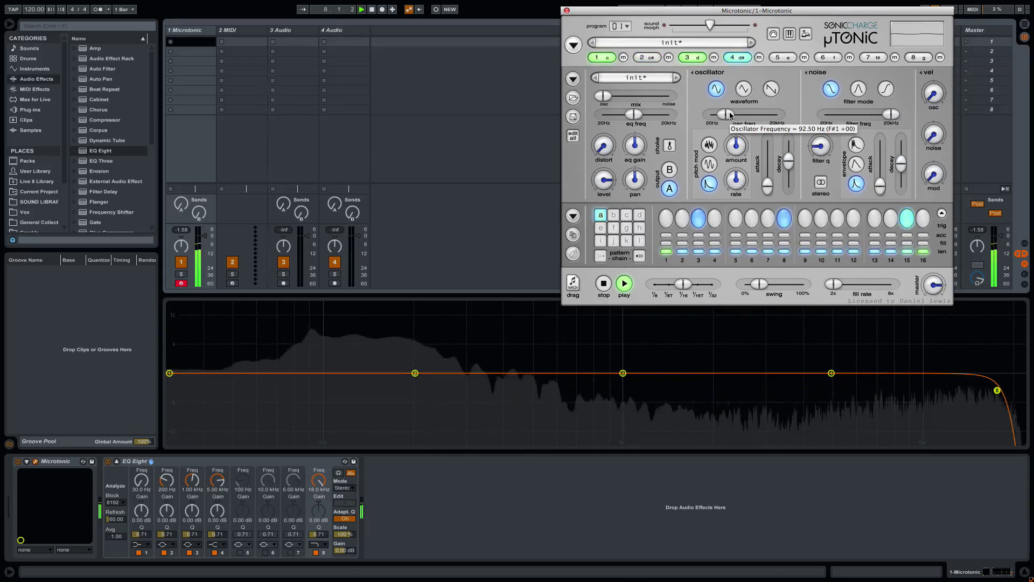
key("space")
Compare the oscillator frequency of the kick on channel 1 with that of channel 4.
left_click(603, 58)
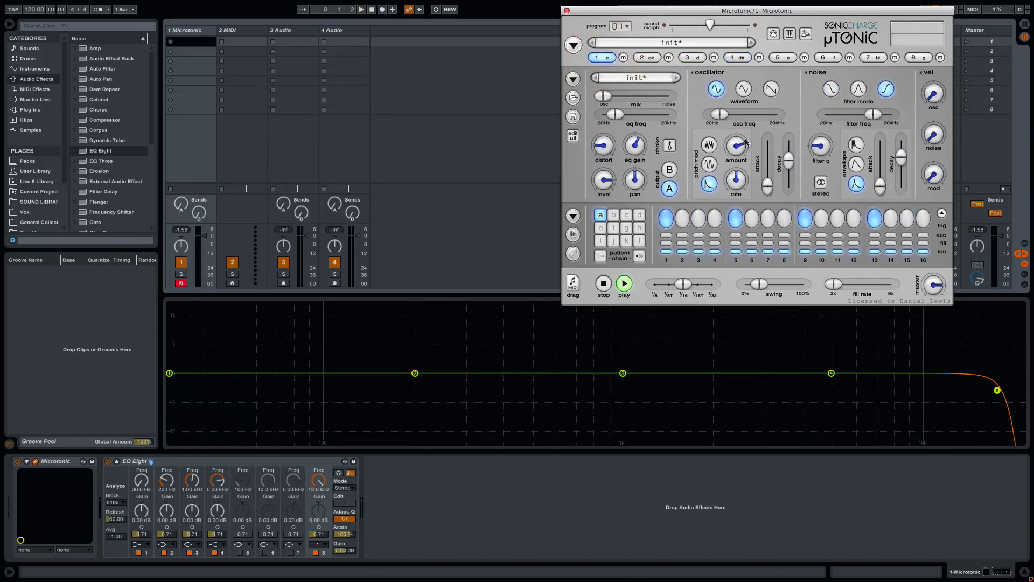
left_click(723, 116)
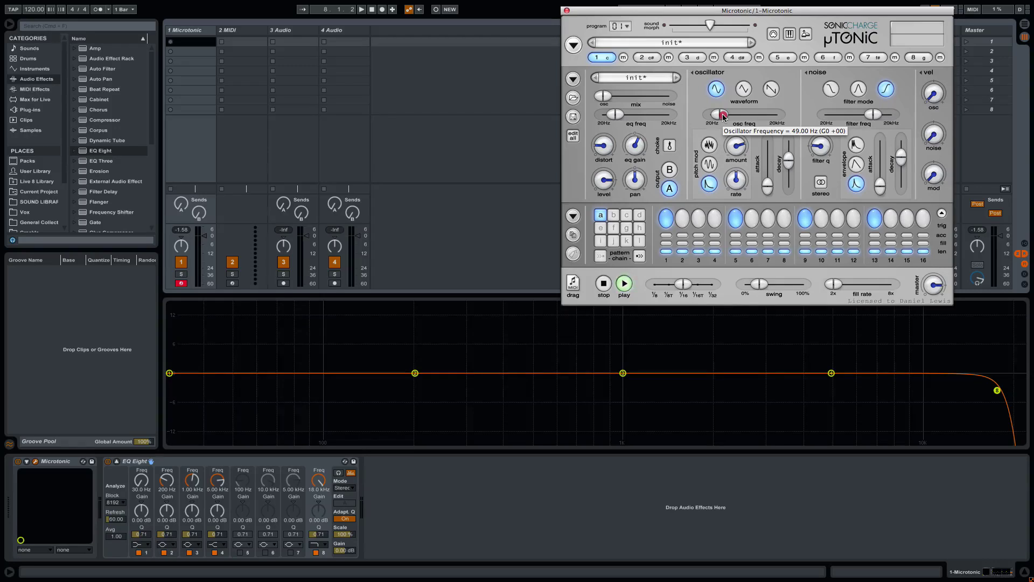
left_click(736, 57)
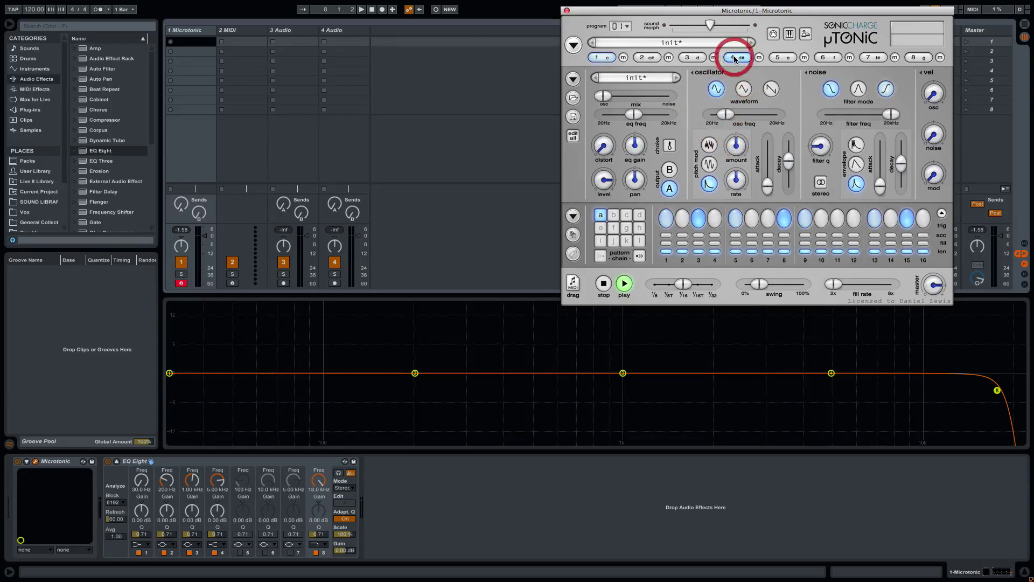
left_click(730, 115)
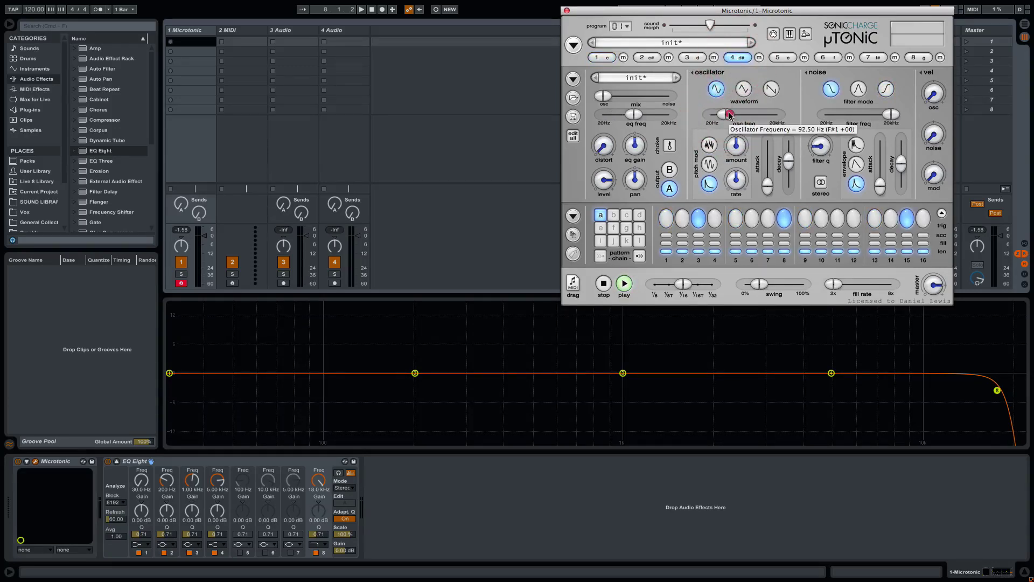
Add positive pitch modulation to channel 4's oscillator, trying +7.00 sm, and adjust it with the pattern playing.
key("space")
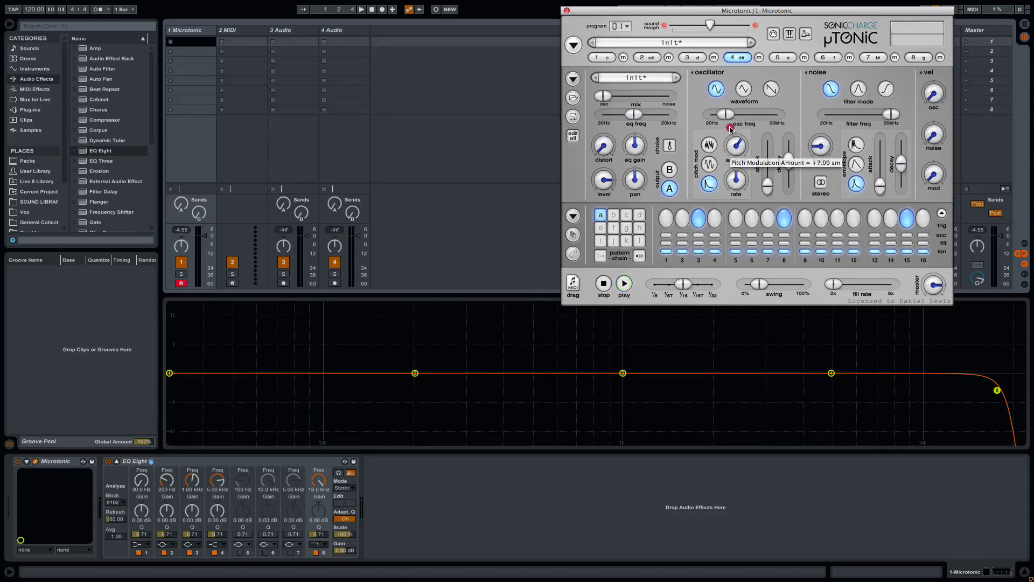
key("space")
left_click_drag(731, 130, 732, 140)
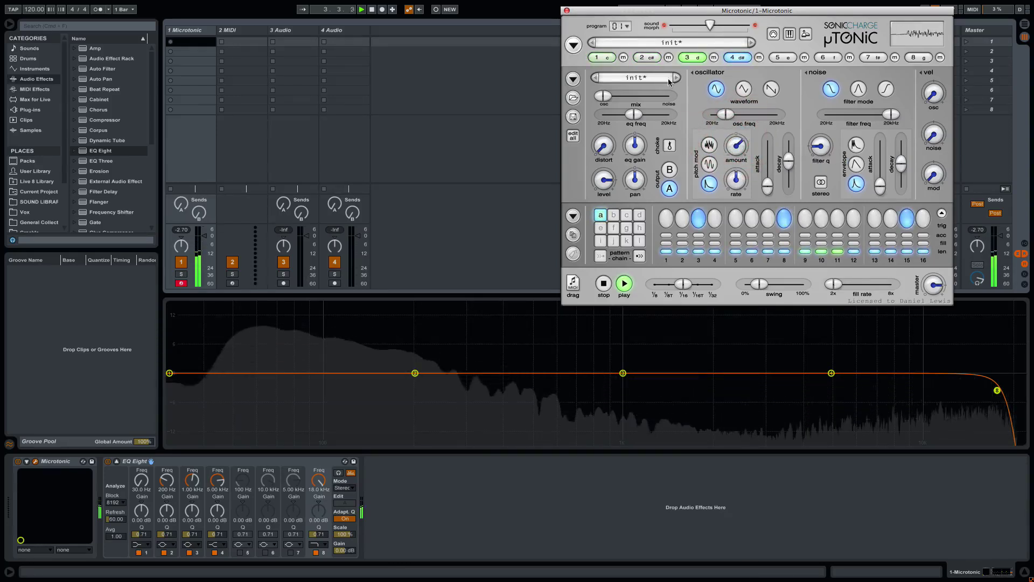
Mute drum channels 1, 2 and 3 to hear channel 4 alone.
left_click(623, 58)
left_click(668, 57)
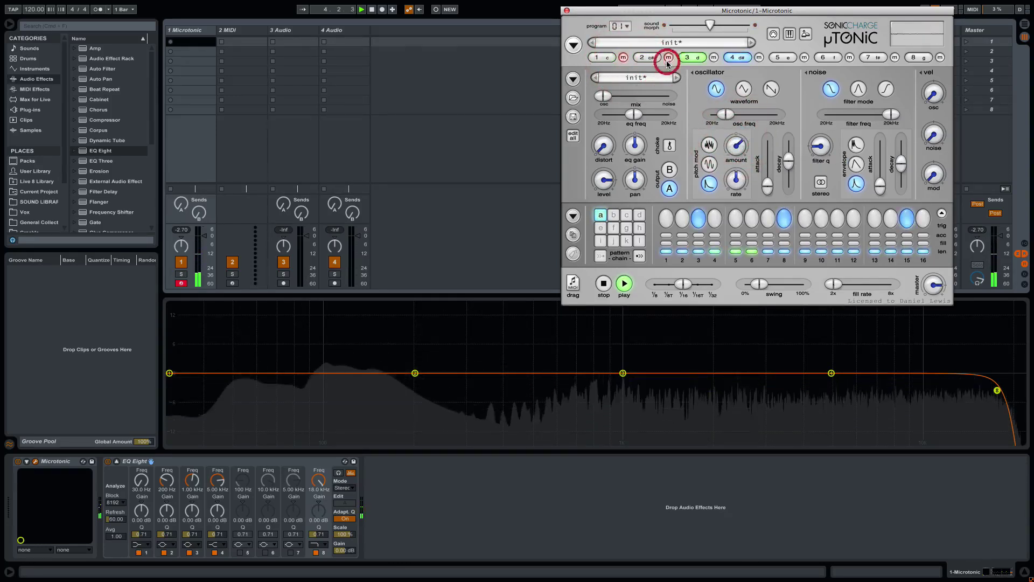
left_click(714, 57)
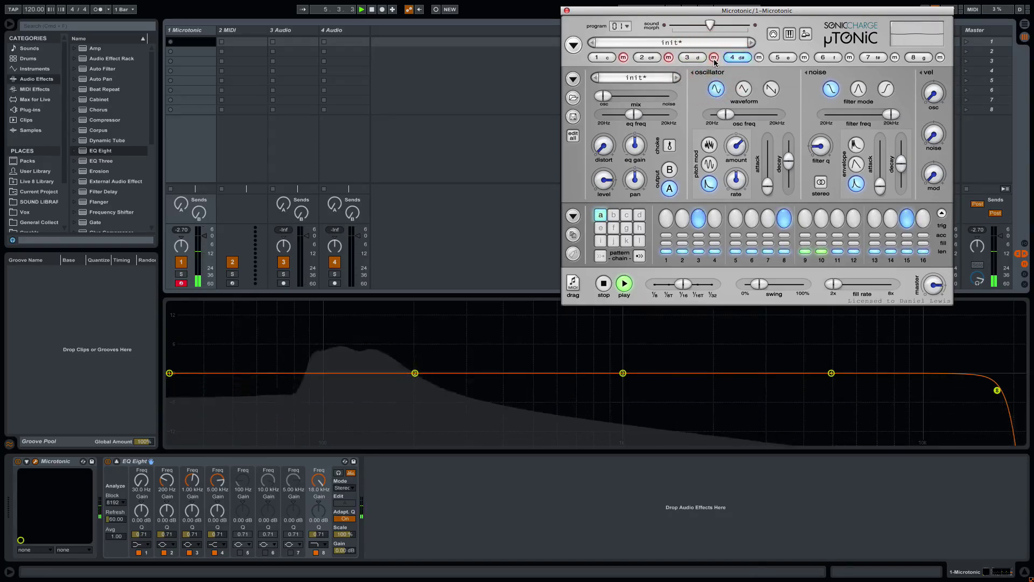
Try different pitch modulation settings on channel 4, including an amount of +27.99 sm and a rate of 224.93 ms.
left_click_drag(744, 178, 739, 196)
left_click(729, 139)
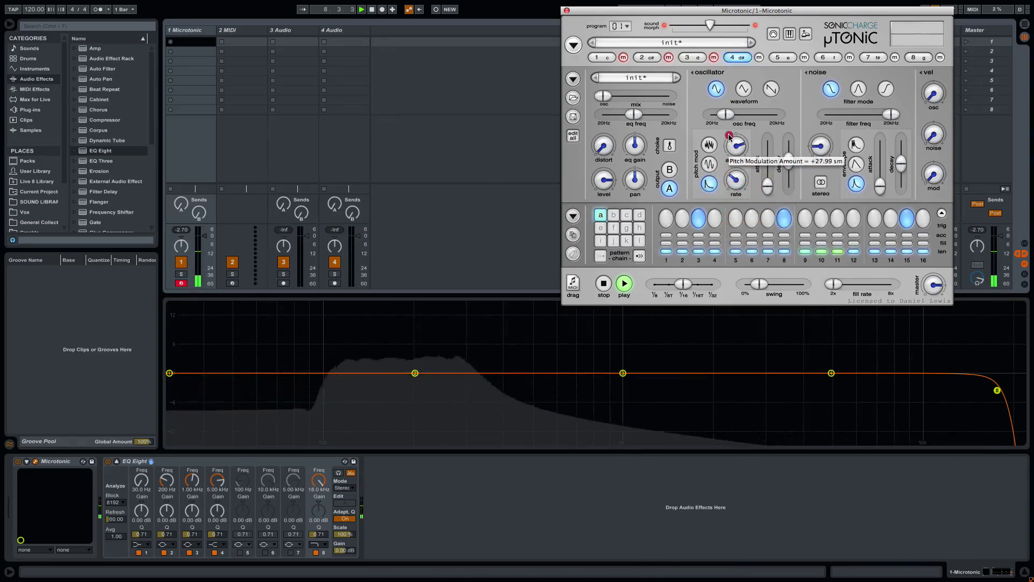
left_click_drag(730, 138, 734, 139)
left_click(735, 180)
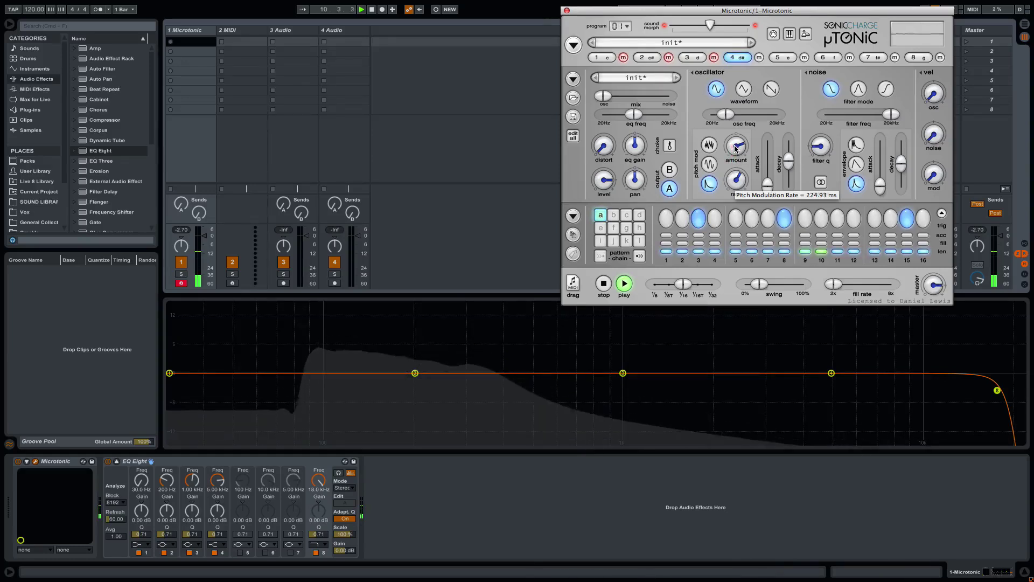
left_click_drag(735, 146, 740, 153)
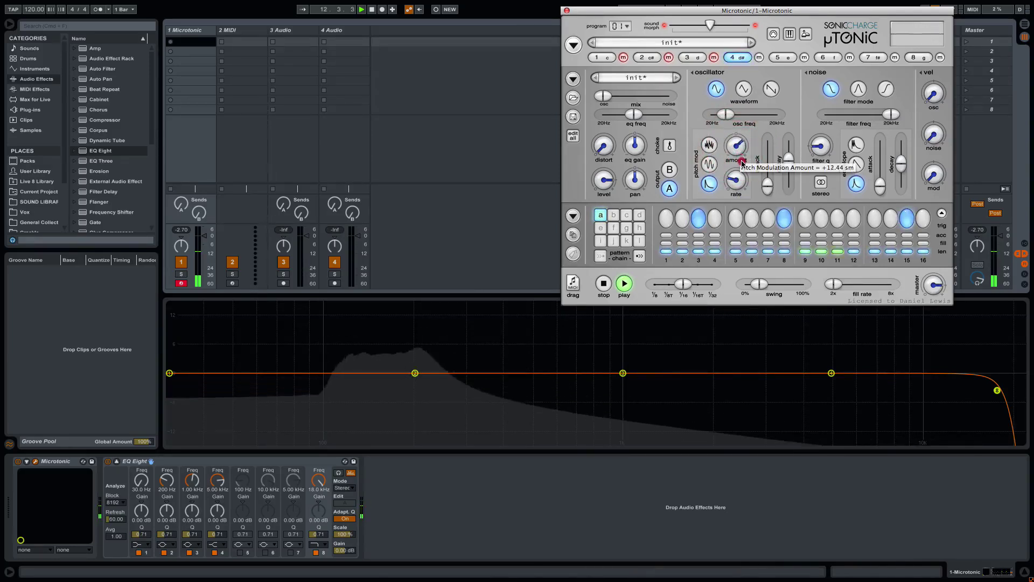
left_click_drag(742, 165, 742, 165)
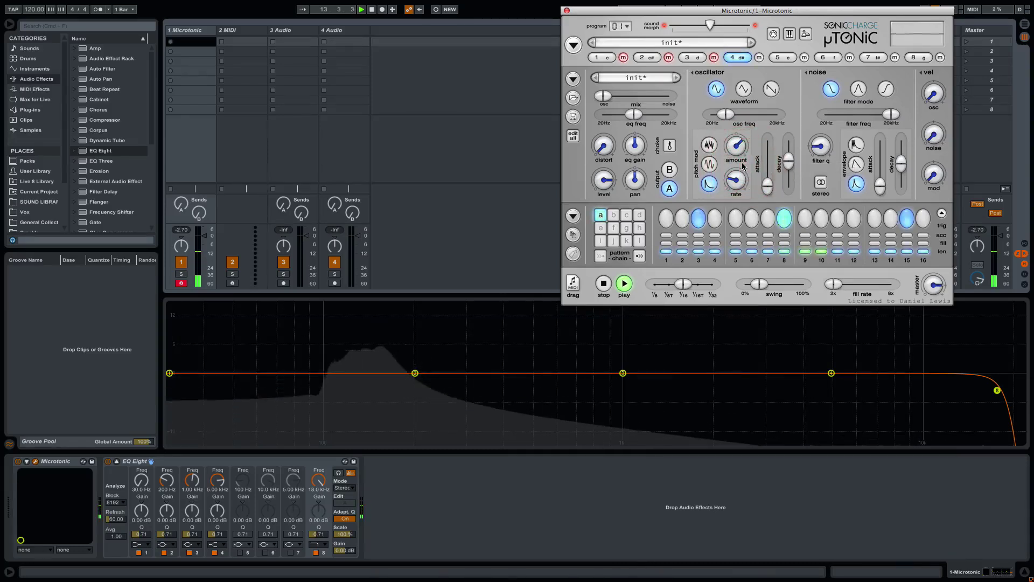
Set channel 4's pitch modulation rate to 484.13 ms and its amount to about +13.14 sm.
left_click(738, 186)
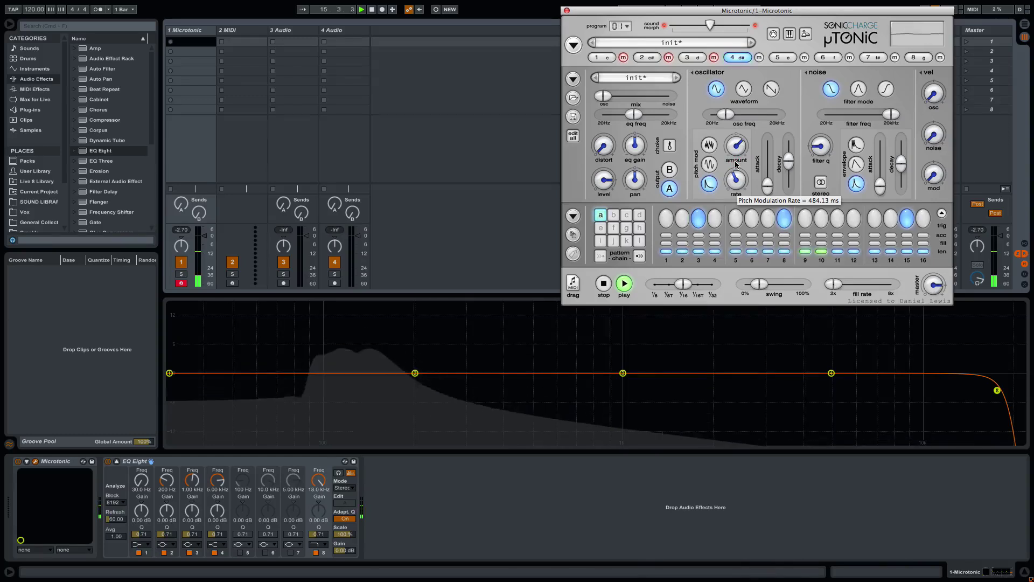
left_click(736, 165)
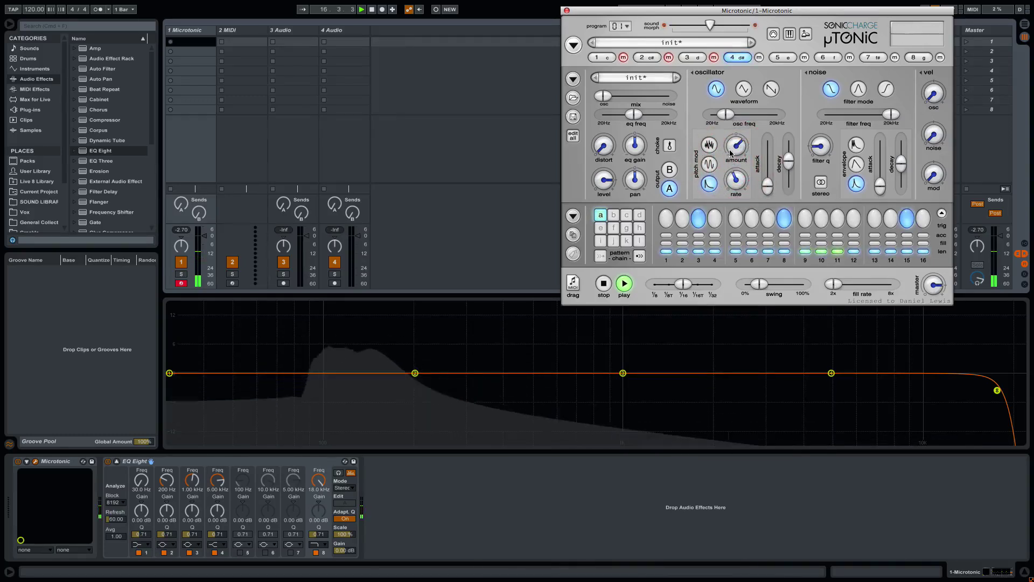
left_click(731, 153)
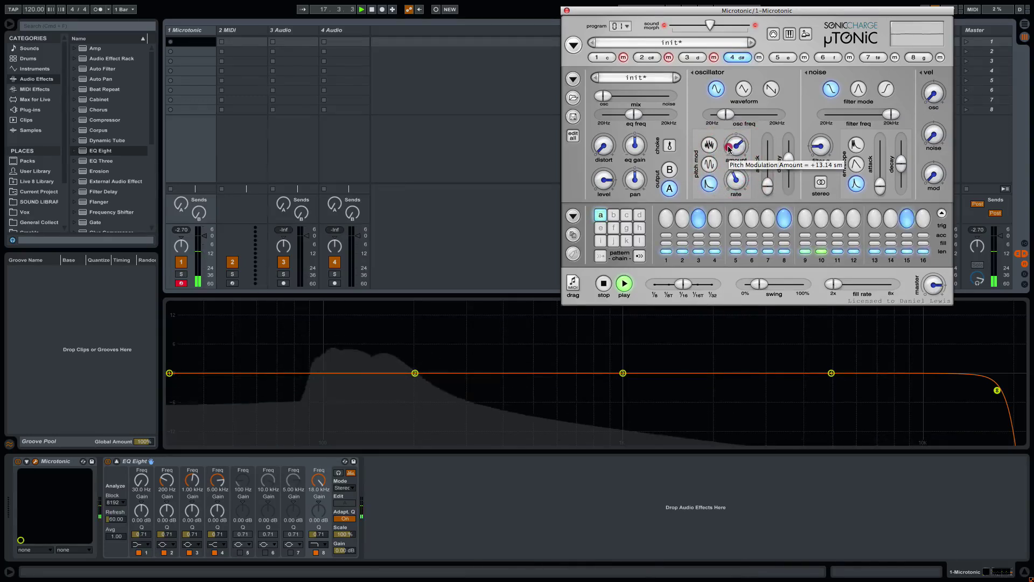
left_click_drag(728, 150, 730, 148)
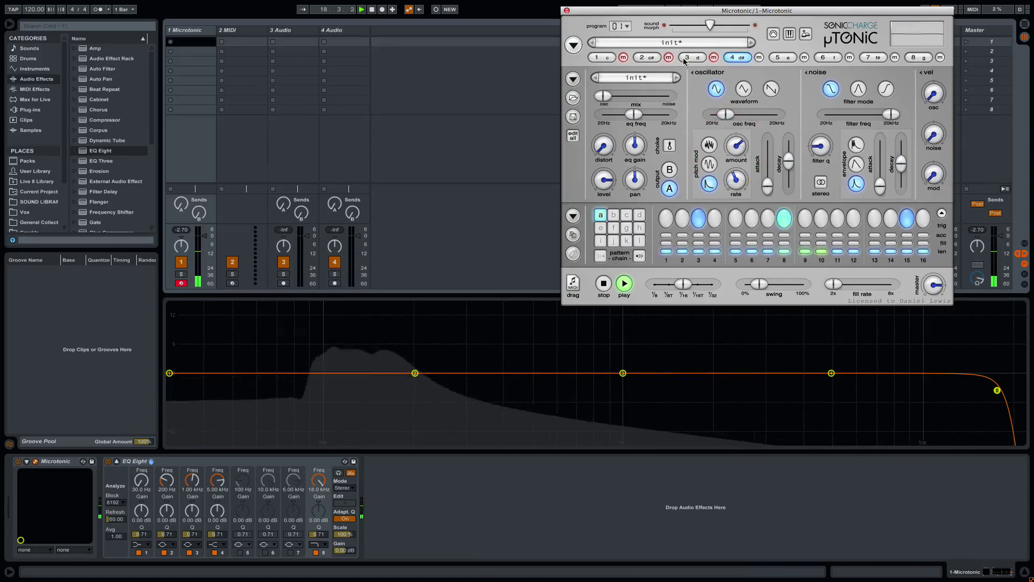
Unmute channel 1 and refine channel 4's pitch modulation to a 474.51 ms rate and +11.10 sm amount.
left_click(622, 57)
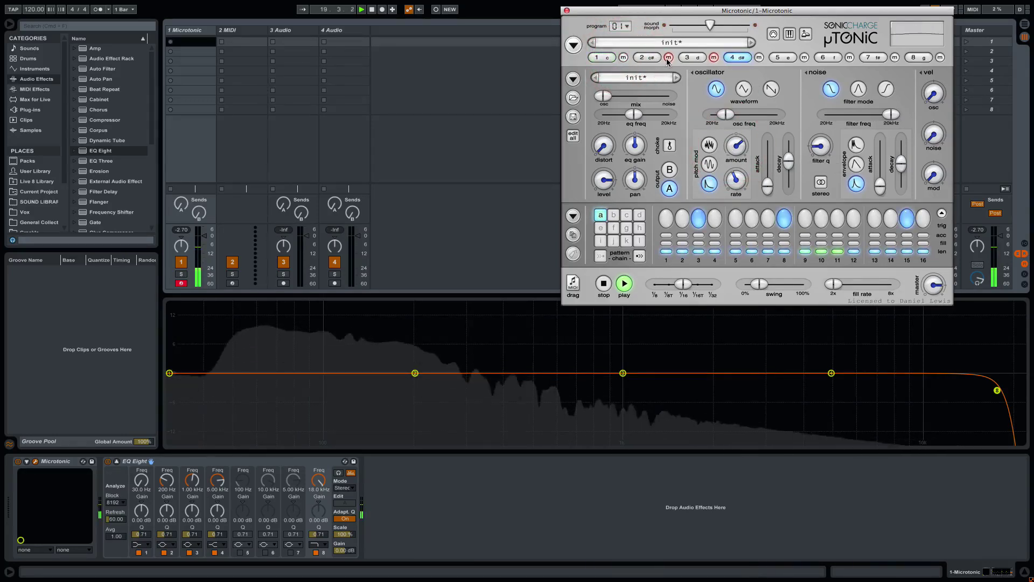
left_click(730, 145)
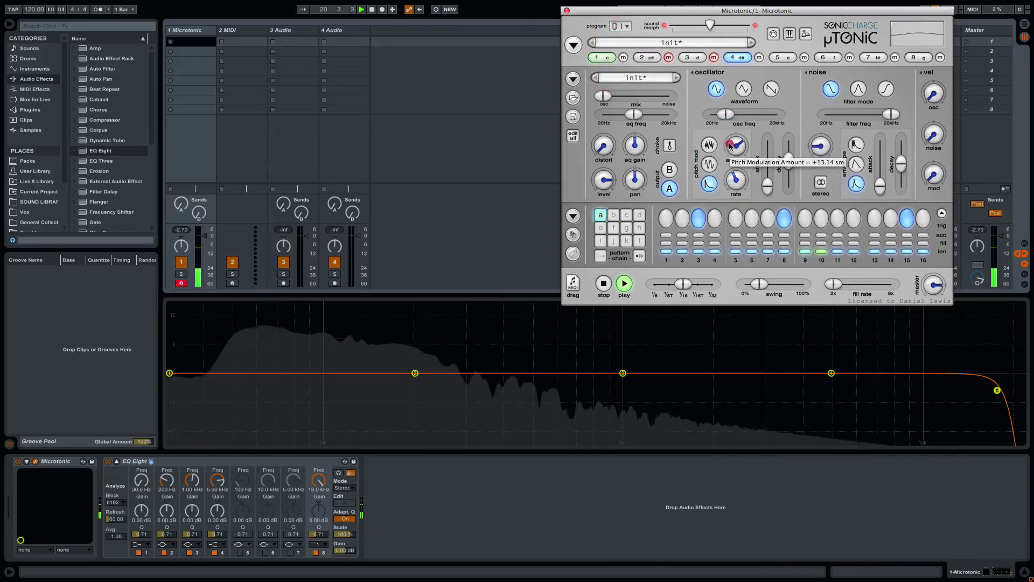
mouse_move(730, 142)
left_mouse_down()
mouse_move(735, 188)
mouse_move(733, 178)
left_mouse_up()
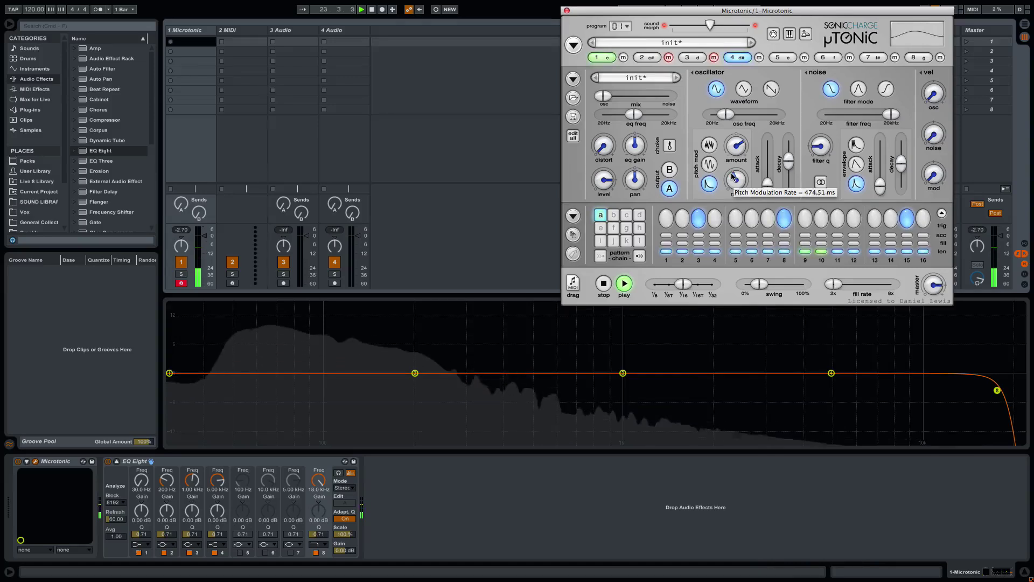
left_click(736, 161)
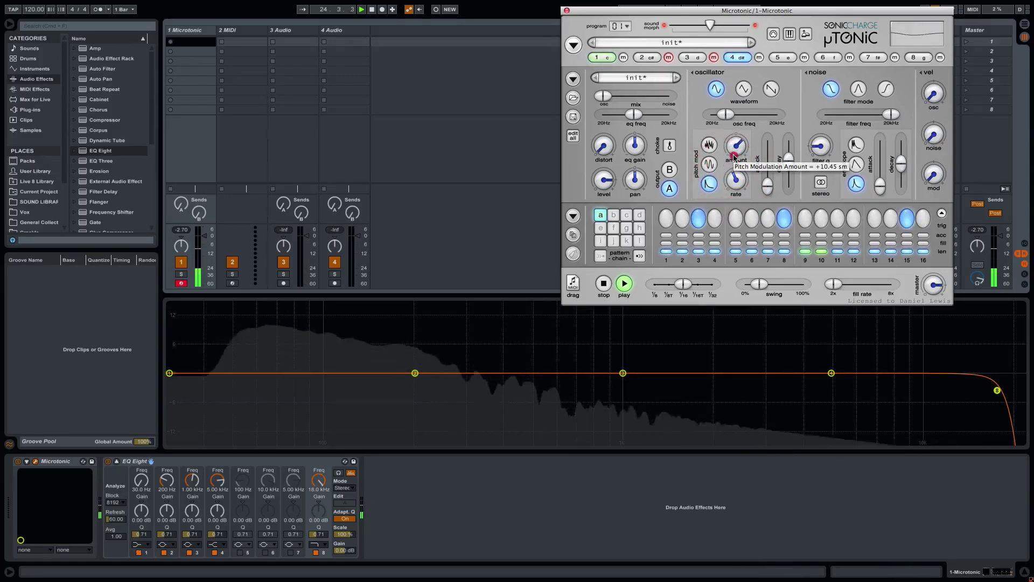
left_click(734, 156)
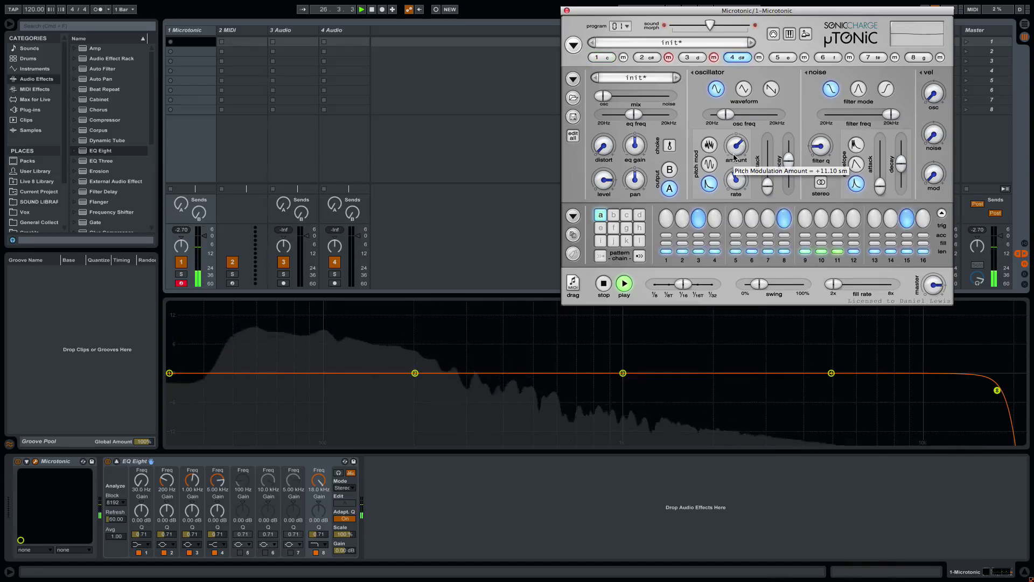
Set channel 4's oscillator decay to 441.14 ms and play the pattern.
left_click(790, 164)
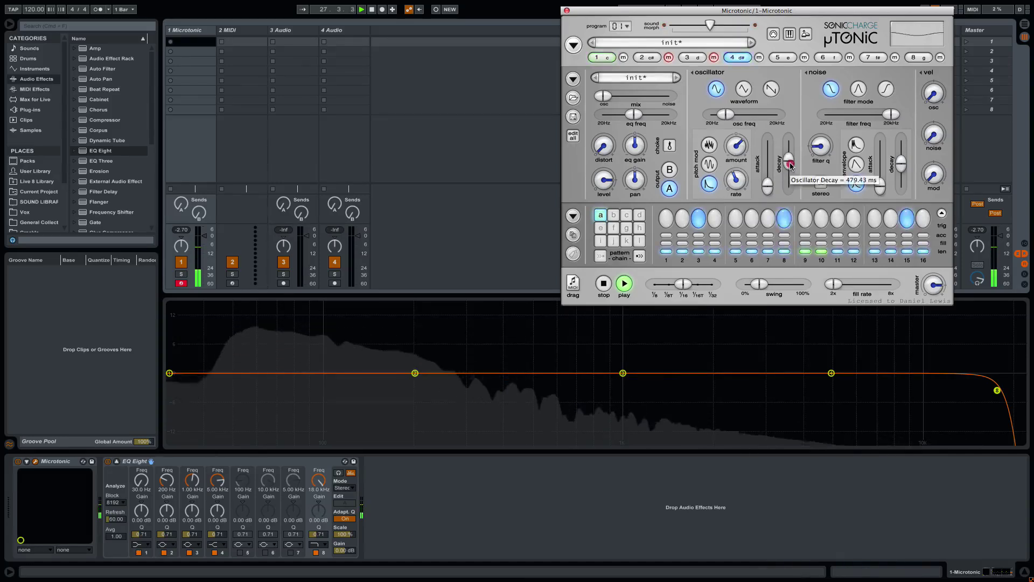
left_click_drag(791, 166, 791, 164)
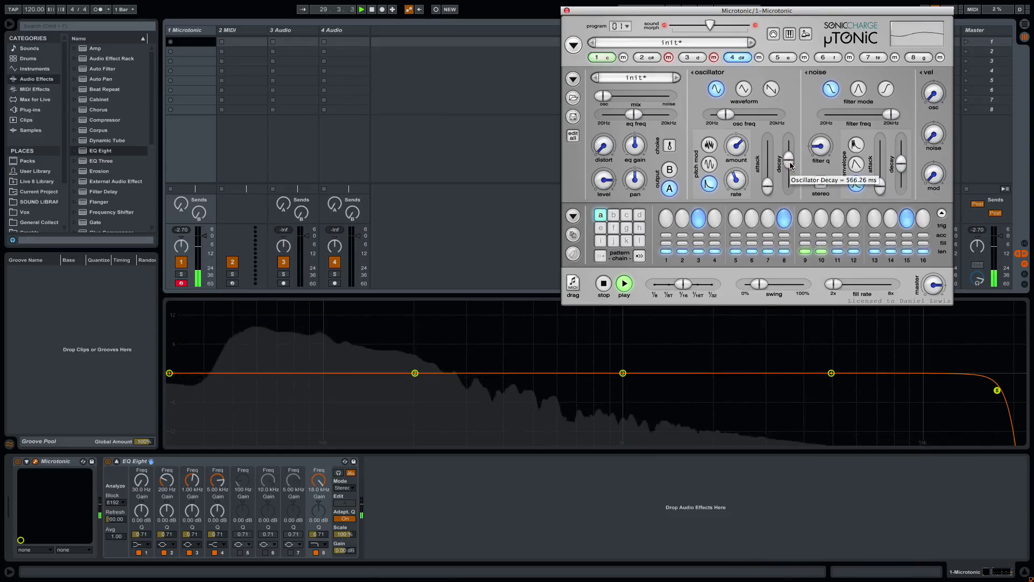
left_click(791, 165)
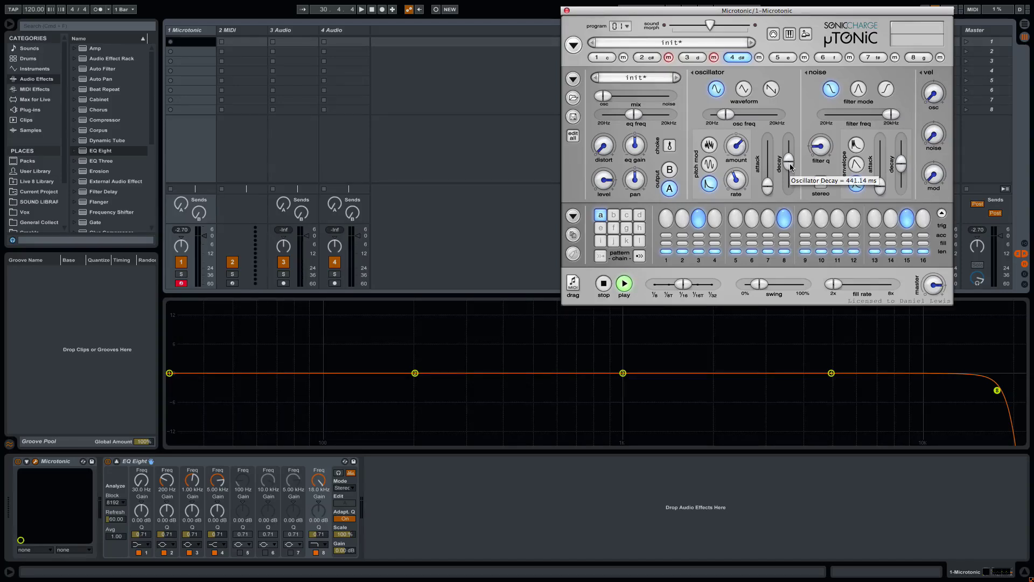
key("space")
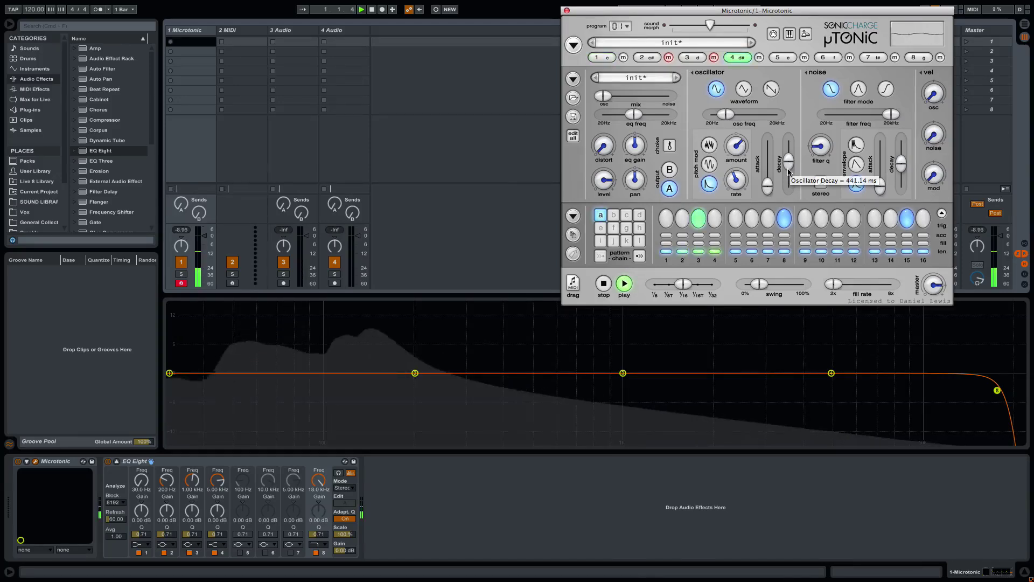
Increase the distortion on channel 4 while auditioning it in the pattern.
key("space")
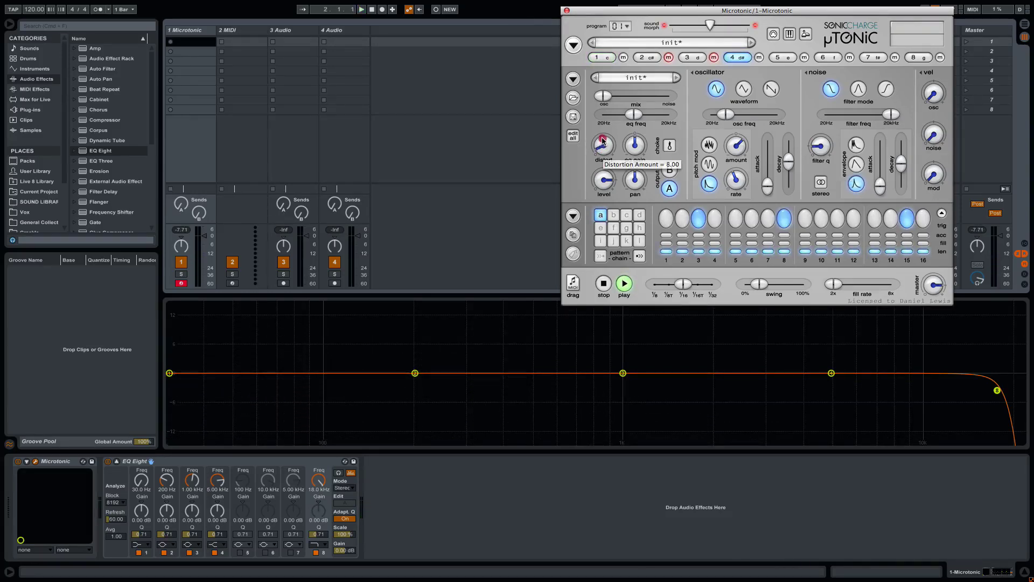
key("space")
left_click_drag(598, 133, 607, 144)
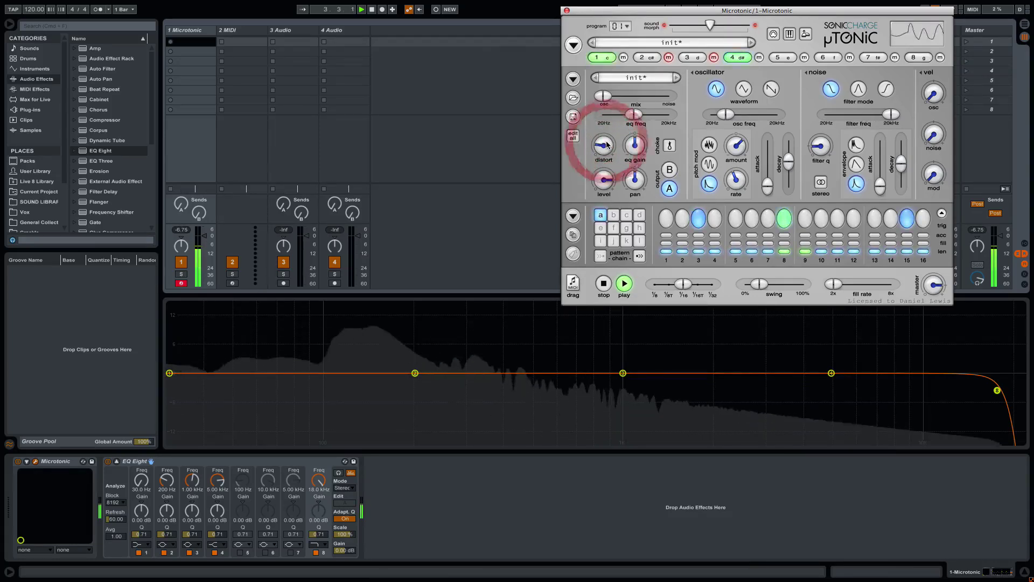
Blend a little noise into channel 4 and high-pass it, lowering the noise filter frequency to slightly below 590 Hz.
left_click_drag(610, 95, 621, 100)
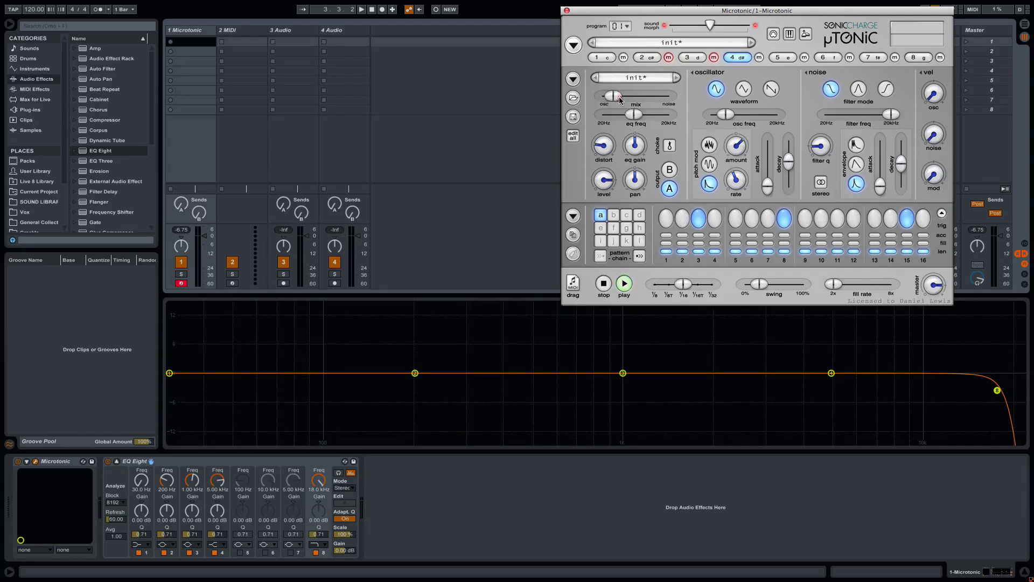
left_click(883, 91)
left_click_drag(892, 114, 861, 117)
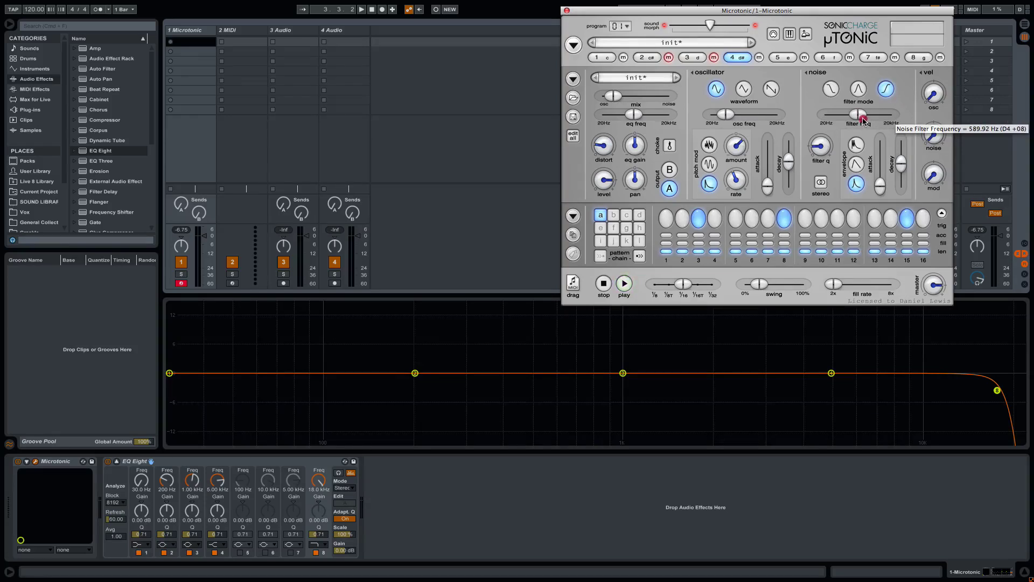
left_click_drag(862, 121, 862, 120)
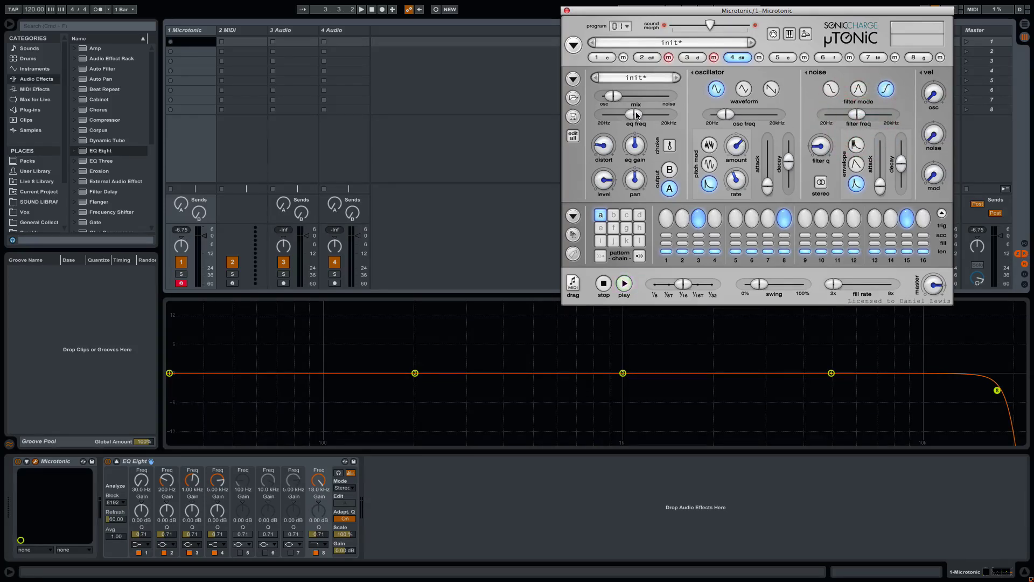
Reduce channel 4's noise share in the oscillator/noise mix and shorten its noise decay to below 192 ms during pattern playback.
key("space")
left_click(618, 97)
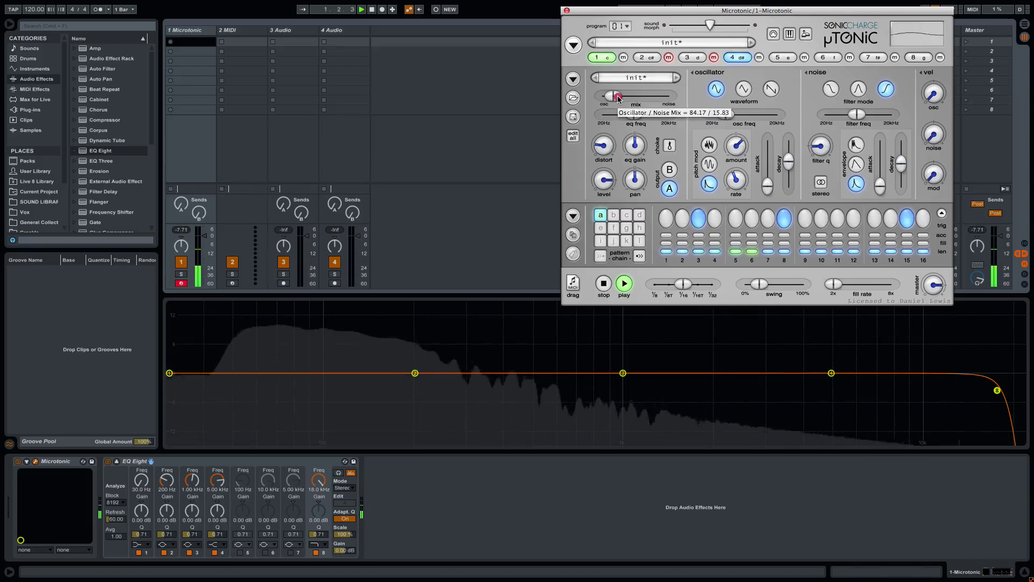
left_click_drag(618, 100, 616, 100)
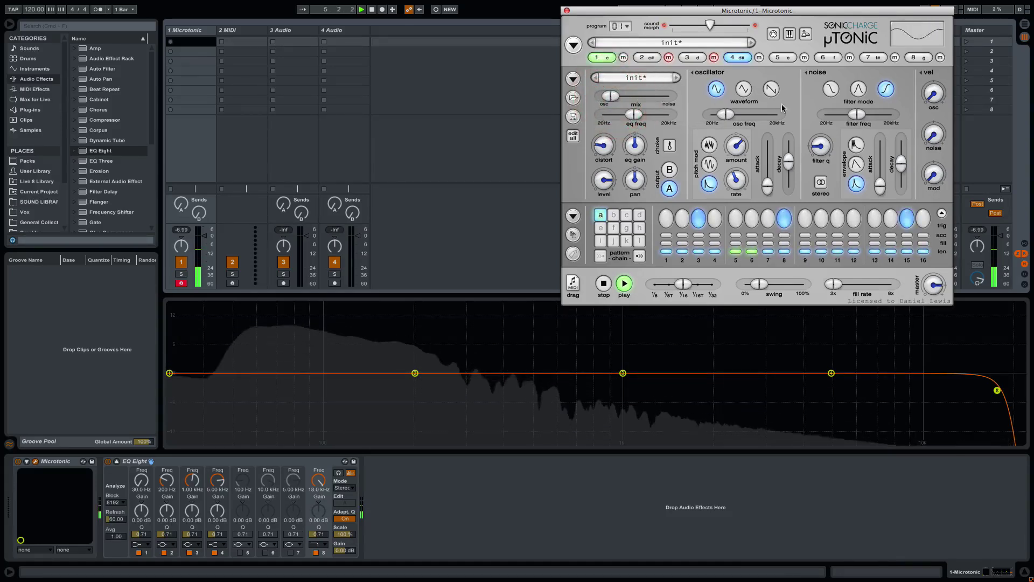
left_click_drag(901, 160, 904, 165)
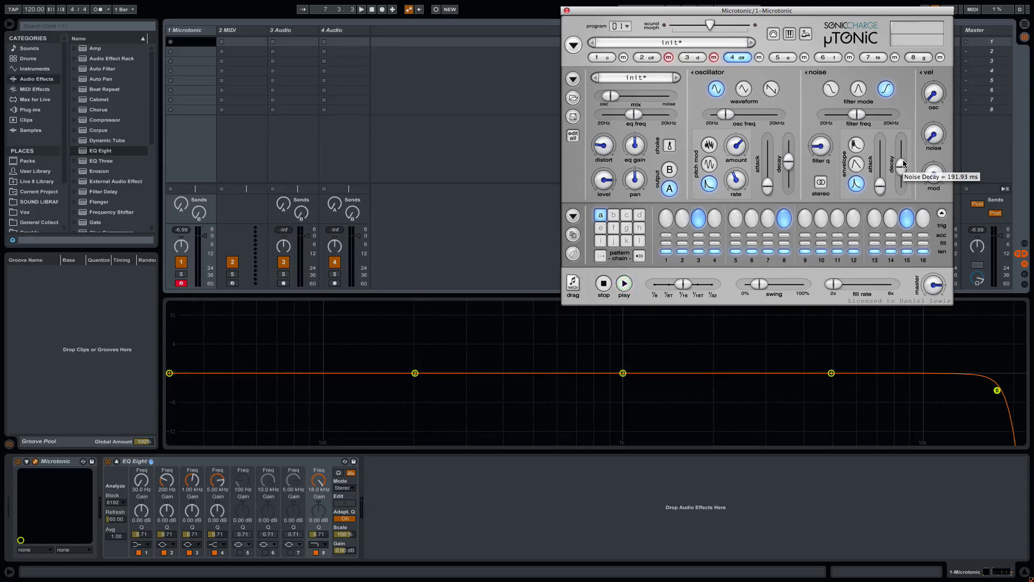
key("space")
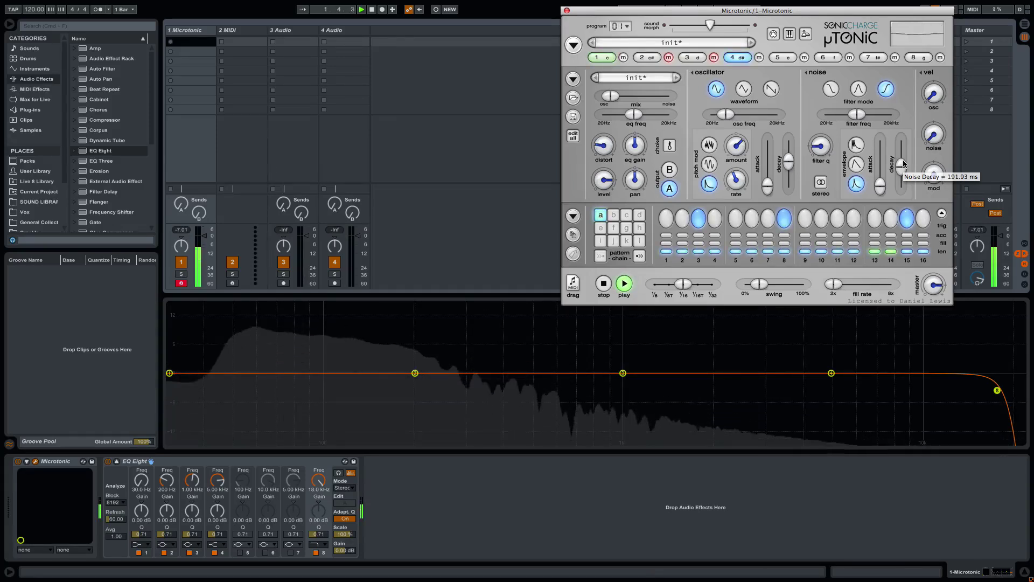
mouse_move(610, 96)
left_mouse_down()
mouse_move(601, 100)
mouse_move(613, 101)
left_mouse_up()
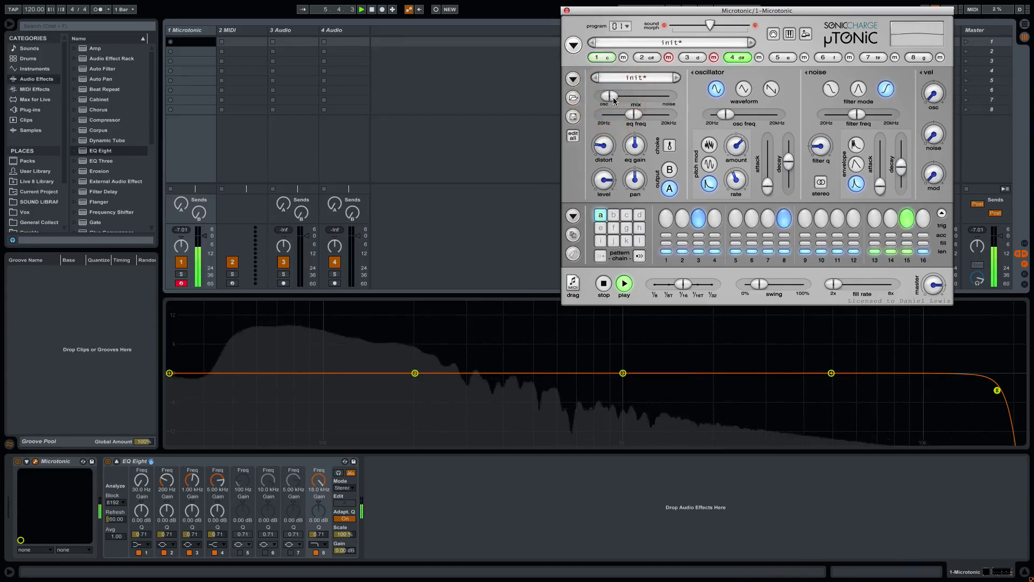
left_click(613, 100)
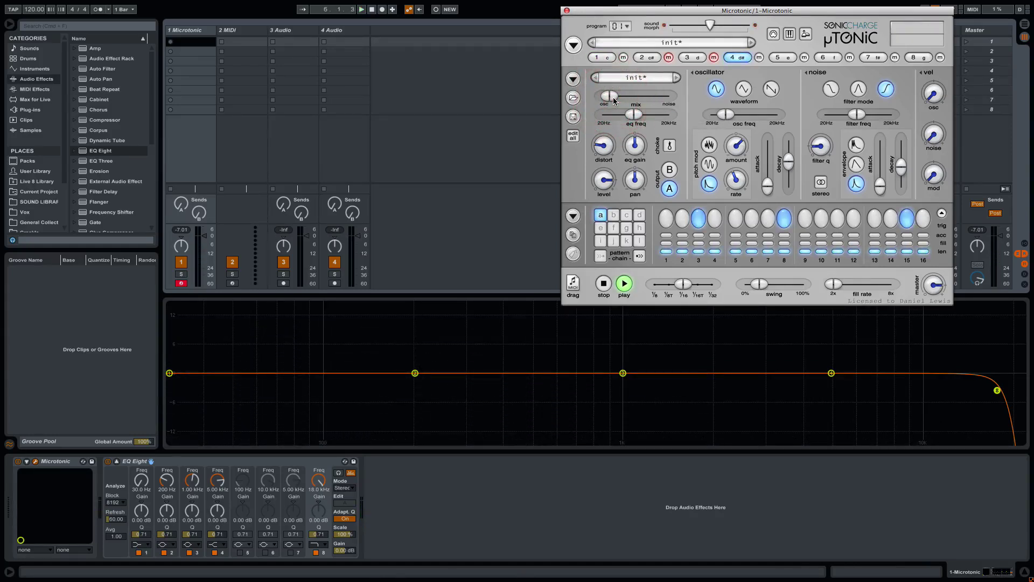
Unmute channels 2 and 3 and play the full pattern together with channel 4.
left_click(669, 57)
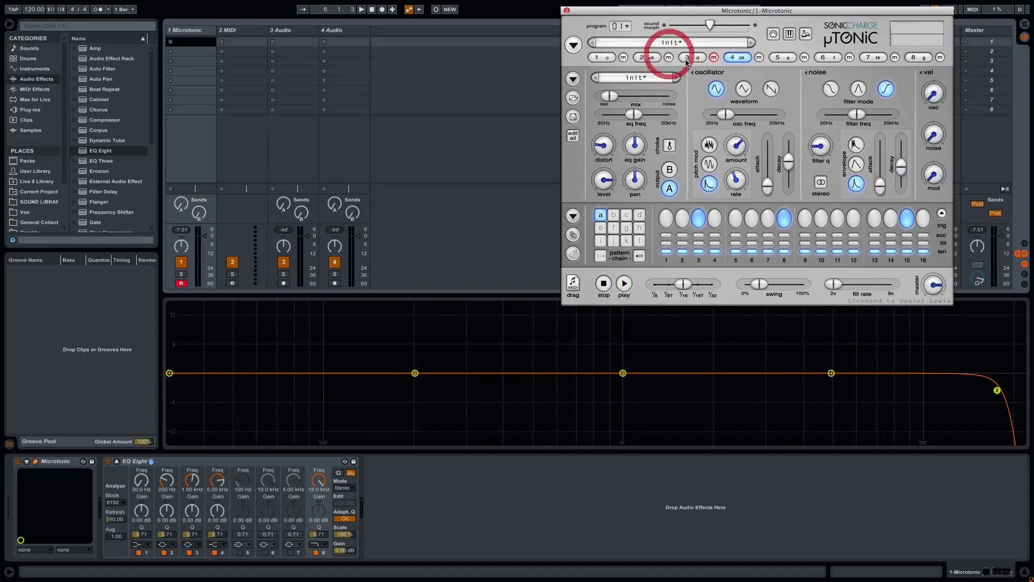
left_click(713, 57)
key("space")
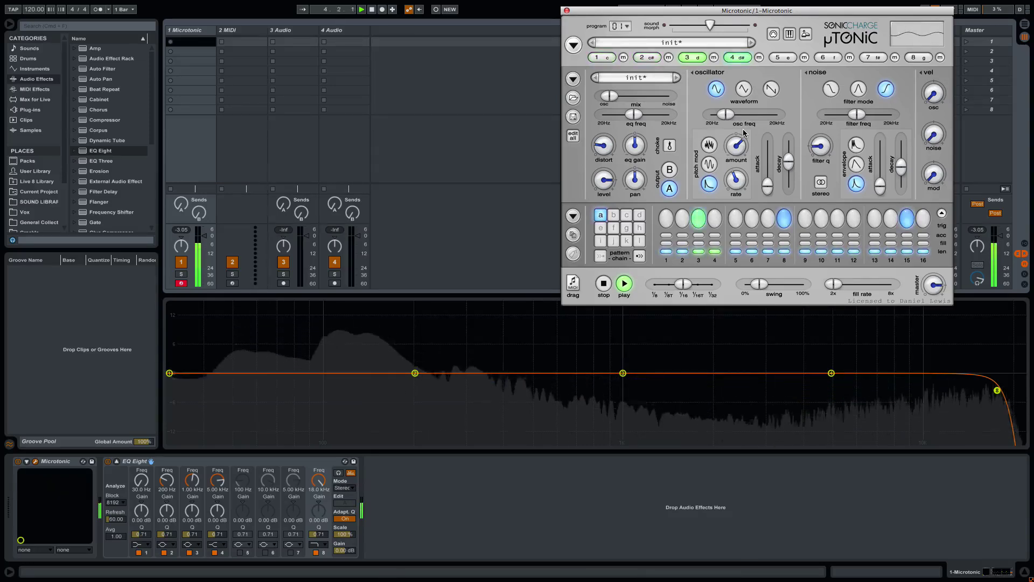
Set channel 5's mix to oscillator only and trigger all 16 steps, accenting steps 3, 8, 10 and 14.
left_click(778, 58)
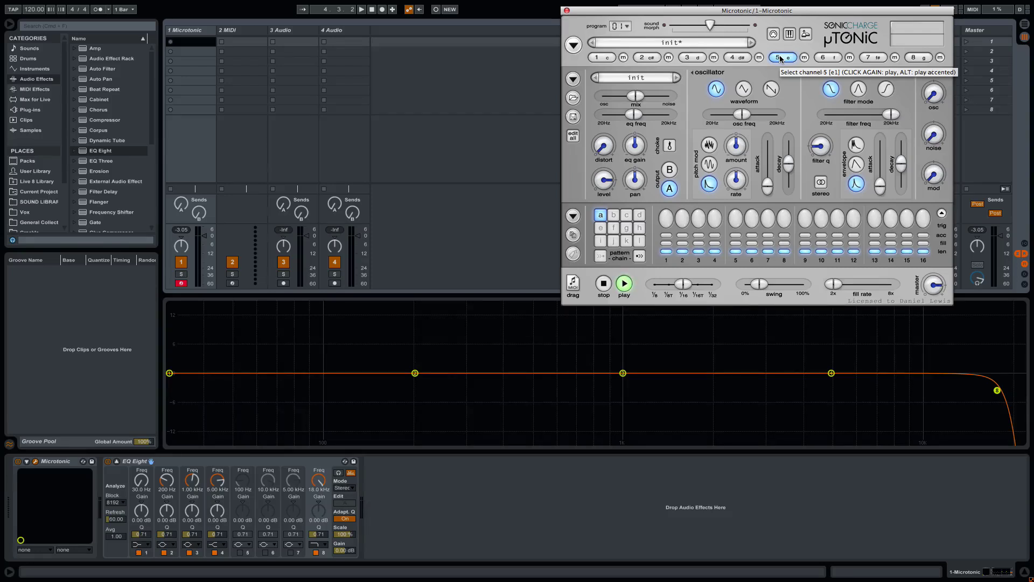
left_click(641, 98)
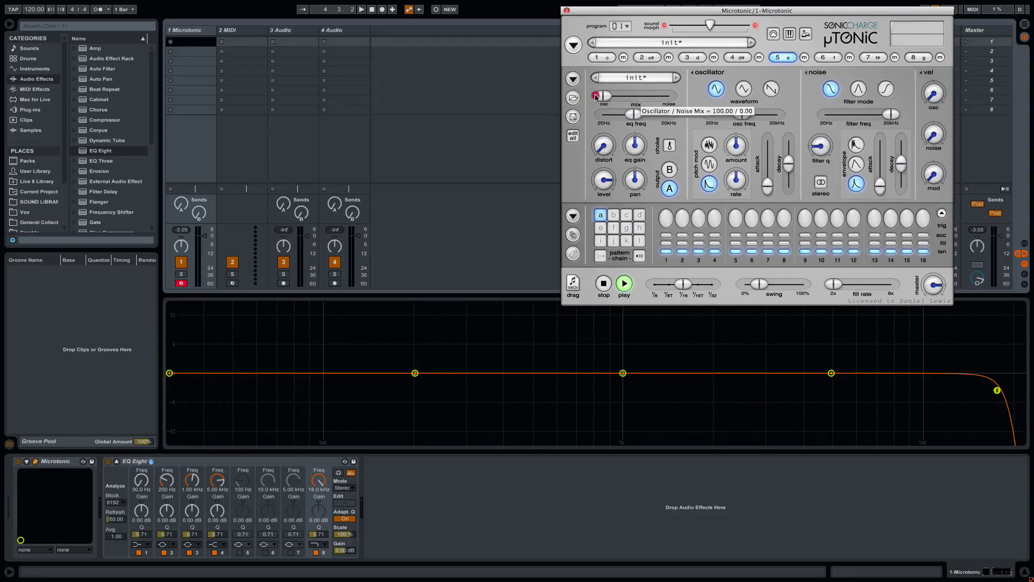
left_click_drag(666, 218, 956, 217)
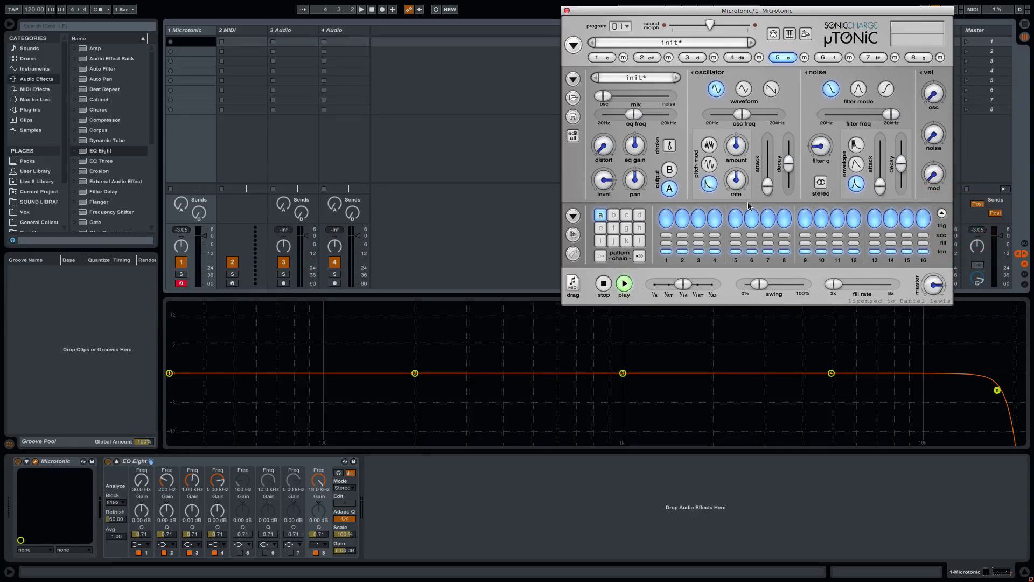
left_click(698, 236)
left_click(821, 235)
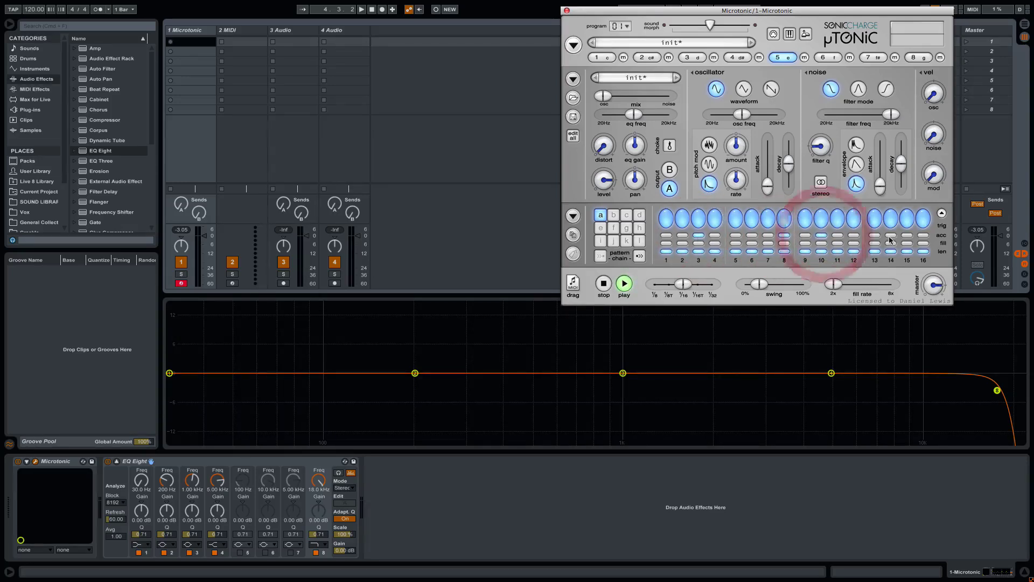
left_click(892, 238)
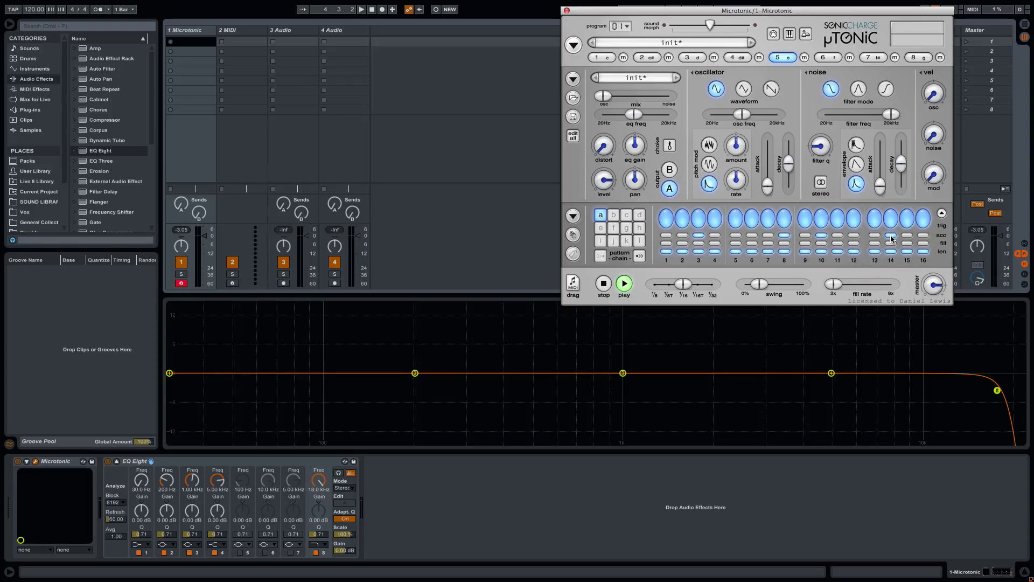
Raise channel 5's oscillator velocity sensitivity and frequency, shorten its oscillator decay to 70.70 ms, and play the pattern.
left_click(938, 96)
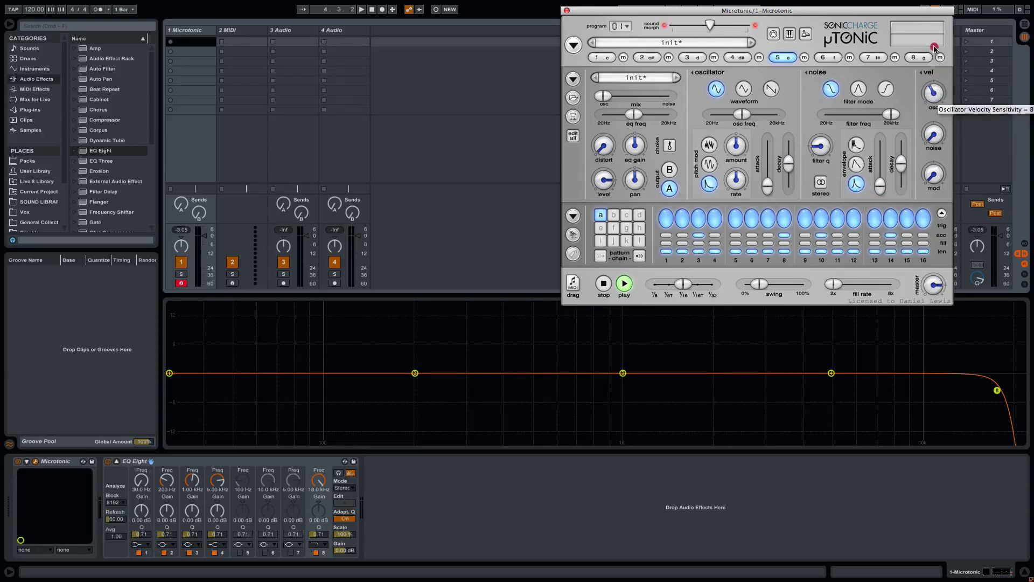
left_click_drag(748, 114, 750, 114)
left_click(791, 167)
left_click_drag(790, 181, 791, 178)
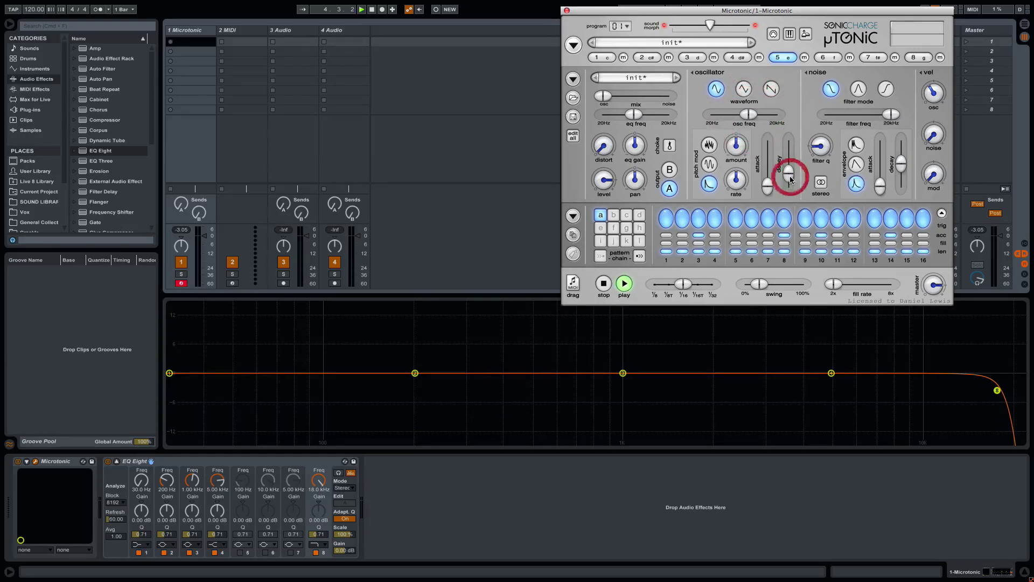
key("space")
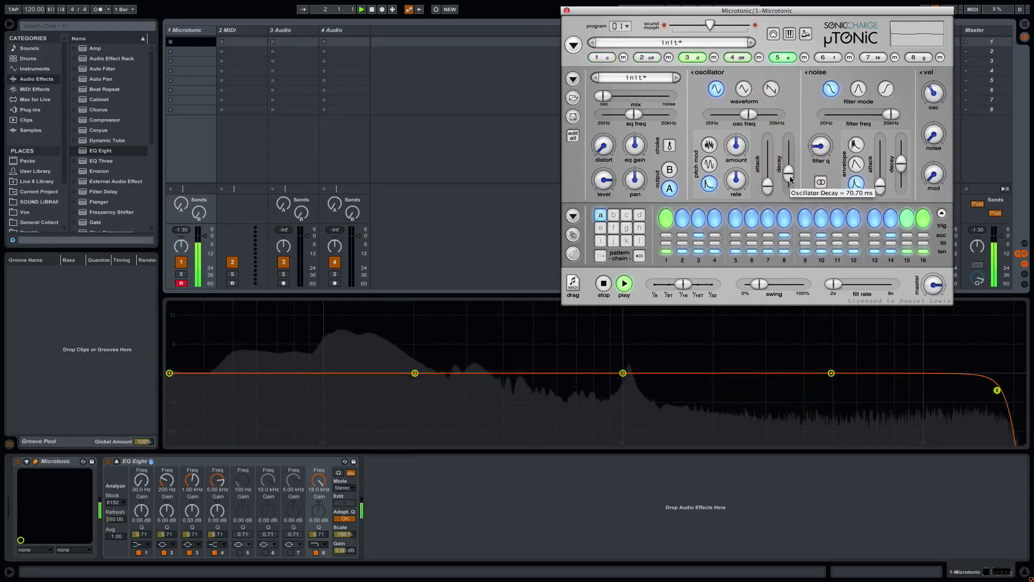
Tune channel 5's oscillator down below 392 Hz and slightly lengthen its oscillator decay while the pattern plays.
left_click(750, 114)
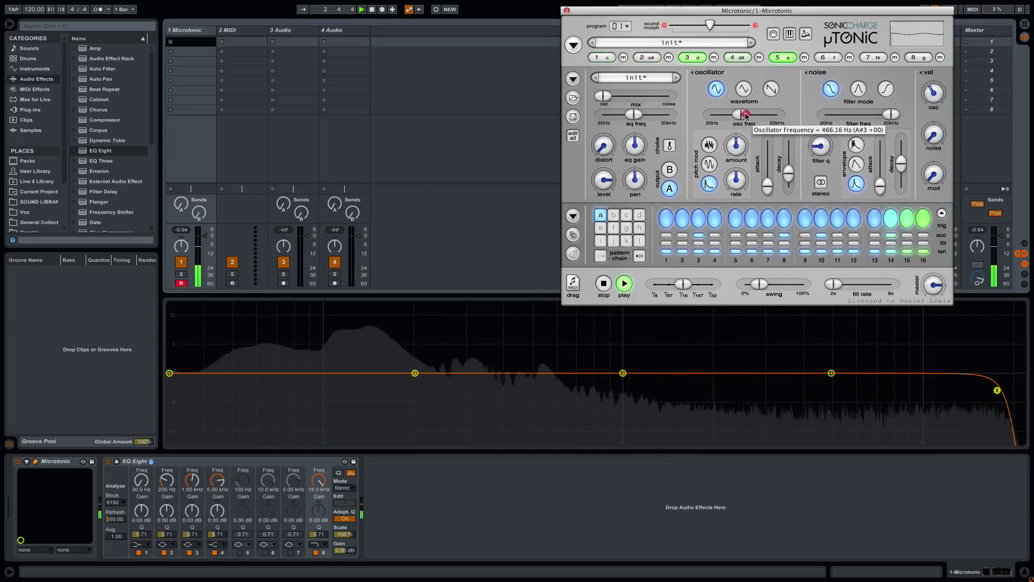
left_click_drag(750, 114, 745, 117)
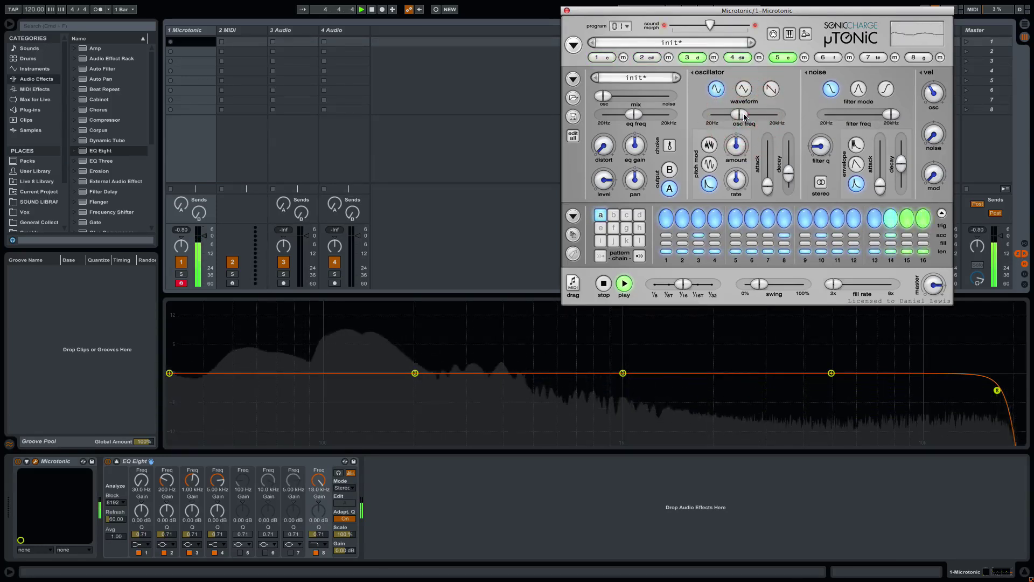
mouse_move(745, 116)
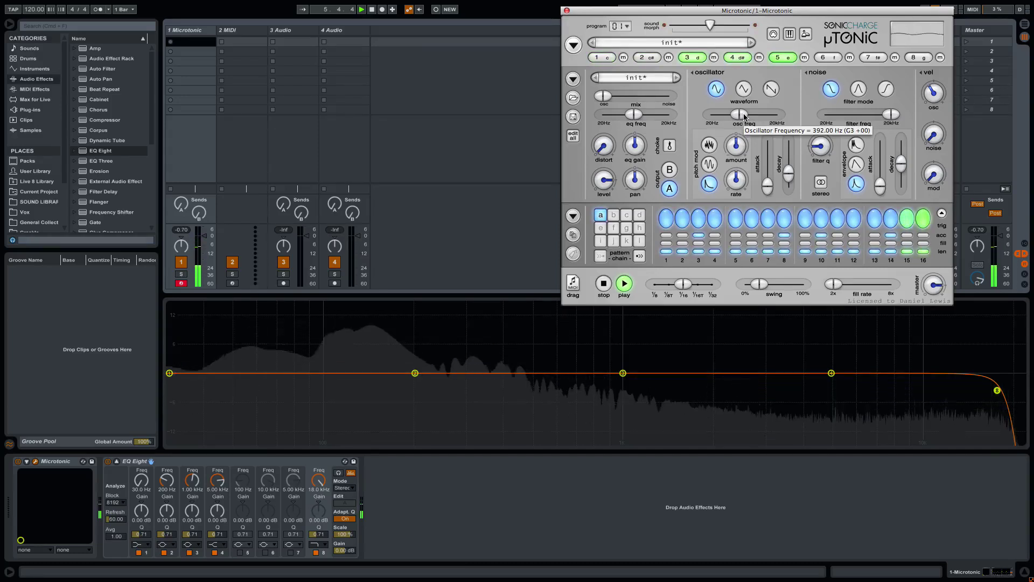
left_click_drag(745, 117, 740, 117)
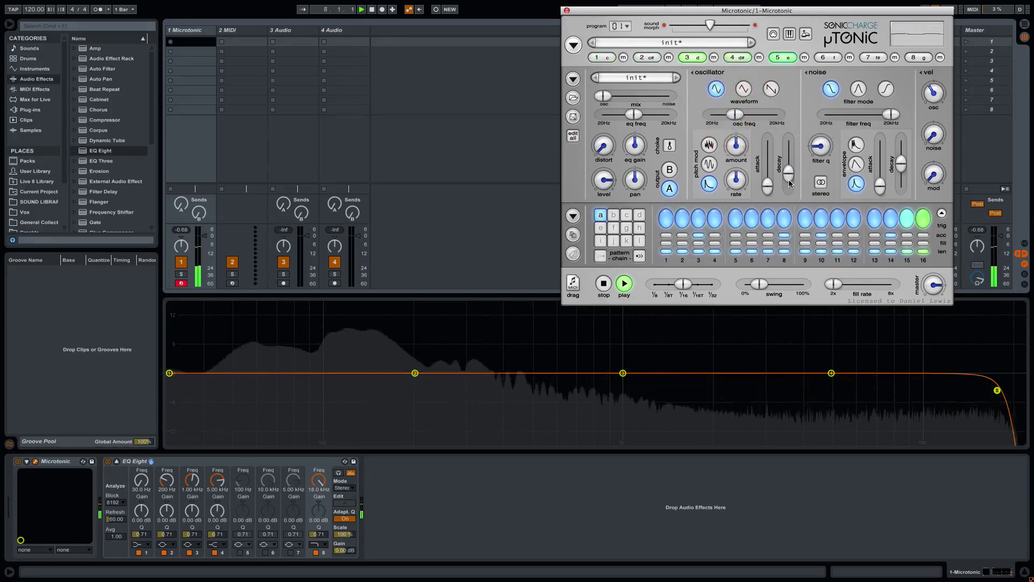
left_click_drag(789, 177, 790, 180)
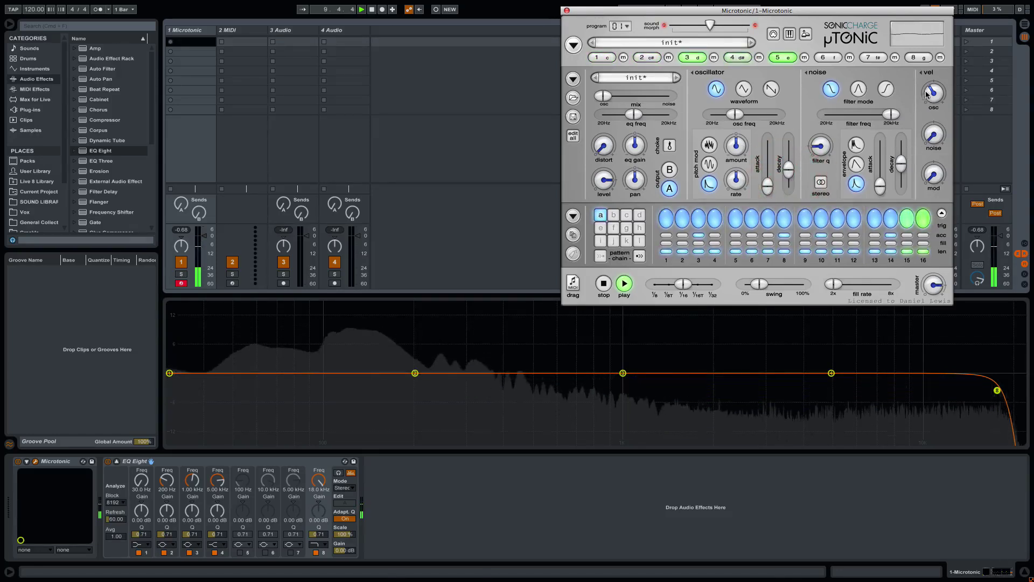
Increase channel 5's oscillator velocity sensitivity further and settle its oscillator frequency at 246.94 Hz.
left_click_drag(928, 86, 928, 86)
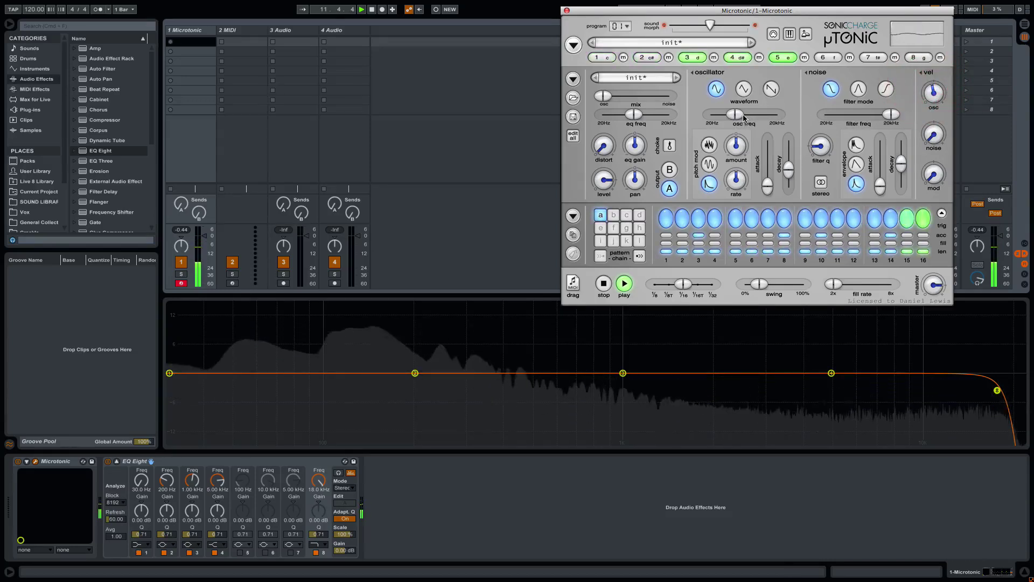
left_click_drag(742, 115, 744, 115)
mouse_move(741, 116)
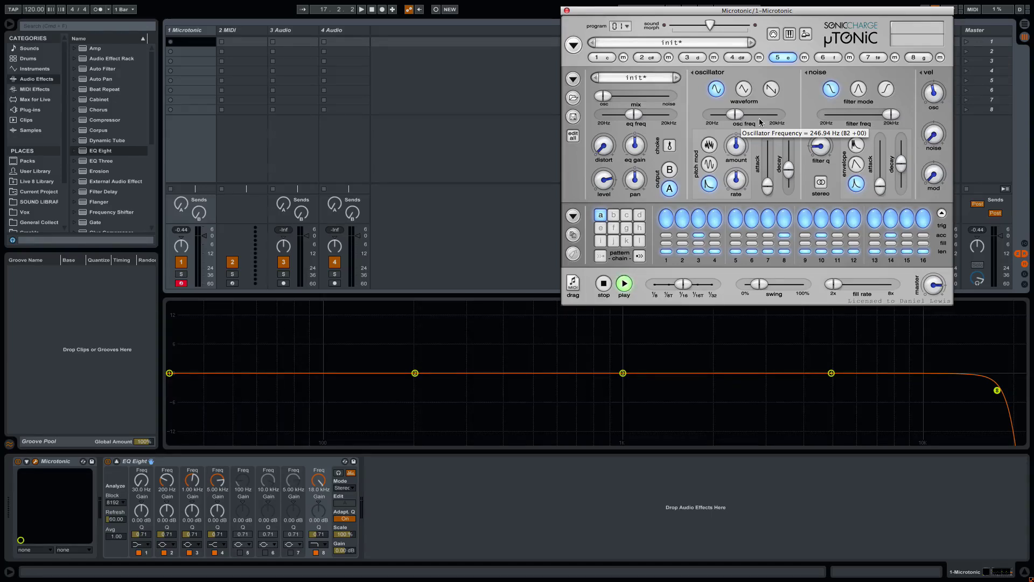
Play back the full pattern to audition channel 5 alongside the other channels.
key("space")
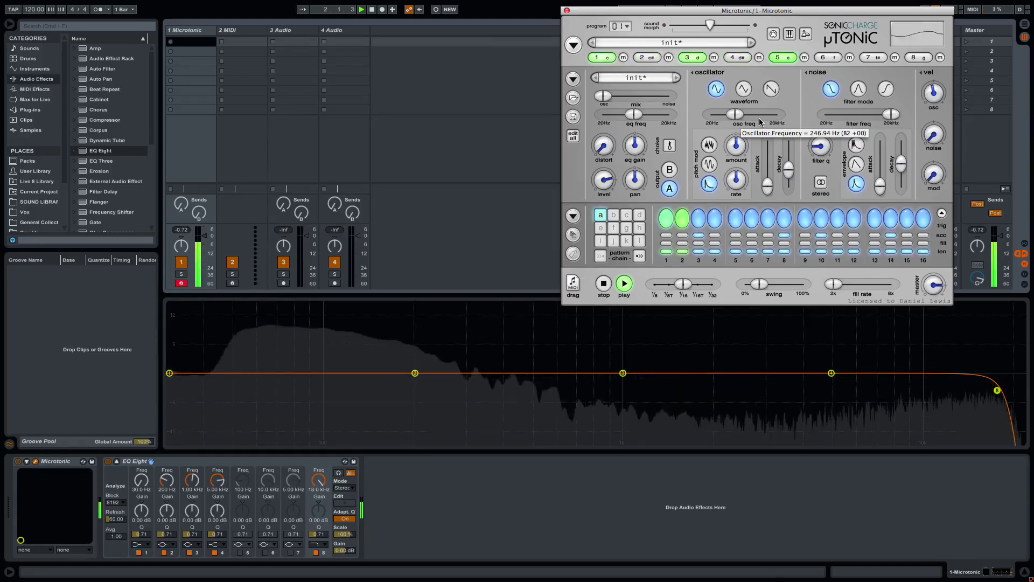
key("space")
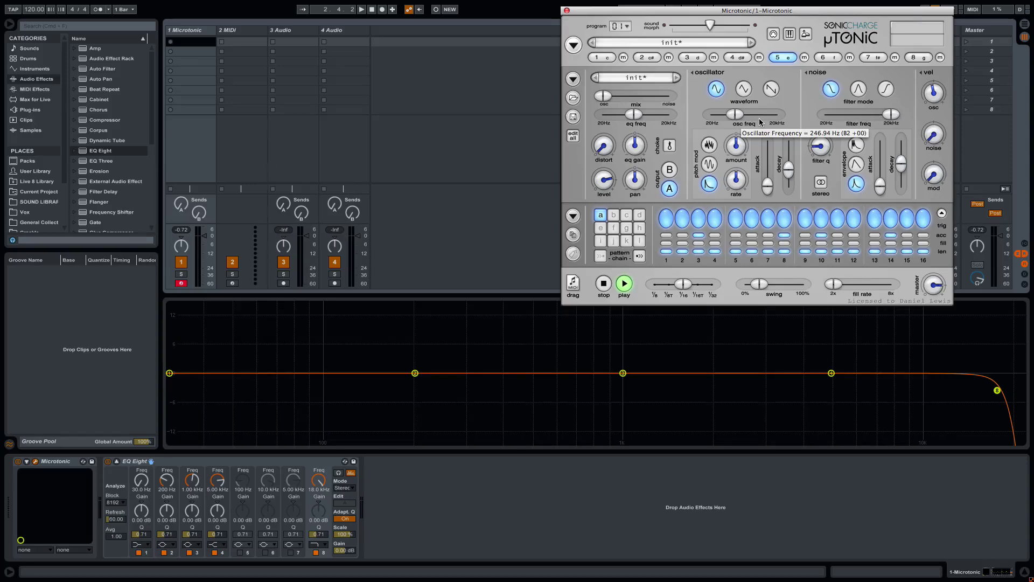
key("space")
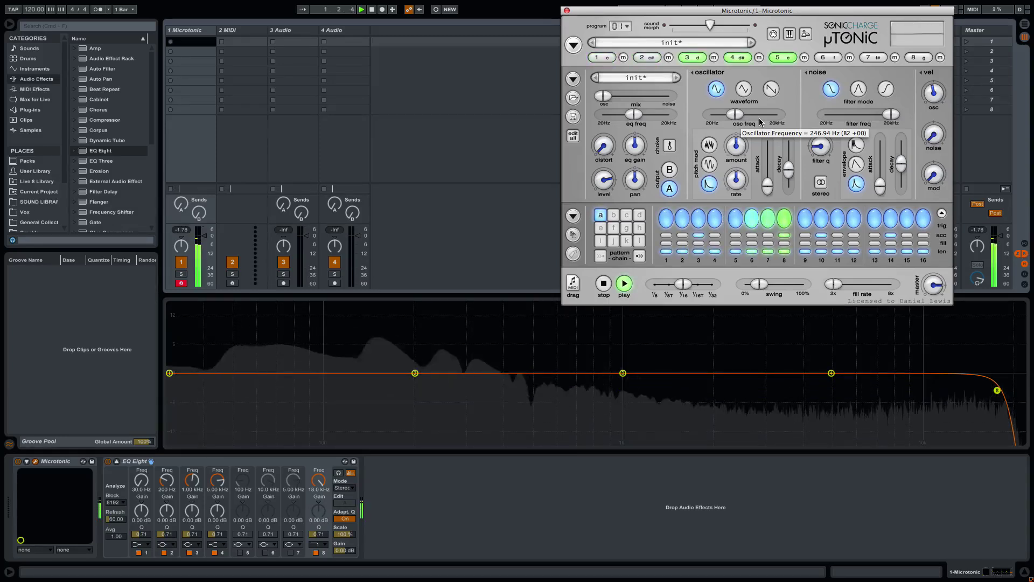
Select channel 6 and program its triggers on steps 3, 7, 11 and 15.
left_click(831, 57)
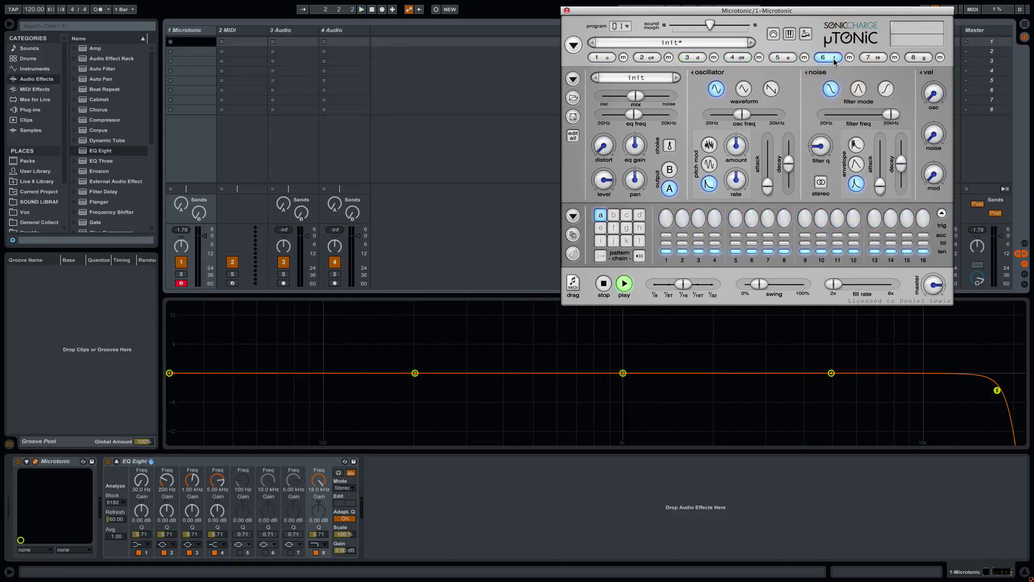
left_click(697, 217)
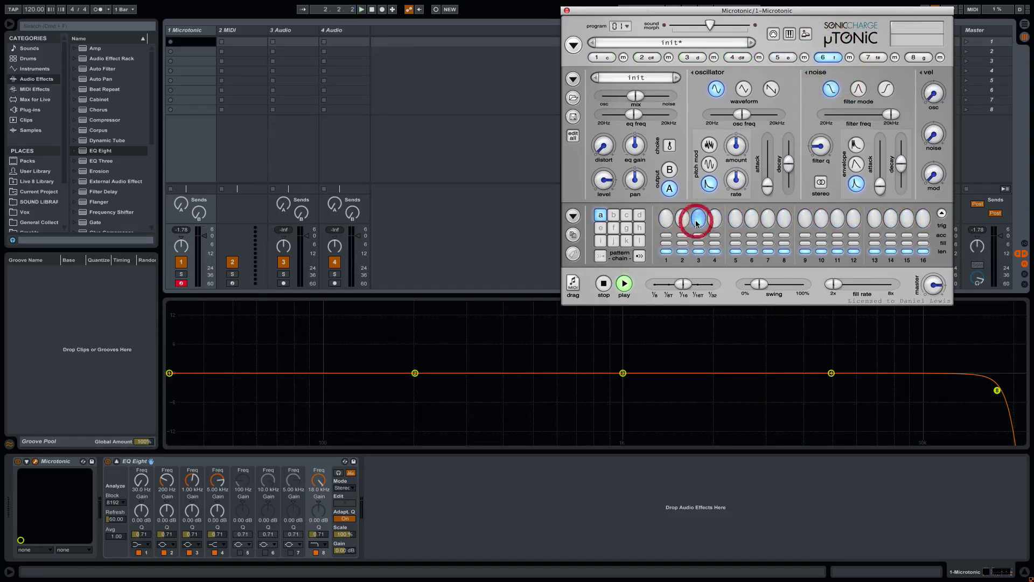
left_click(767, 217)
left_click(836, 220)
left_click(905, 221)
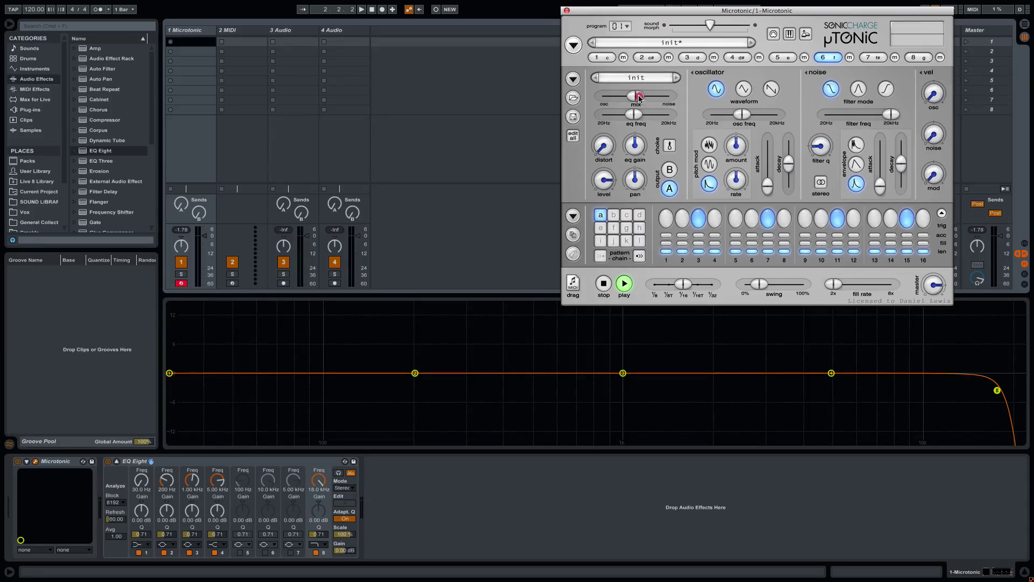
Set channel 6's mix fully to noise and high-pass the noise at about 2.1 kHz.
left_click_drag(638, 97, 695, 100)
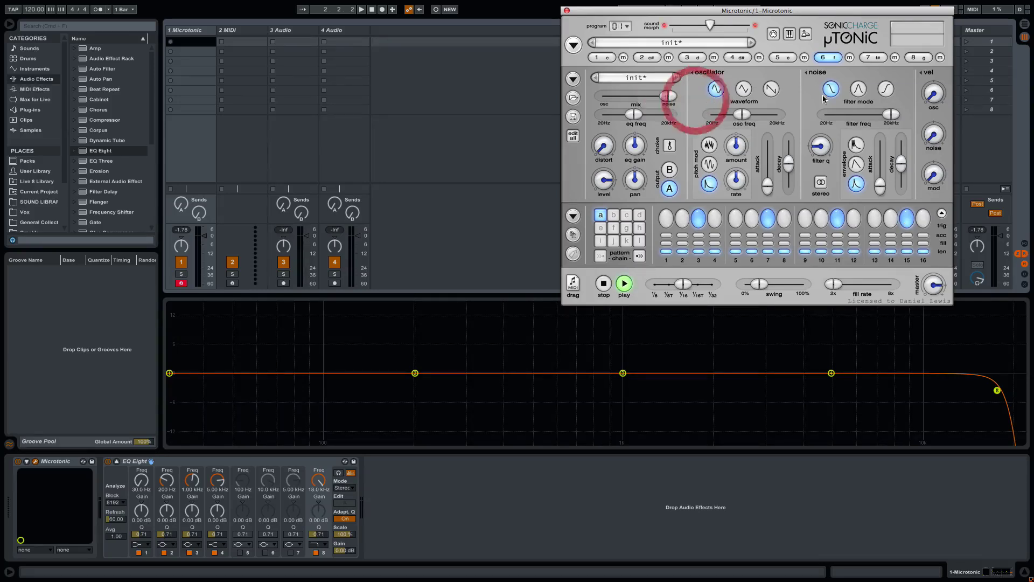
left_click(886, 92)
left_click_drag(891, 114, 870, 113)
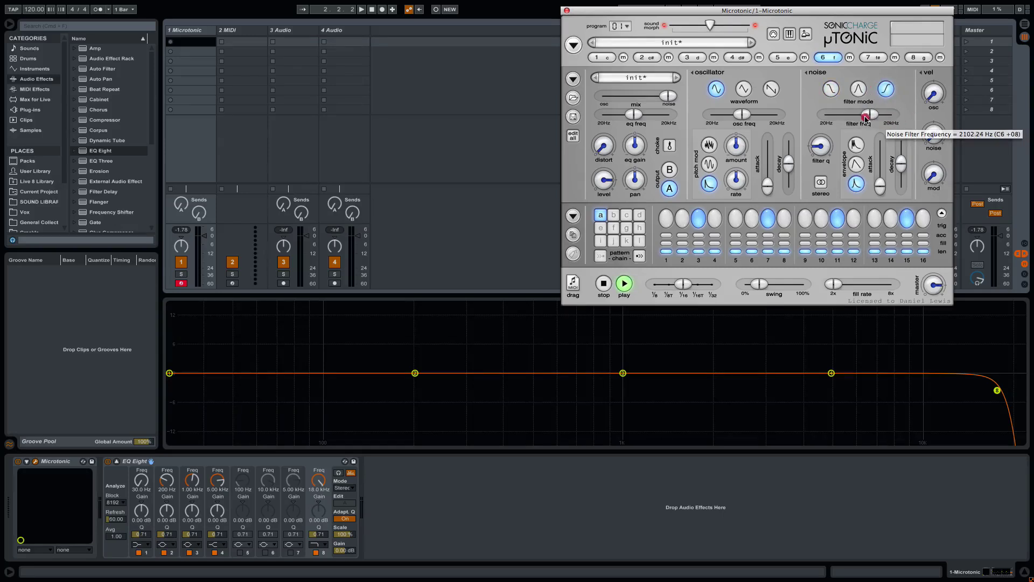
Give channel 6 the linear noise envelope with a decay below 229 ms, and raise its noise filter frequency and Q while auditioning.
left_click(902, 161)
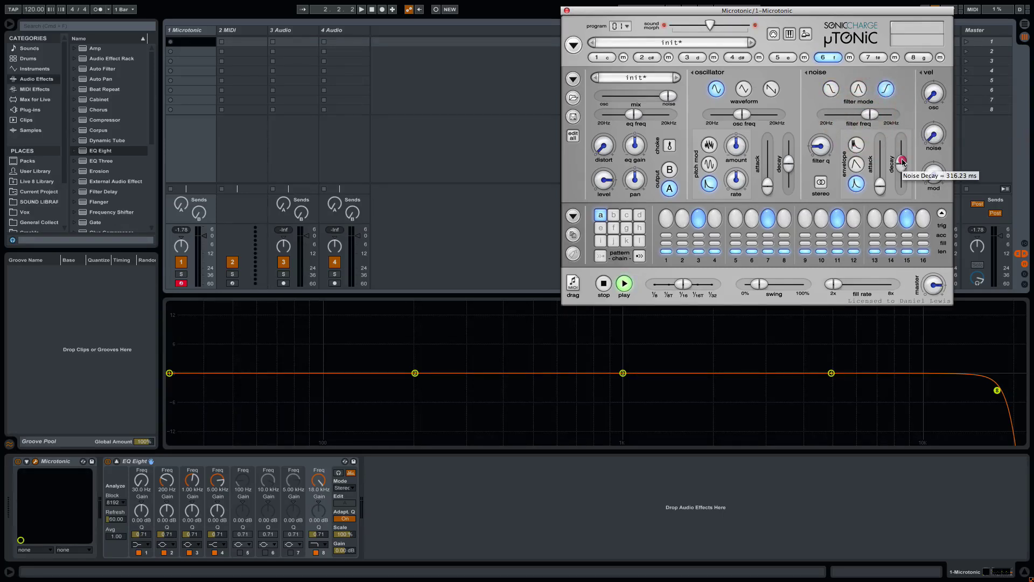
left_click(856, 164)
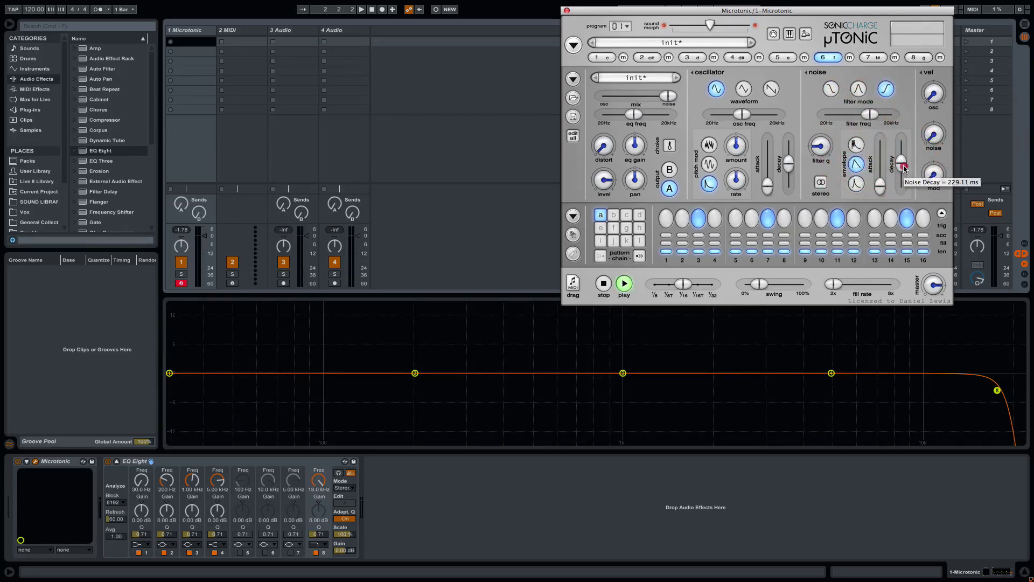
key("space")
left_click_drag(905, 169, 905, 173)
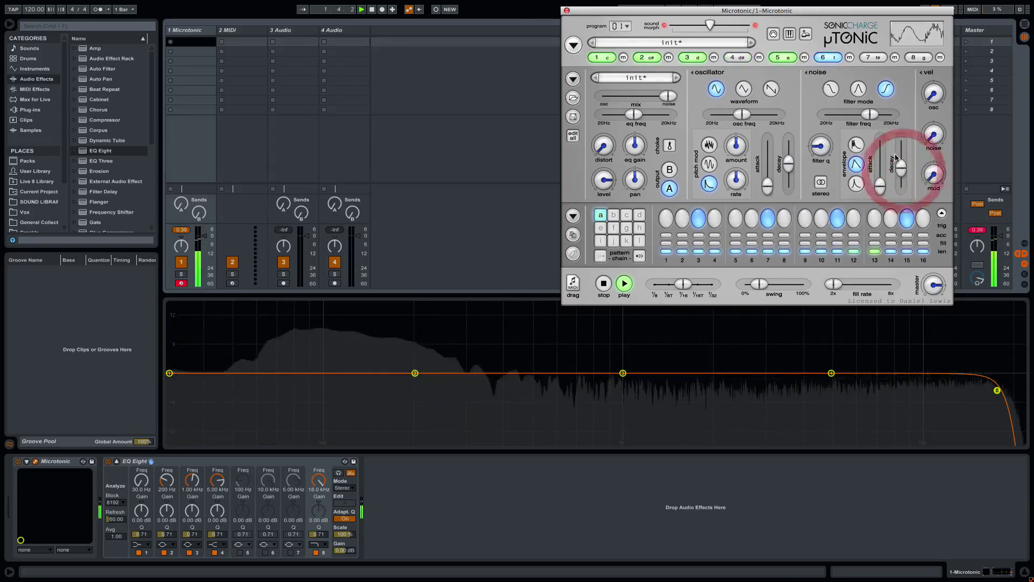
left_click_drag(870, 114, 827, 130)
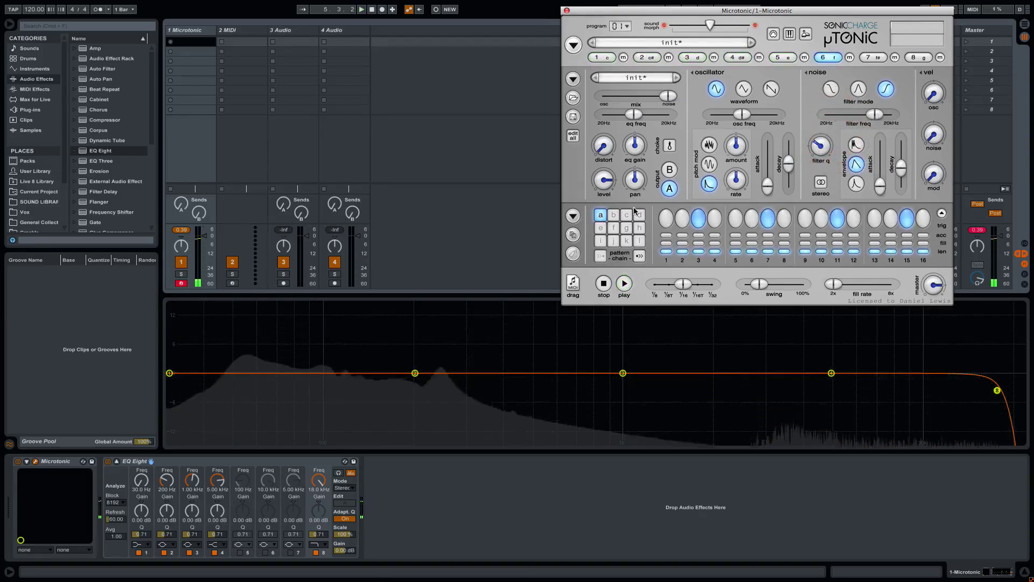
Lower channel 6's level while auditioning it against the full pattern.
left_click(605, 186)
left_click_drag(605, 187, 602, 190)
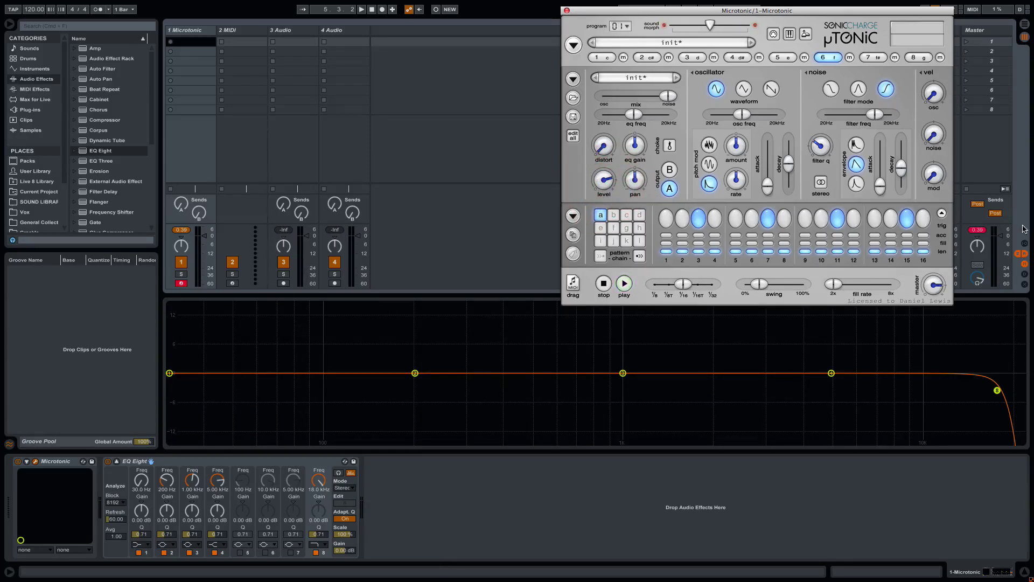
key("space")
left_click(603, 183)
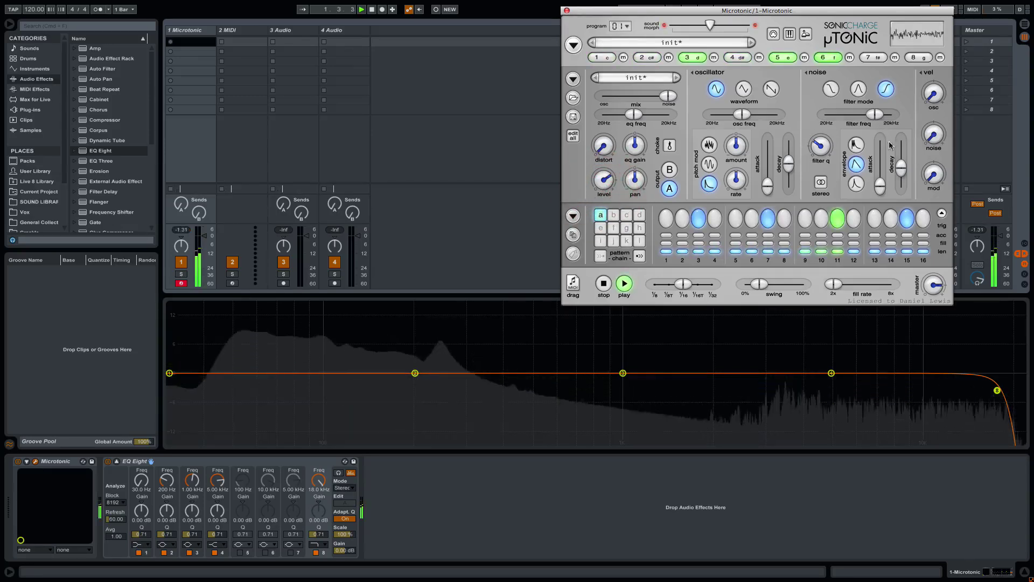
Raise channel 6's noise attack to 24.22 ms, lengthen its noise decay slightly, make its noise stereo and fine-tune its level.
left_click_drag(903, 158, 879, 187)
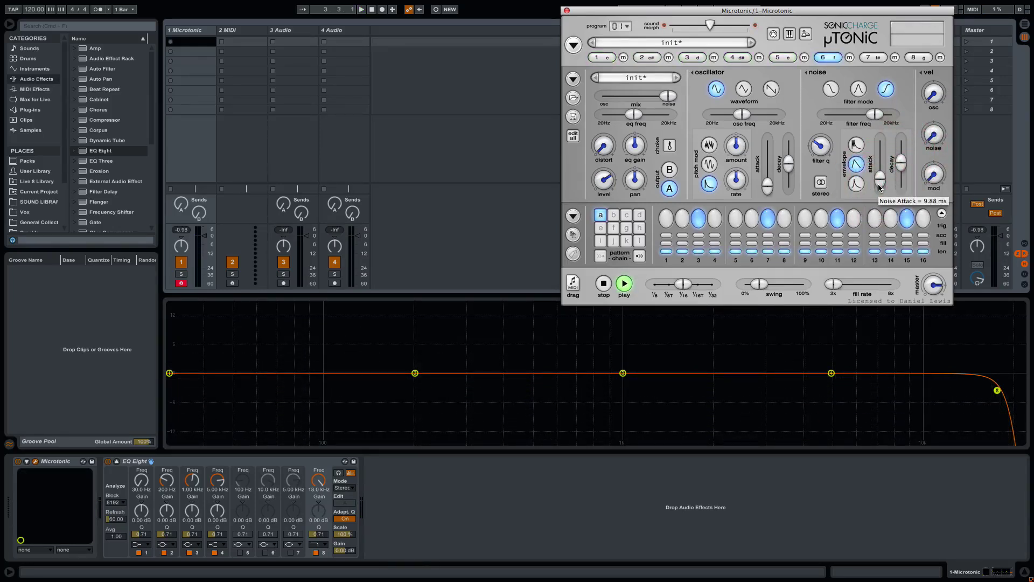
key("space")
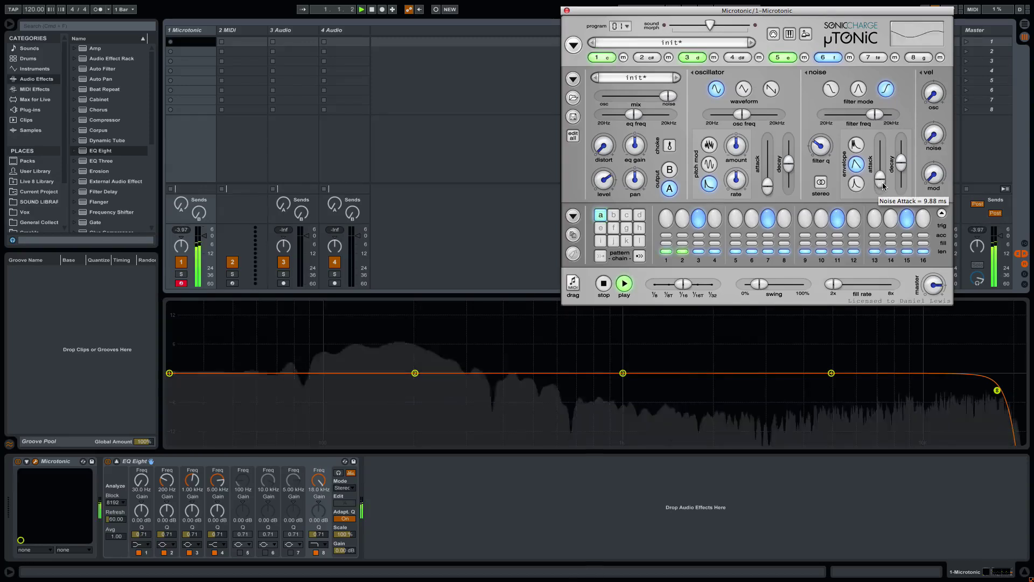
left_click_drag(884, 186, 883, 182)
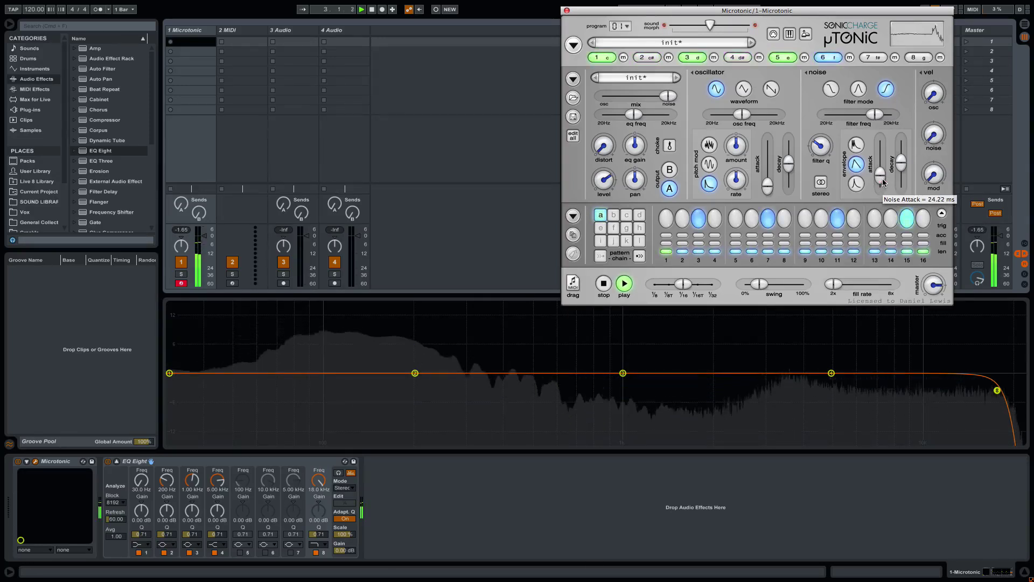
left_click(883, 182)
left_click(823, 183)
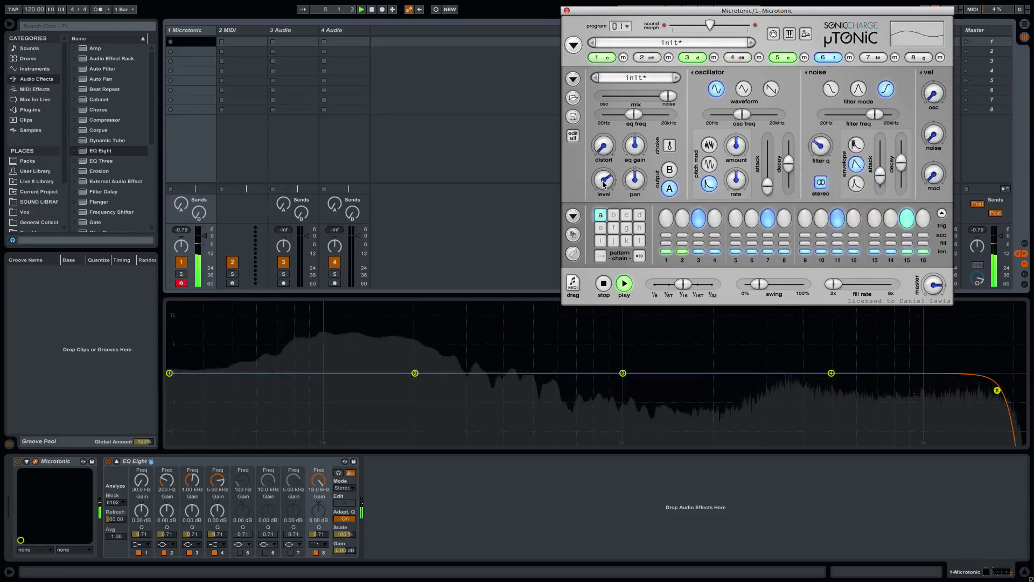
left_click_drag(604, 184, 602, 183)
Set channel 2's noise decay to 267.74 ms and enable stereo noise on it.
left_click(652, 58)
left_click_drag(902, 168, 901, 170)
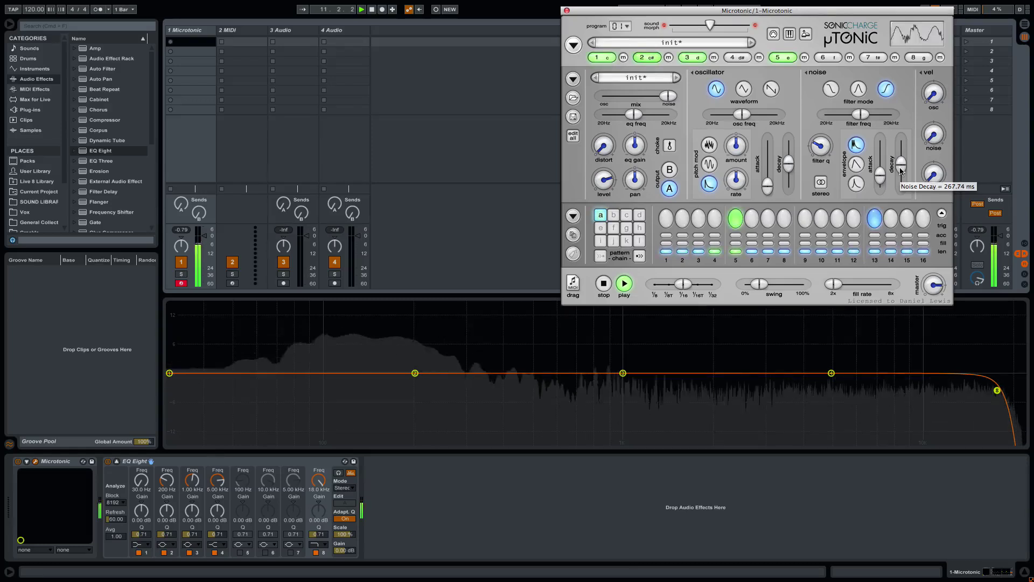
left_click(822, 185)
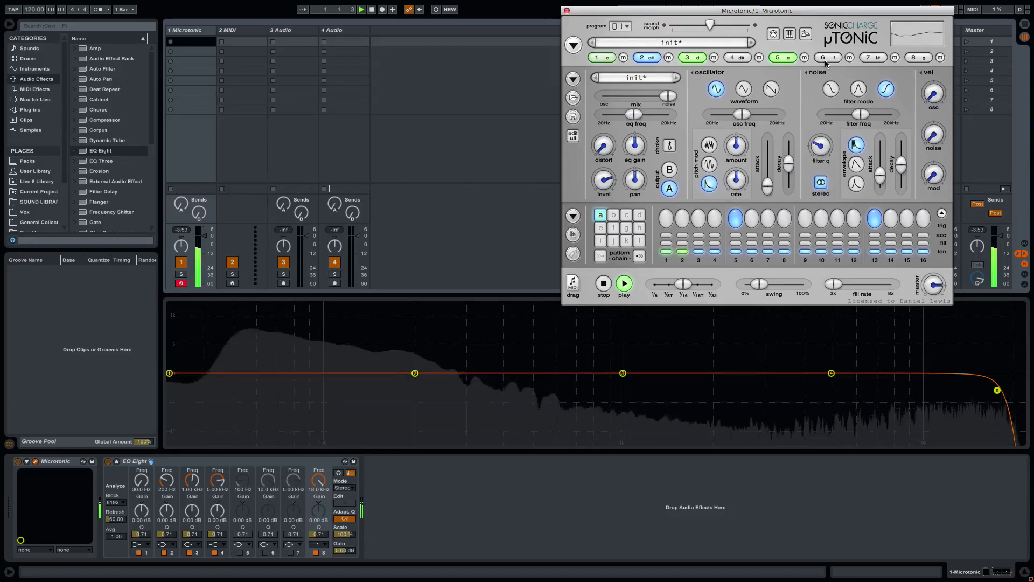
Select channel 7 and mute channels 1 to 6 to work on it in isolation.
left_click(873, 60)
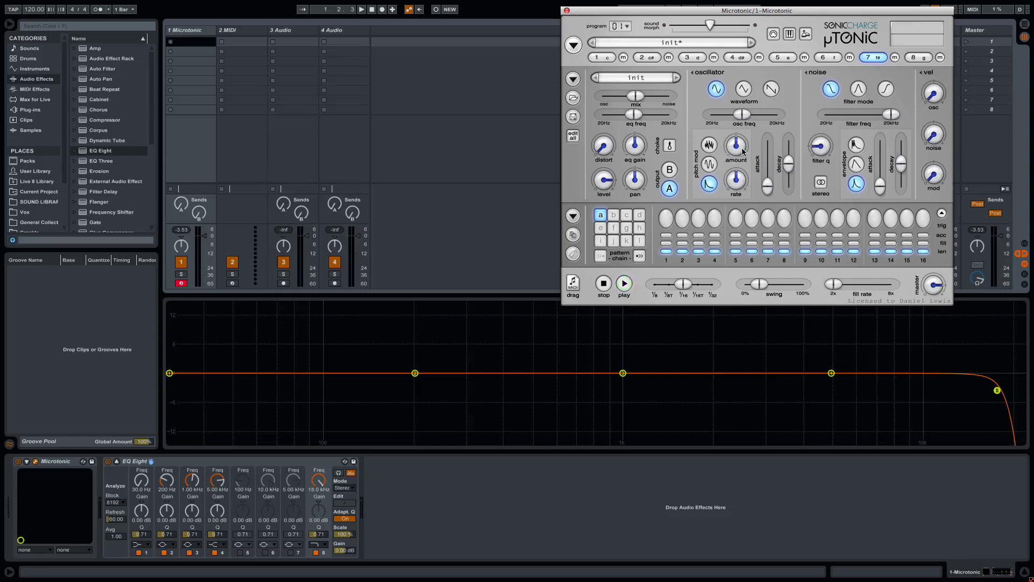
mouse_move(742, 151)
left_click(624, 57)
left_click(713, 58)
left_click(759, 57)
left_click(803, 57)
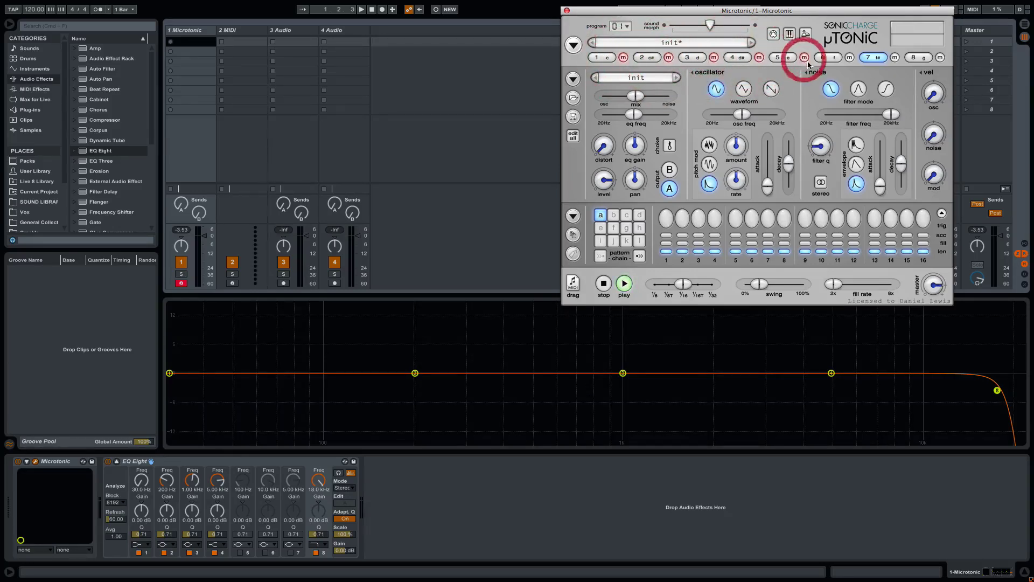
left_click(850, 58)
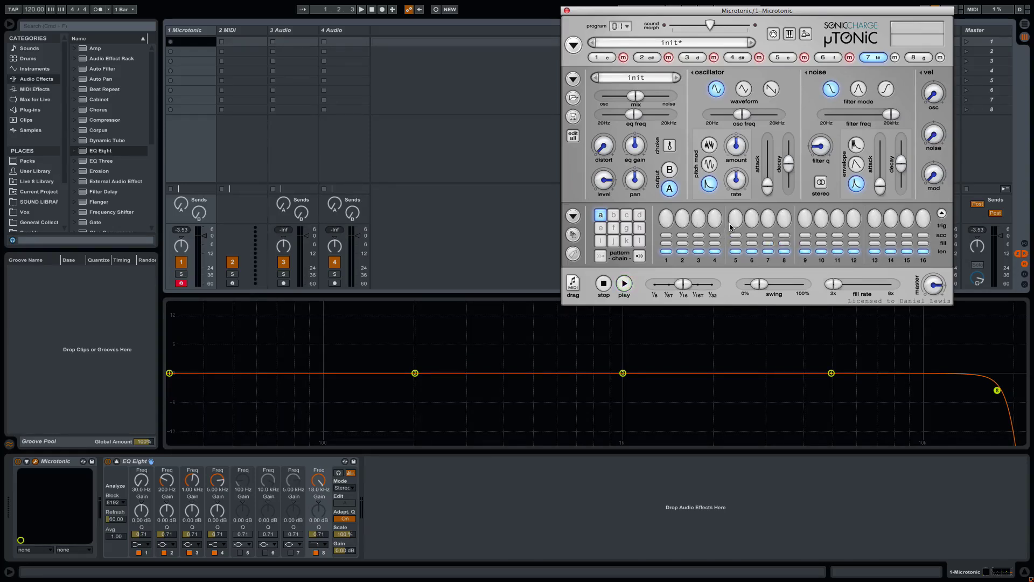
Program channel 7's triggers on steps 8 and 16, and set its mix fully to oscillator with a longer decay.
left_click(786, 221)
left_click(922, 219)
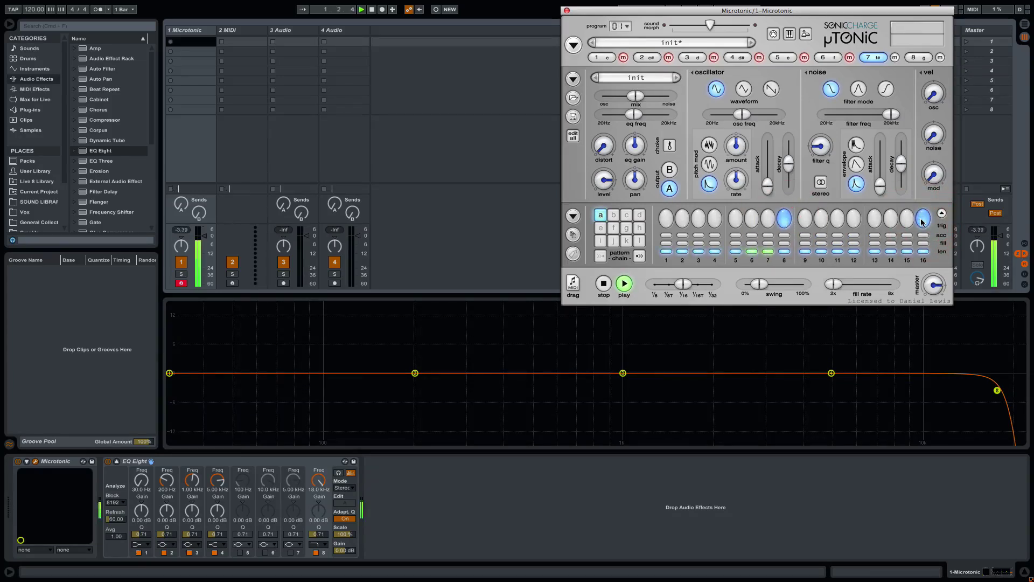
left_click_drag(641, 97, 597, 103)
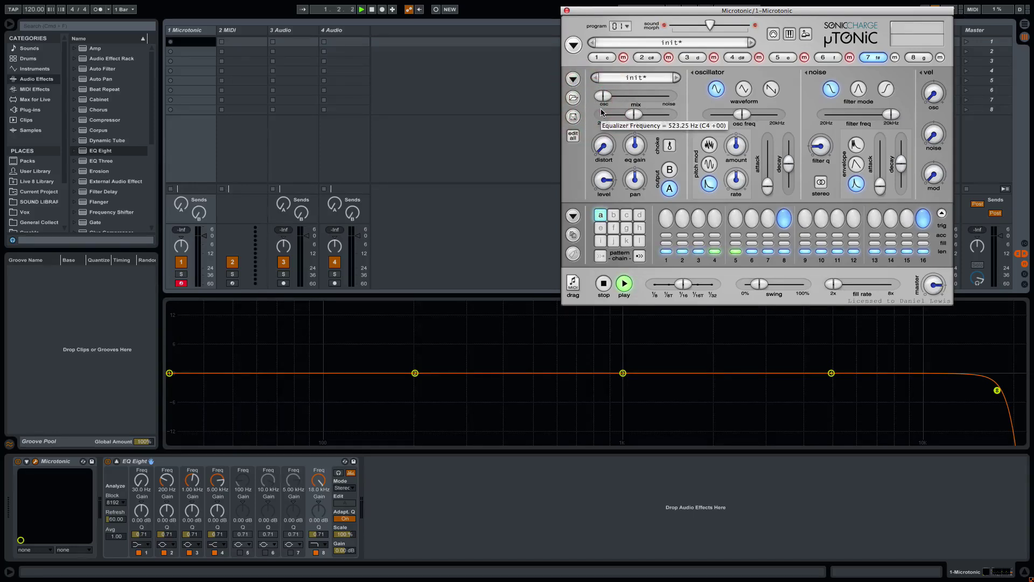
left_click(787, 168)
left_click_drag(787, 160, 787, 157)
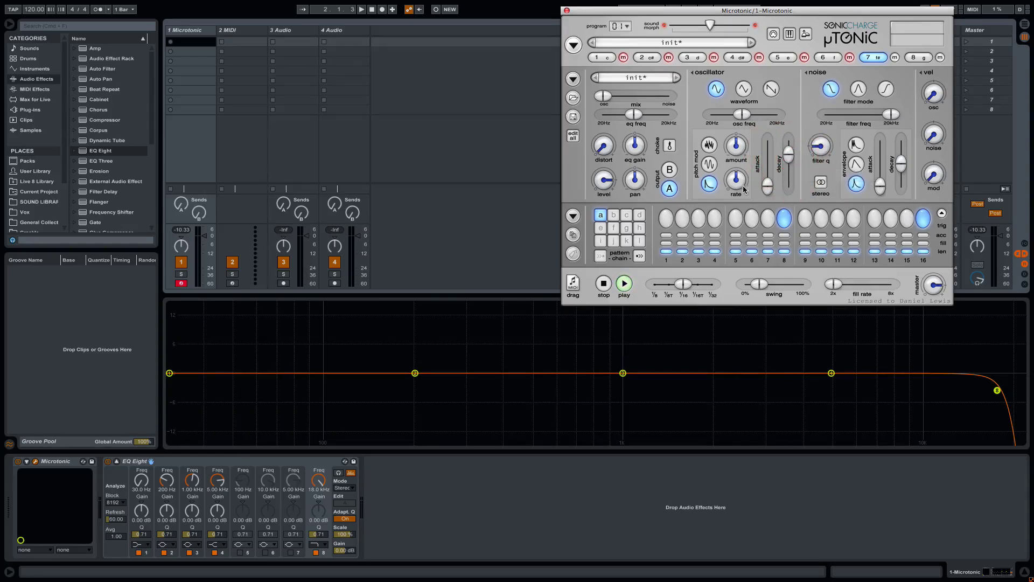
Switch channel 7's pitch modulation to sine and strongly raise its amount and rate while auditioning.
left_click(709, 165)
left_click_drag(738, 180, 735, 179)
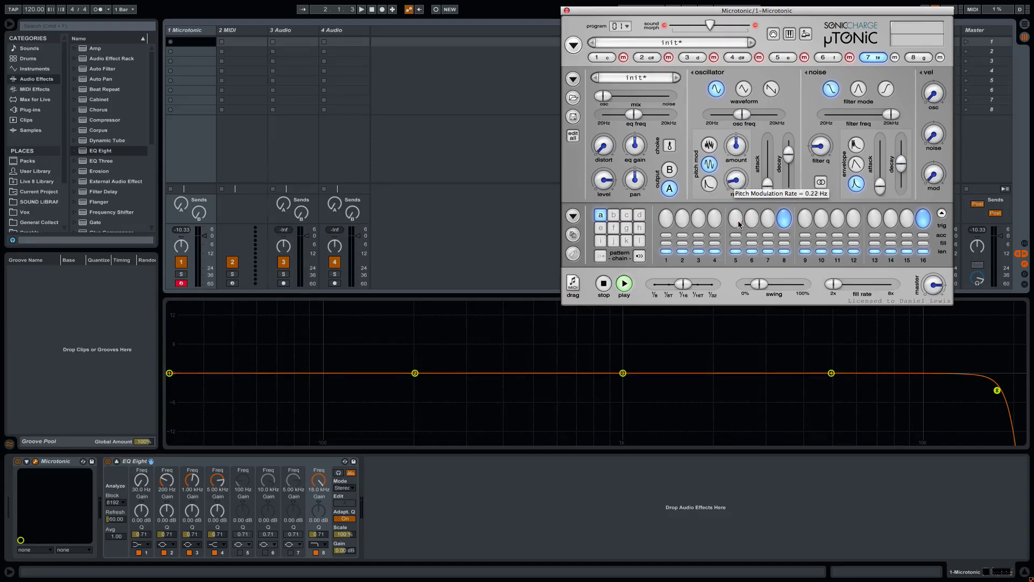
left_click_drag(739, 221, 738, 221)
left_click(742, 153)
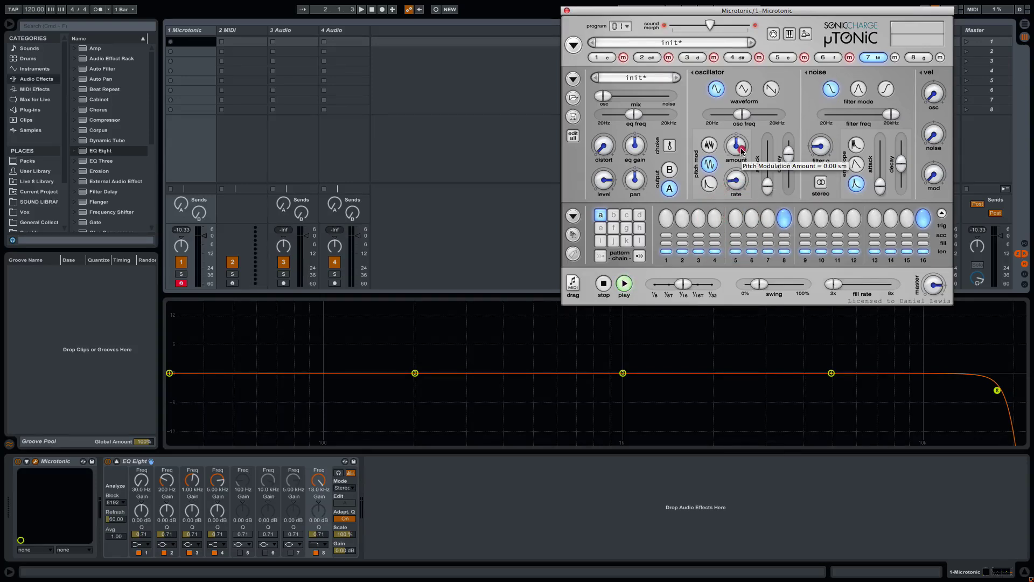
key("space")
left_click_drag(742, 153, 735, 104)
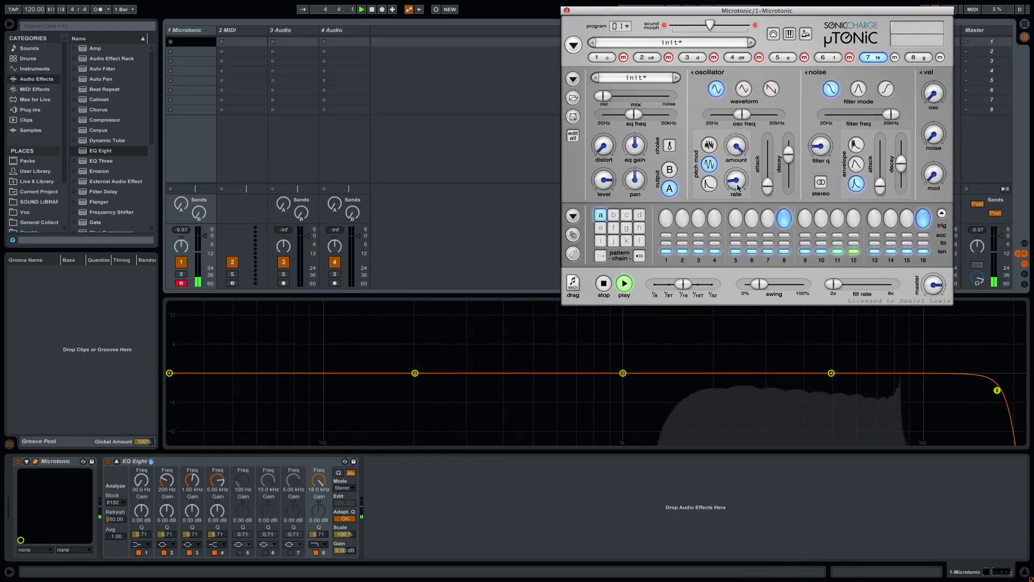
left_click_drag(738, 187, 738, 129)
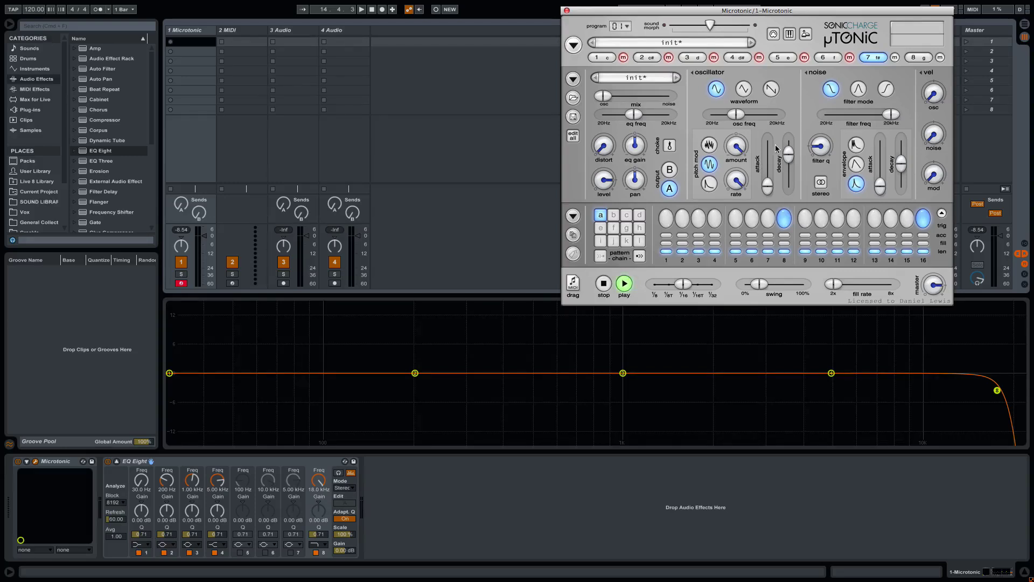
Raise channel 7's oscillator frequency and lower its level.
left_click_drag(737, 115, 755, 120)
mouse_move(749, 118)
left_click_drag(609, 179, 614, 208)
Play back the pattern and unmute channels 1 to 6 to hear channel 7 in context.
key("space")
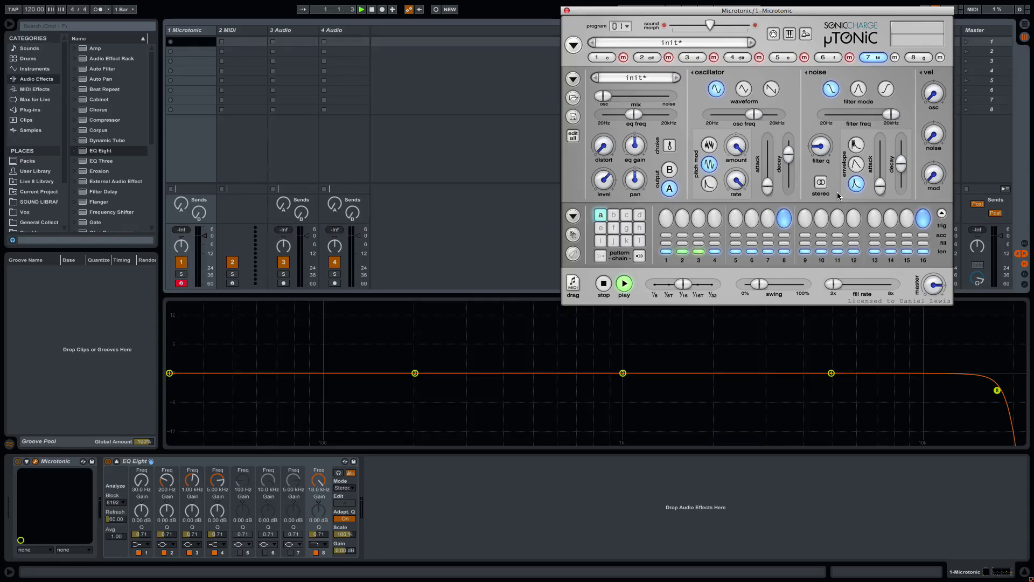
left_click(849, 57)
left_click(804, 57)
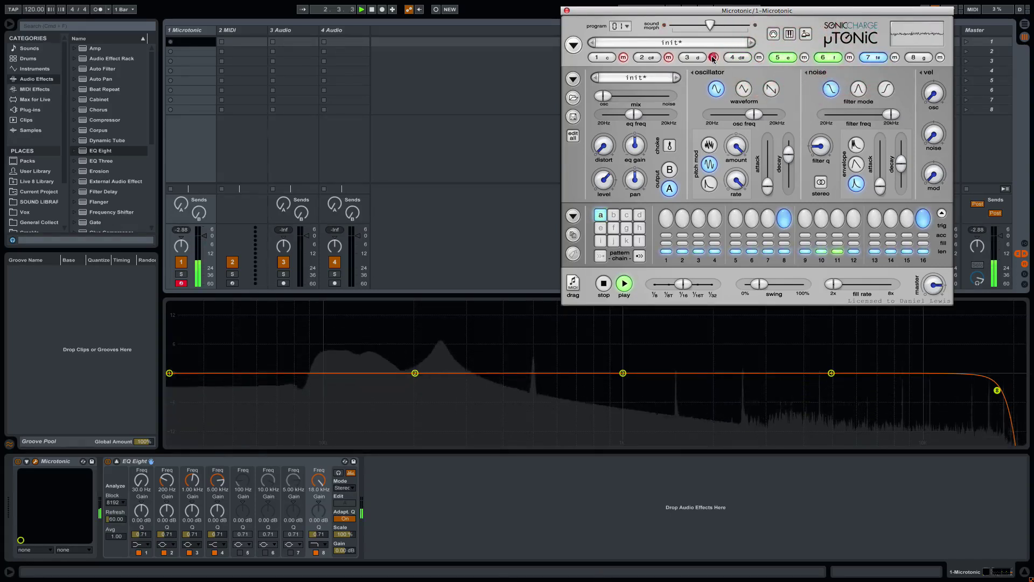
left_click(759, 57)
left_click(714, 57)
left_click(668, 57)
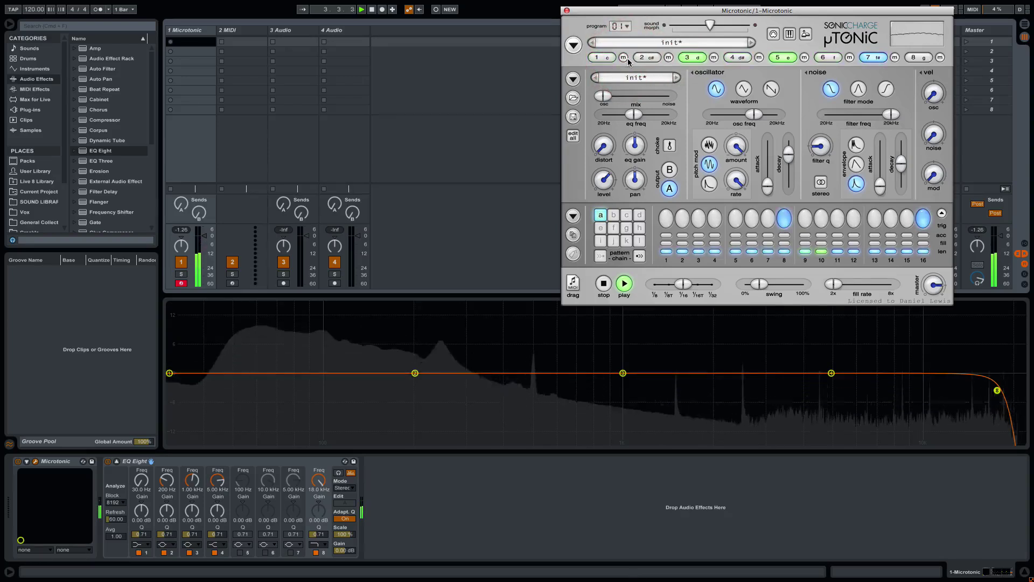
Lower channel 7's oscillator frequency and shorten its oscillator decay while the full pattern plays.
left_click_drag(749, 117, 732, 118)
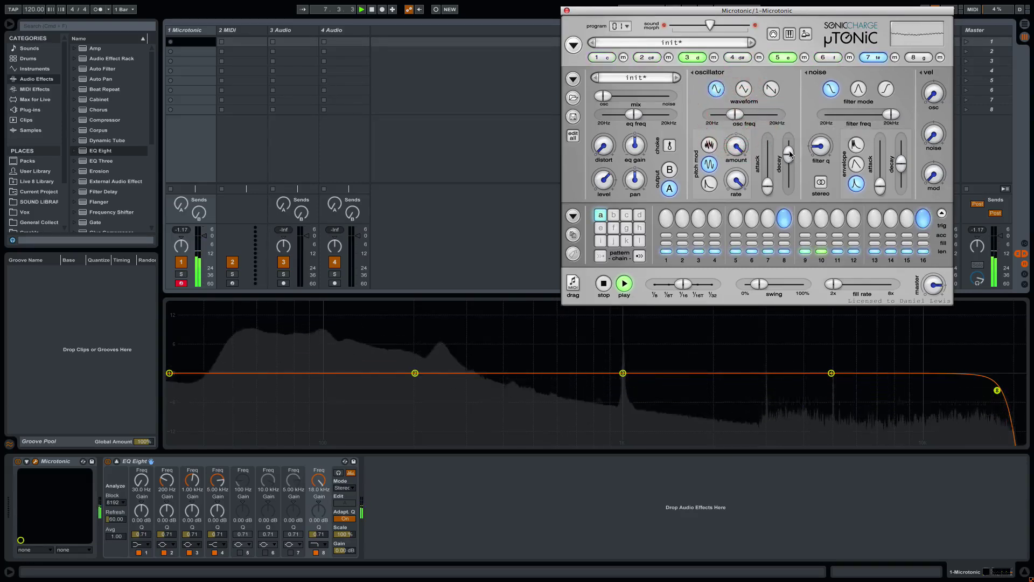
left_click_drag(789, 156, 791, 160)
left_click_drag(733, 114, 725, 114)
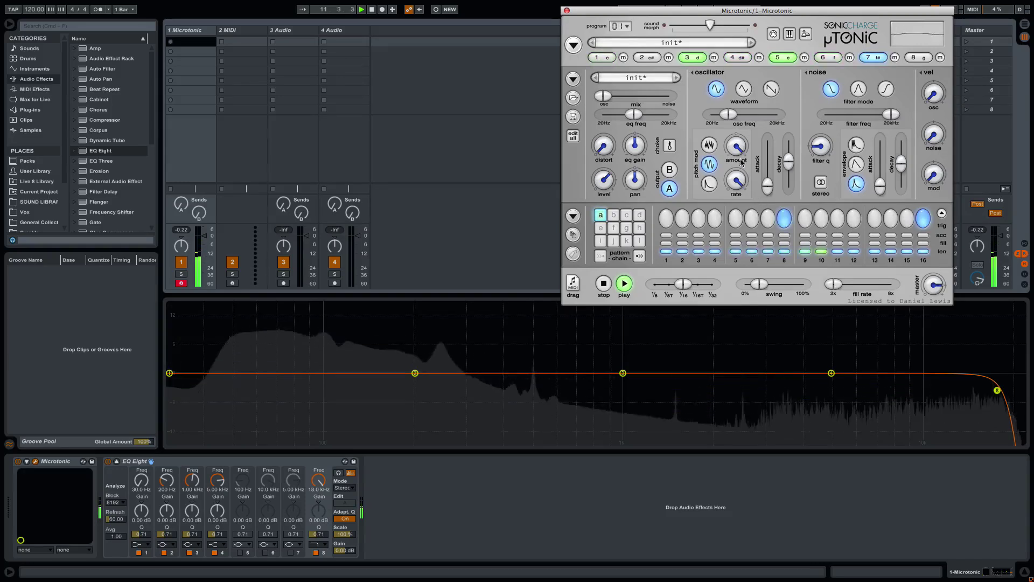
Fine-tune channel 7's pitch modulation with a slightly slower rate, and lengthen its oscillator decay a little.
left_click_drag(738, 163, 735, 152)
left_click_drag(735, 191, 735, 191)
left_click_drag(789, 160, 792, 157)
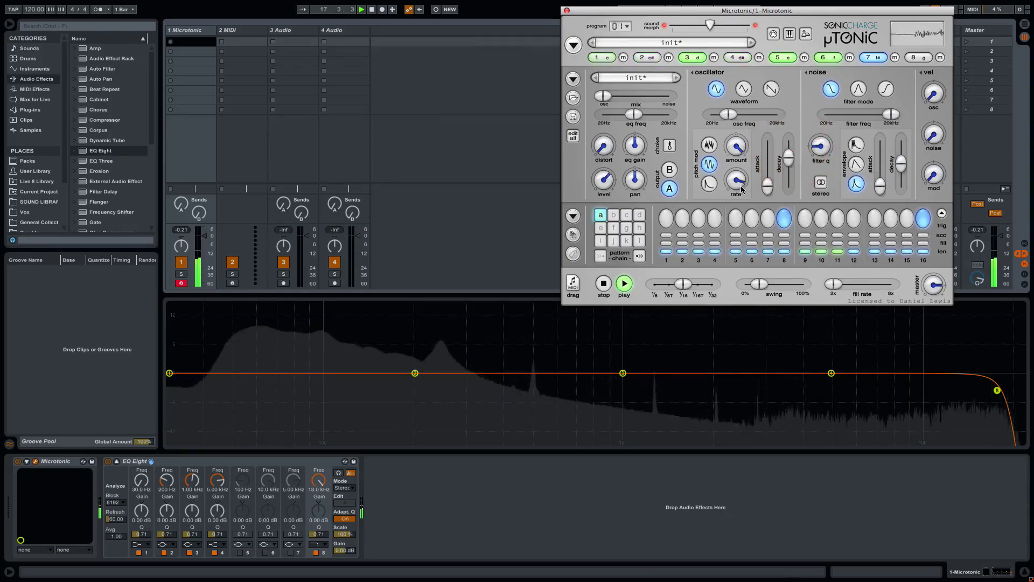
left_click_drag(739, 186, 741, 189)
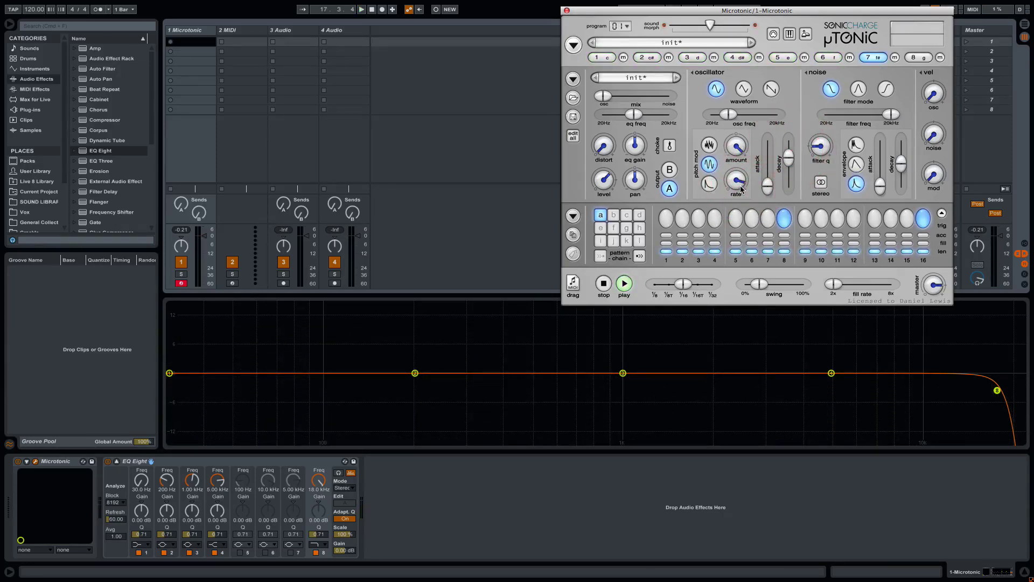